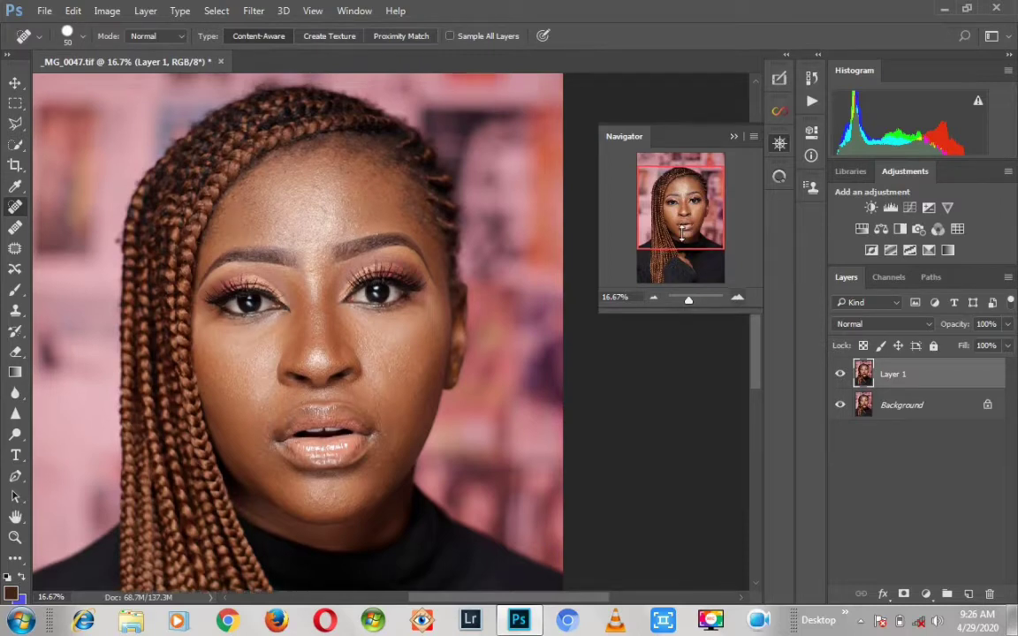
# - Compare the image before and after the existing edits by toggling the visibility of Layer 1
pyautogui.click(839, 374)
pyautogui.click(838, 376)
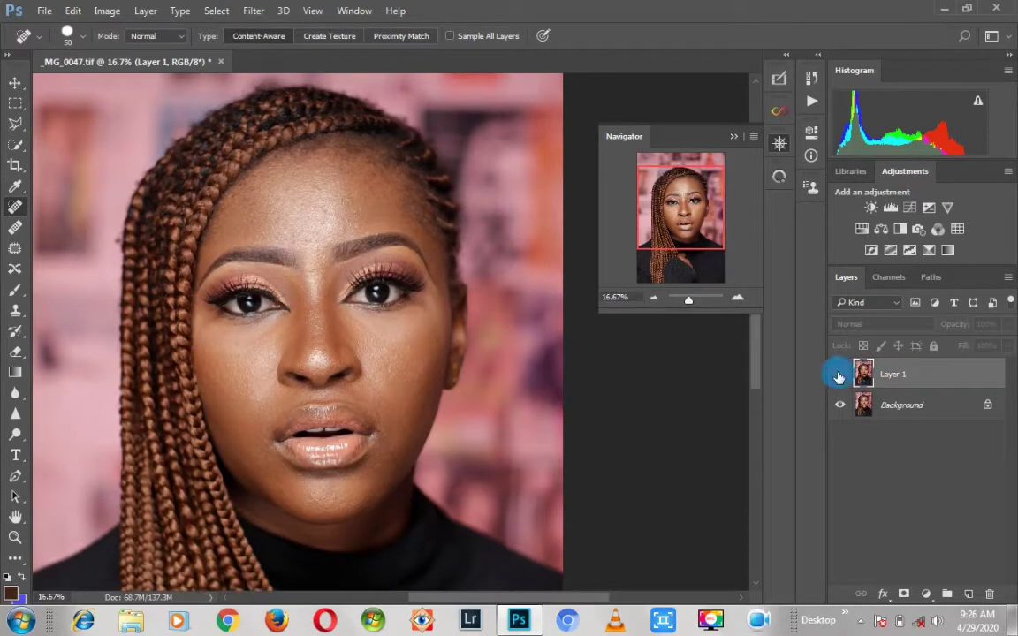
pyautogui.click(838, 377)
pyautogui.click(838, 376)
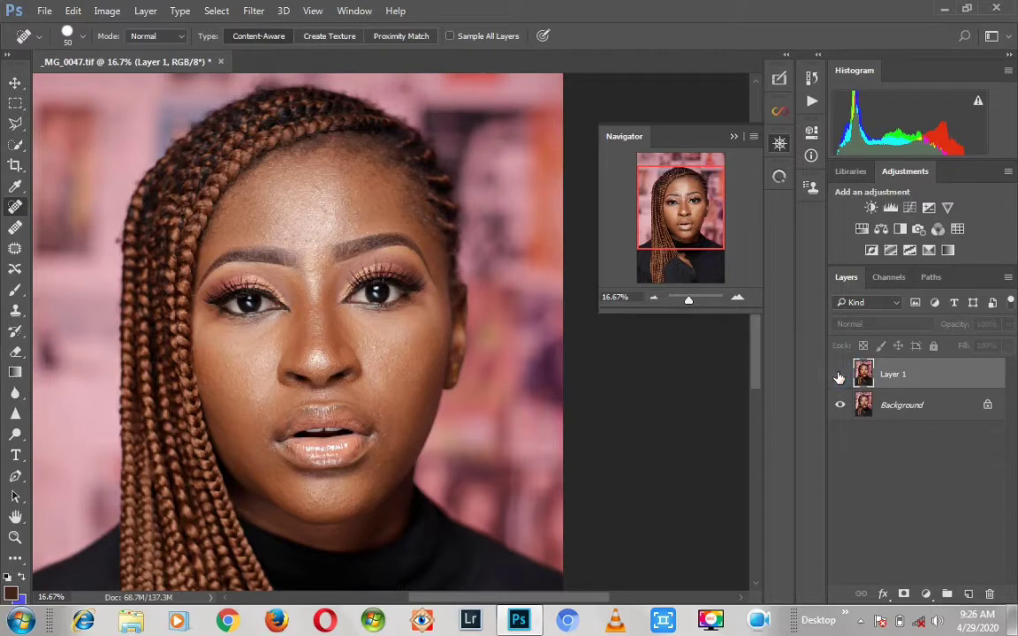
pyautogui.click(840, 377)
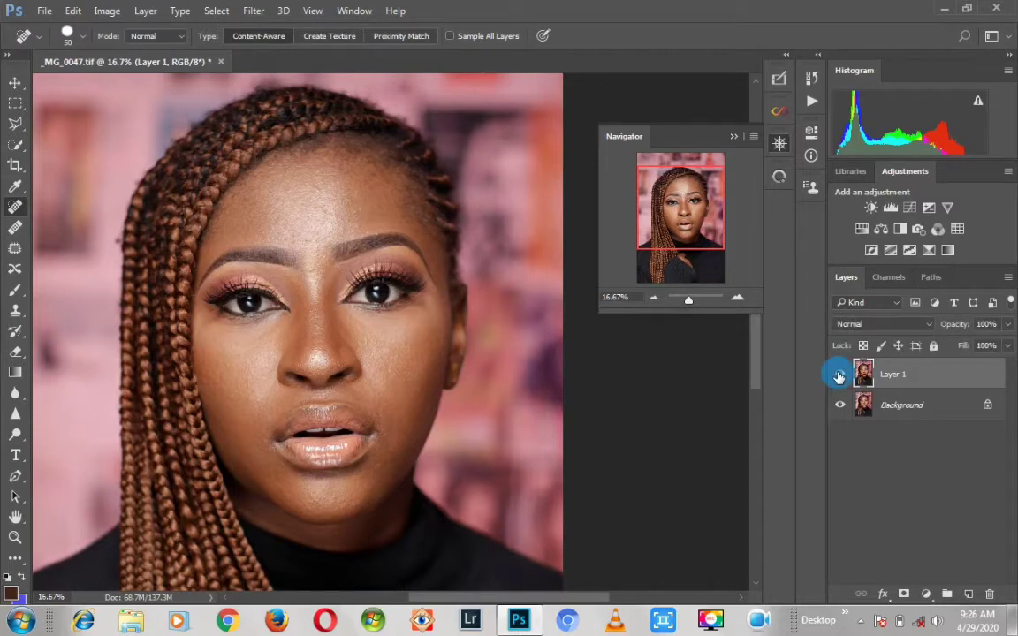
pyautogui.click(839, 376)
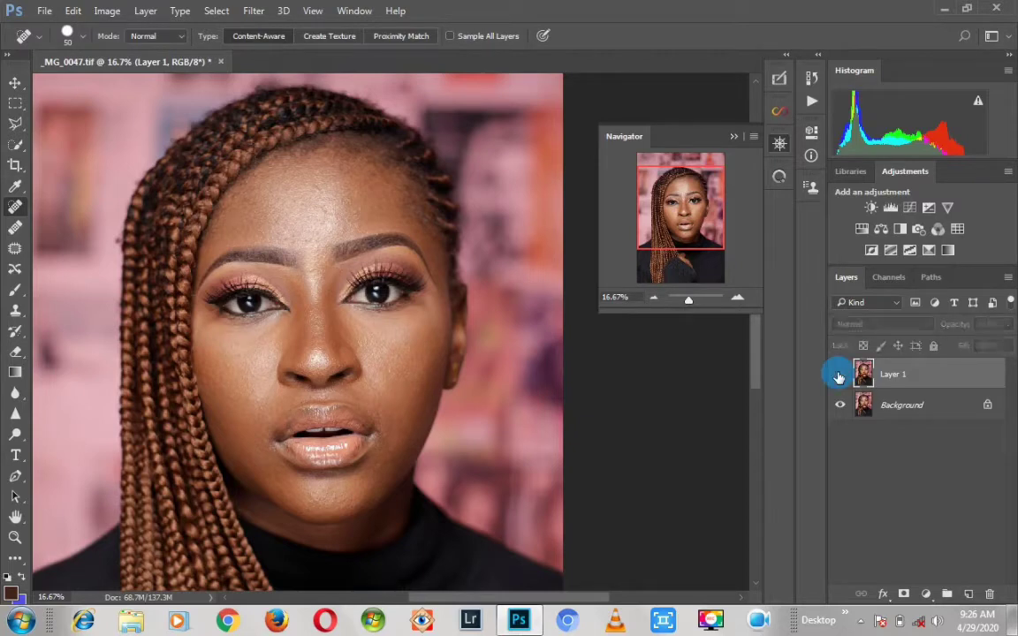
pyautogui.click(838, 376)
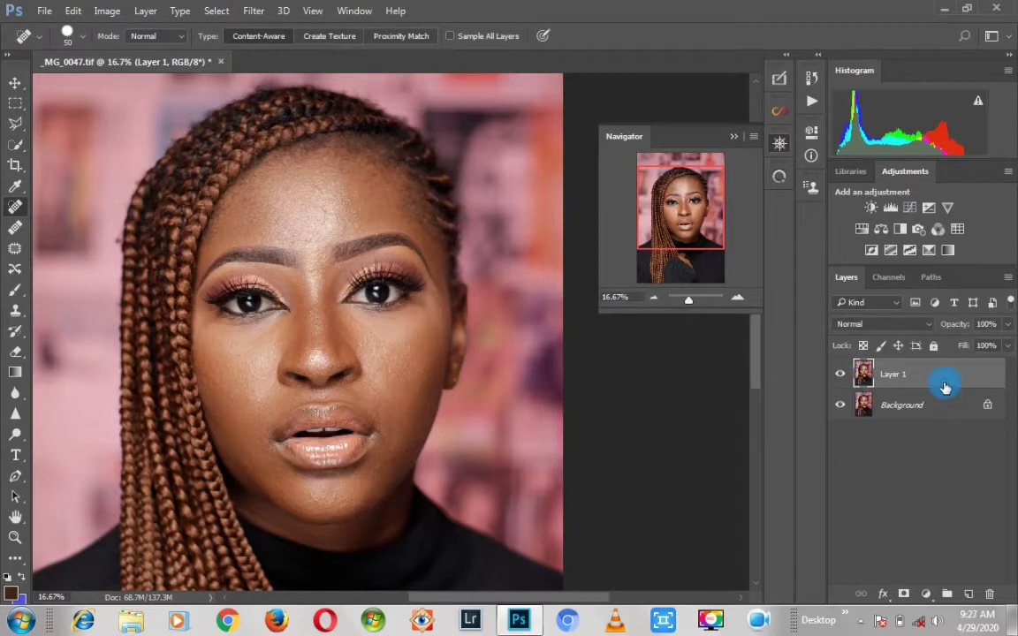
# - Flatten the image into a single Background layer and dismiss the Windows color scheme prompt
pyautogui.rightClick(939, 386)
pyautogui.click(650, 541)
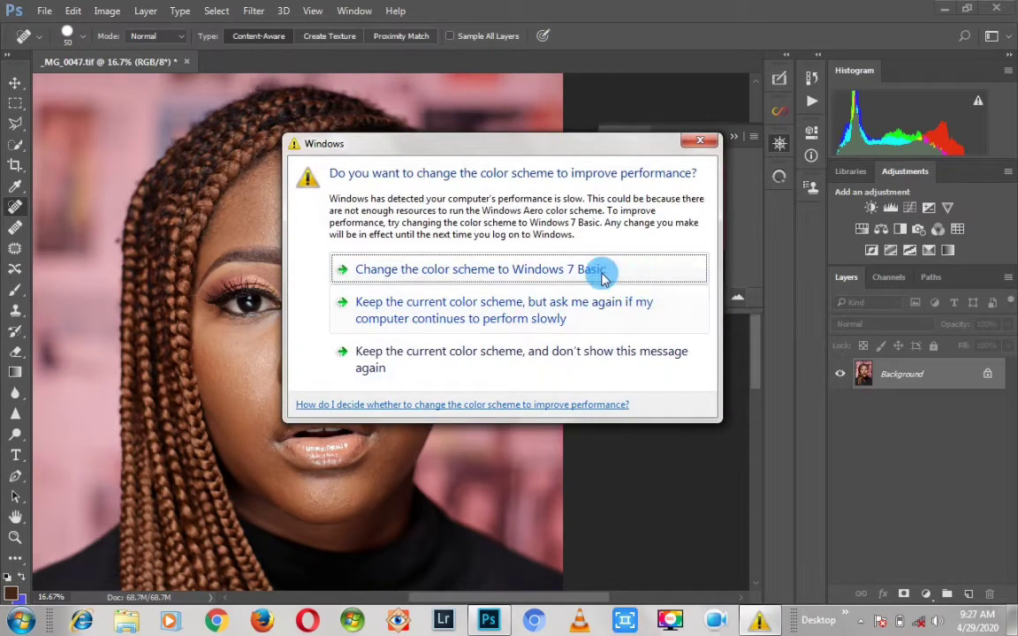
pyautogui.click(699, 142)
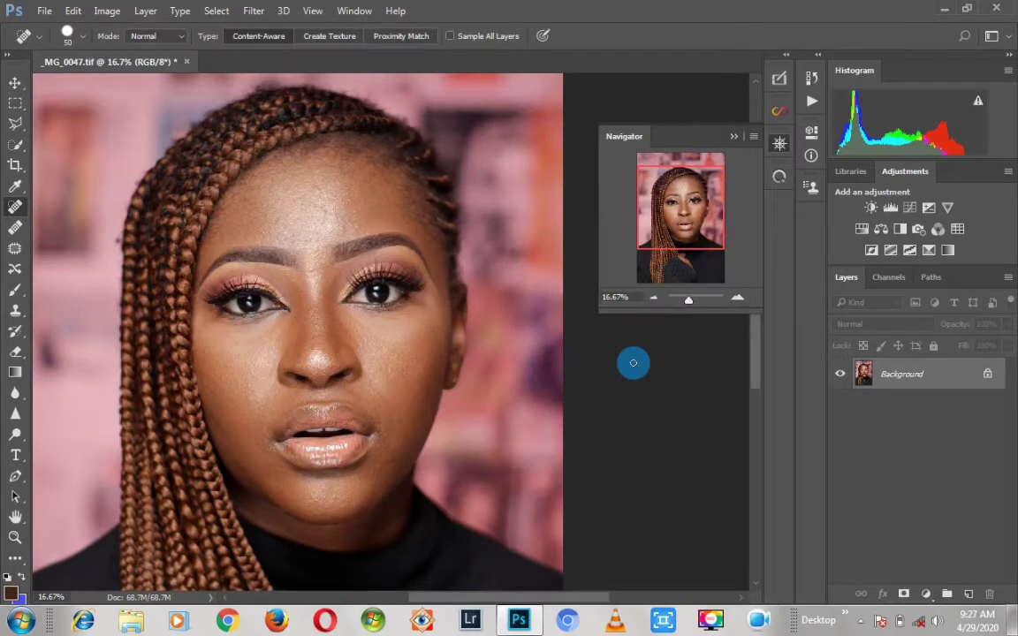
# - Duplicate the Background layer twice and hide the uppermost copy
pyautogui.hotkey('ctrl', 'j')
pyautogui.hotkey('ctrl', 'j')
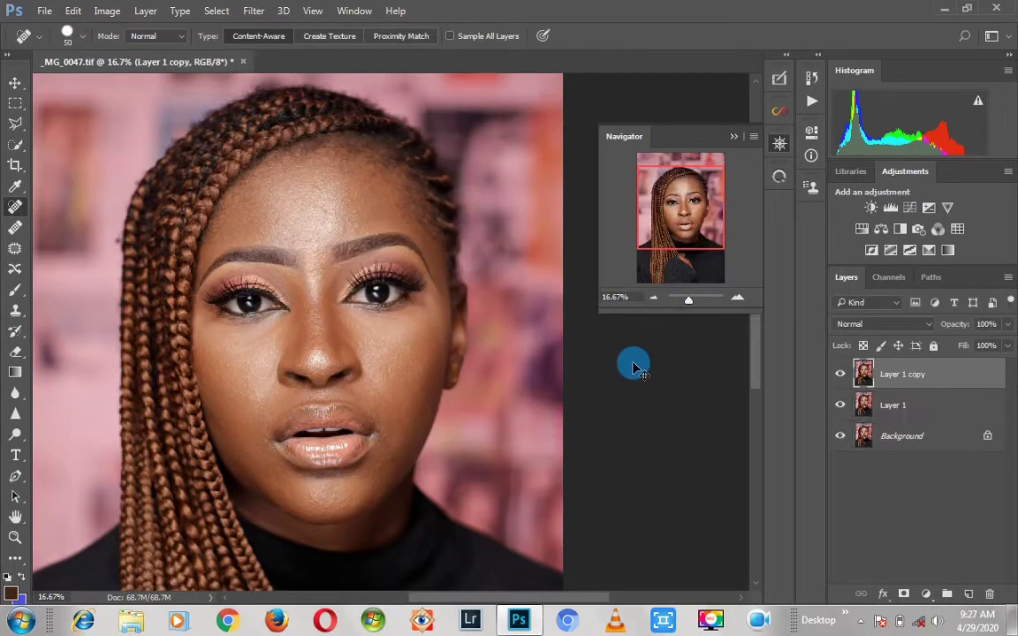
pyautogui.click(839, 375)
# - Apply a Gaussian Blur with a radius of 8.2 pixels to Layer 1
pyautogui.click(921, 408)
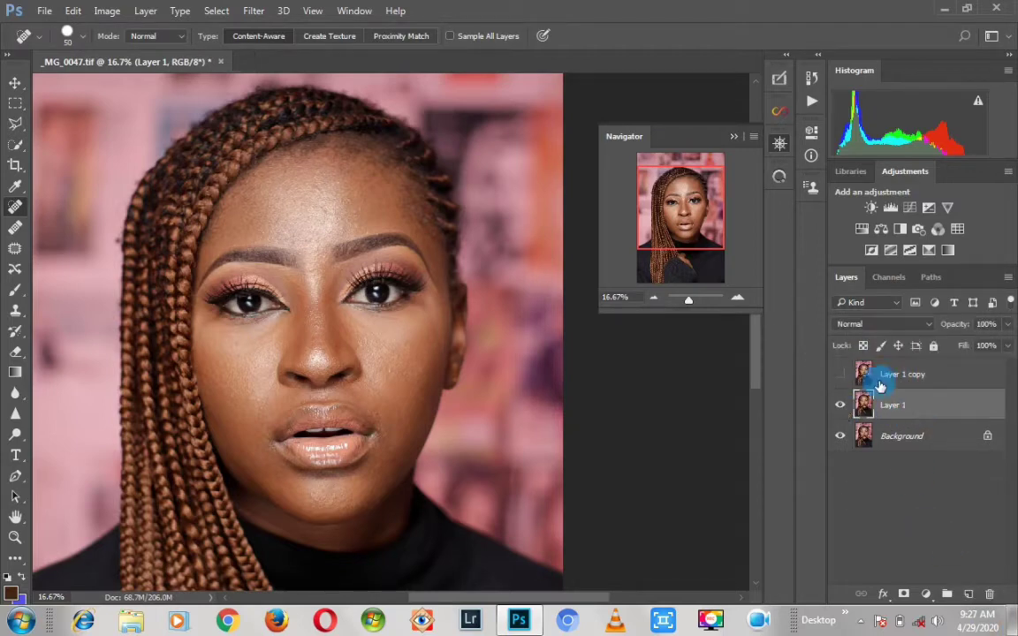
pyautogui.click(253, 11)
pyautogui.moveTo(295, 189)
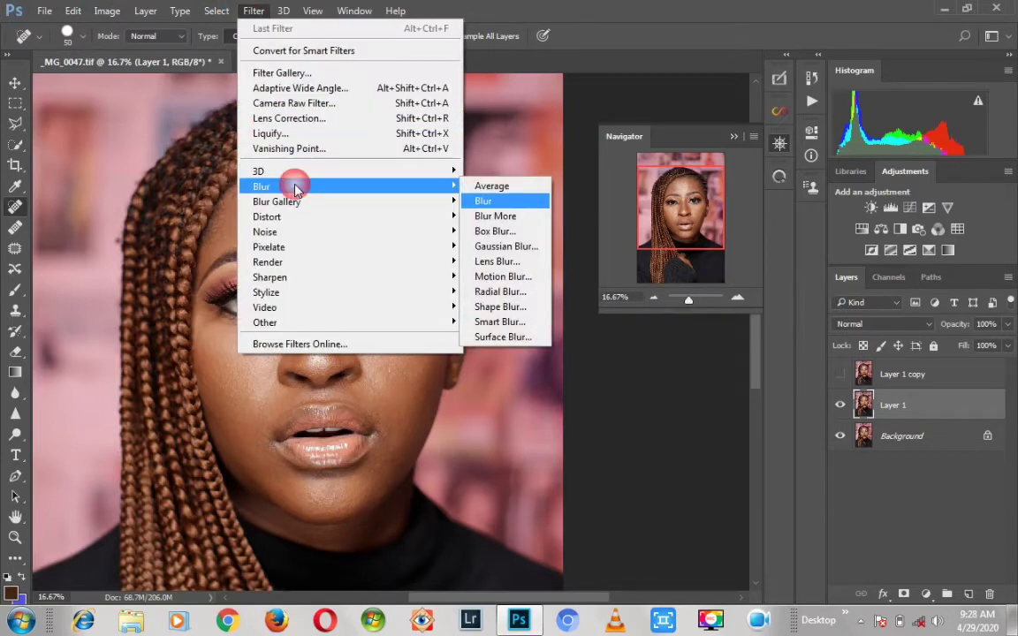
pyautogui.click(518, 246)
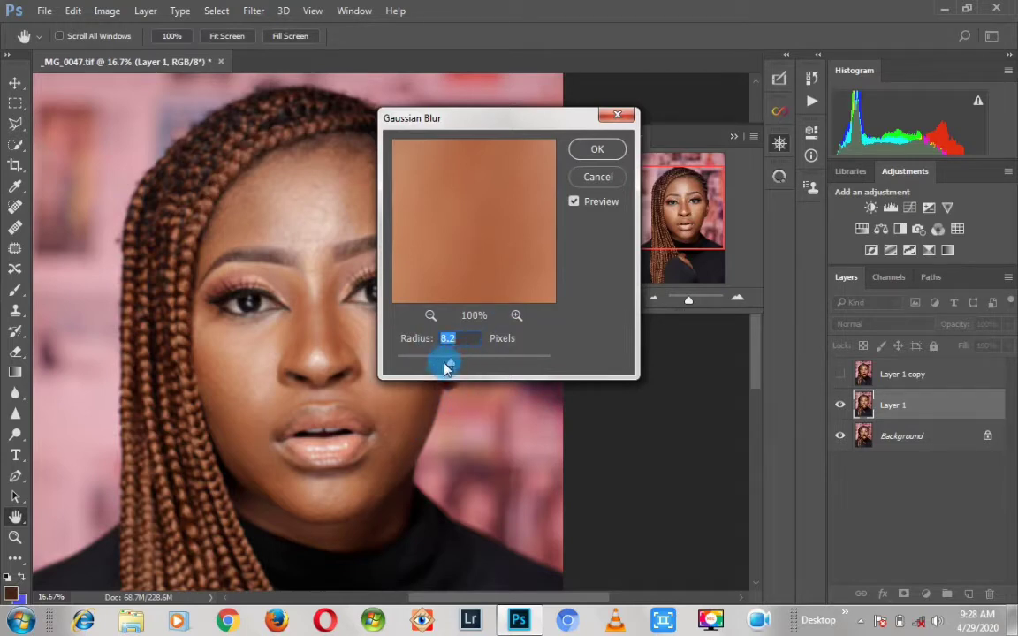
pyautogui.click(608, 149)
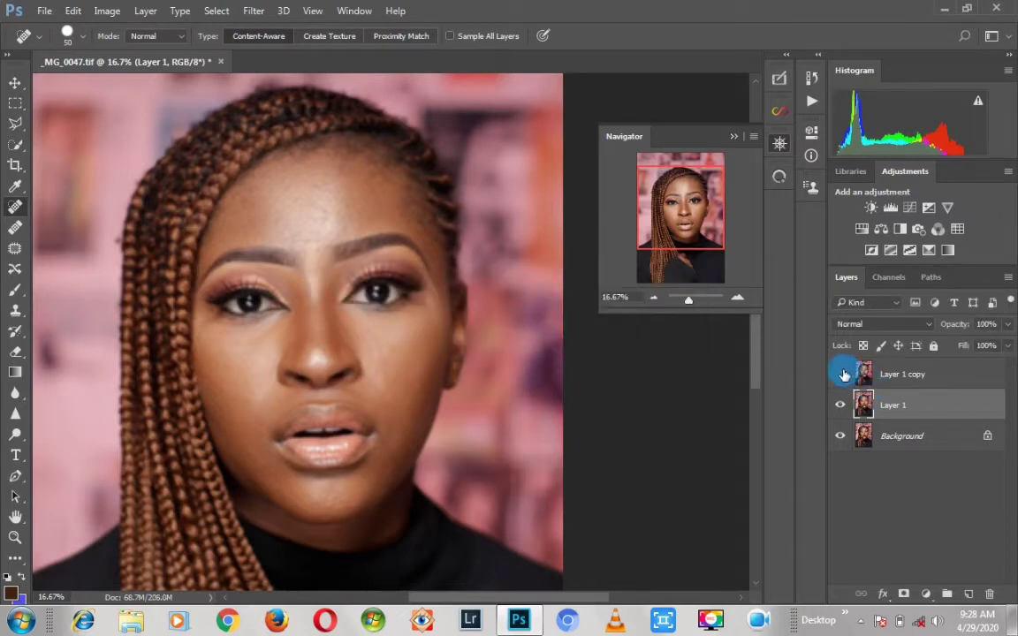
# - Show and select Layer 1 copy, and compare it with the blurred layer by toggling its visibility
pyautogui.click(844, 375)
pyautogui.click(890, 376)
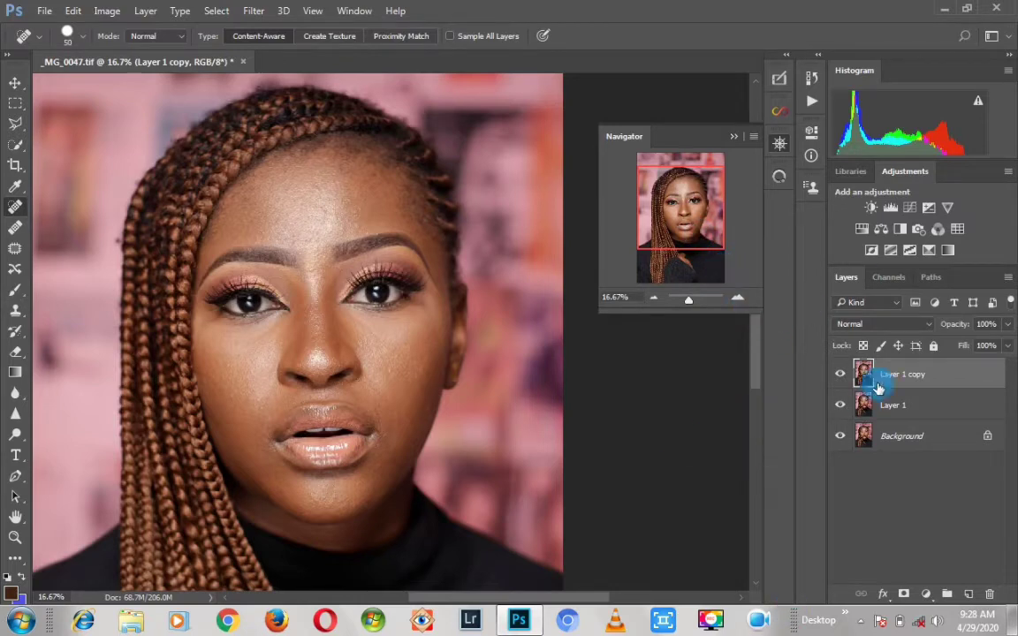
pyautogui.click(839, 374)
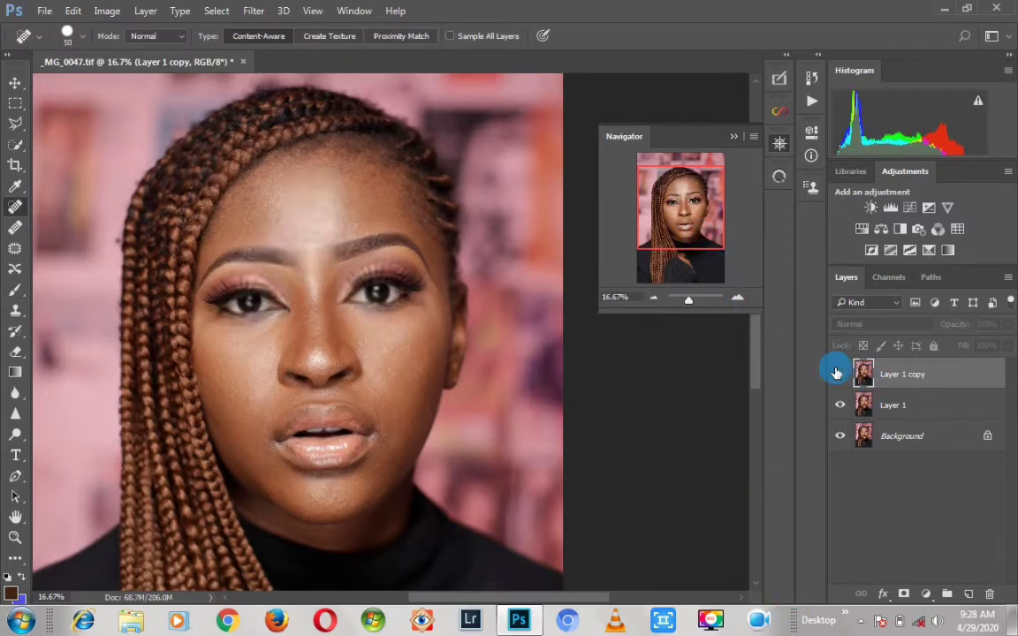
pyautogui.click(839, 373)
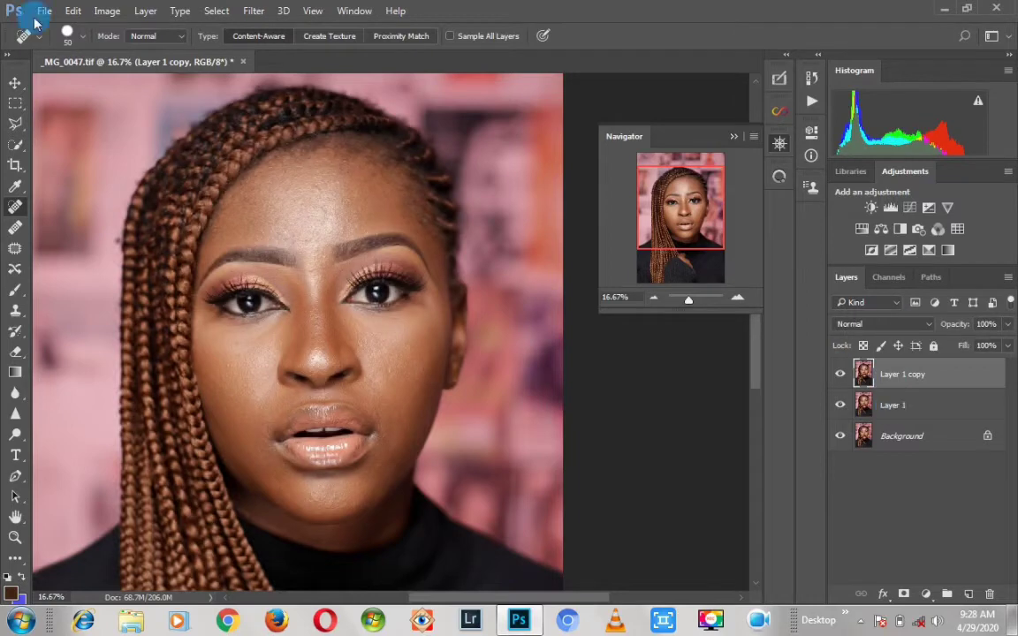
# - Start Apply Image on Layer 1 copy with Layer 1 as the source layer and Subtract as the blending mode
pyautogui.click(107, 11)
pyautogui.click(158, 240)
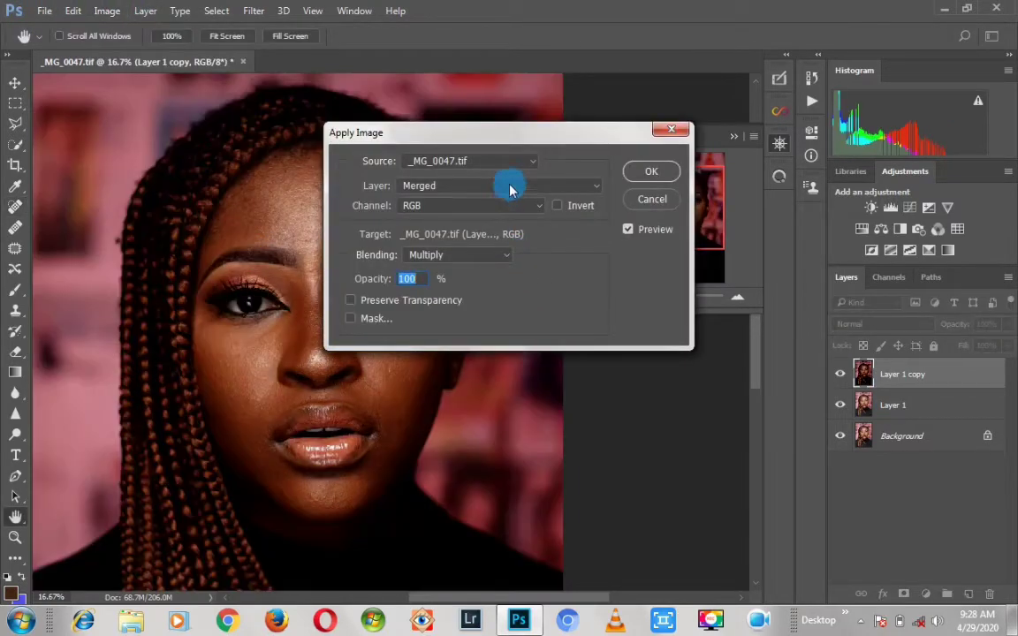
pyautogui.click(511, 187)
pyautogui.click(493, 235)
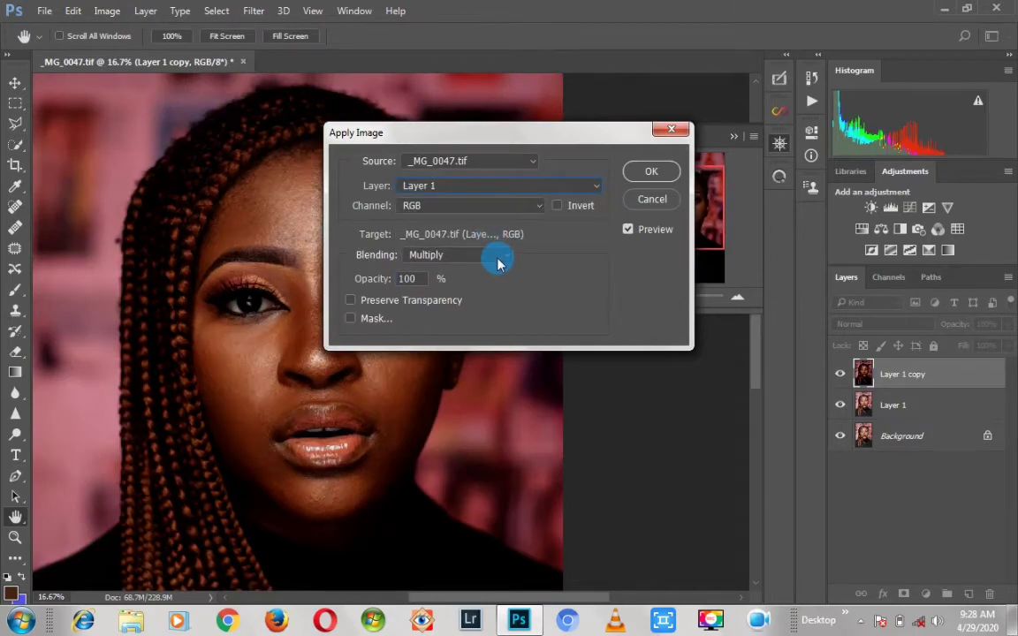
pyautogui.click(497, 258)
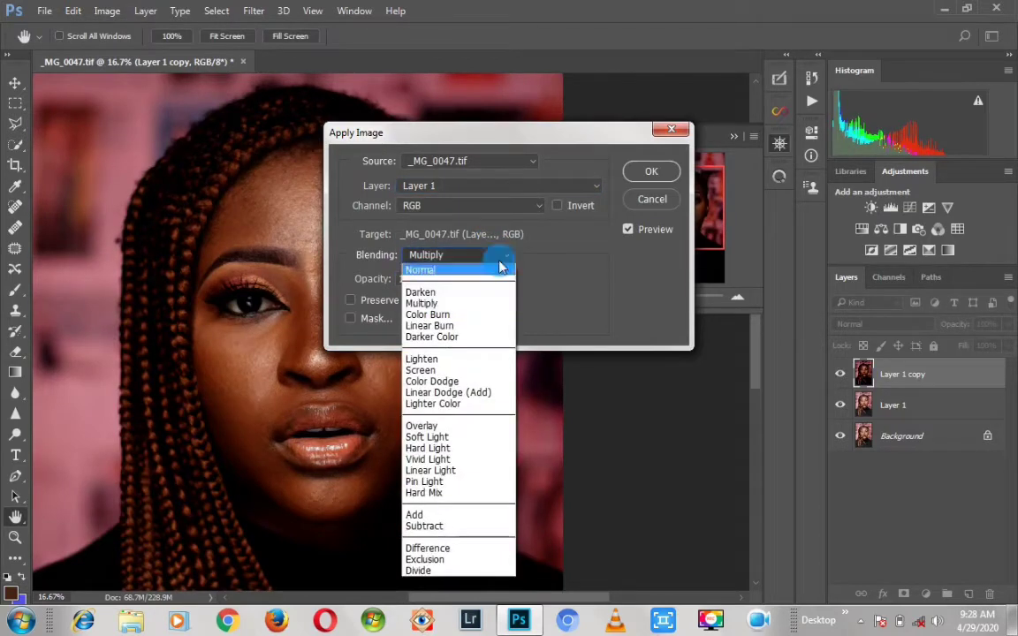
pyautogui.click(440, 525)
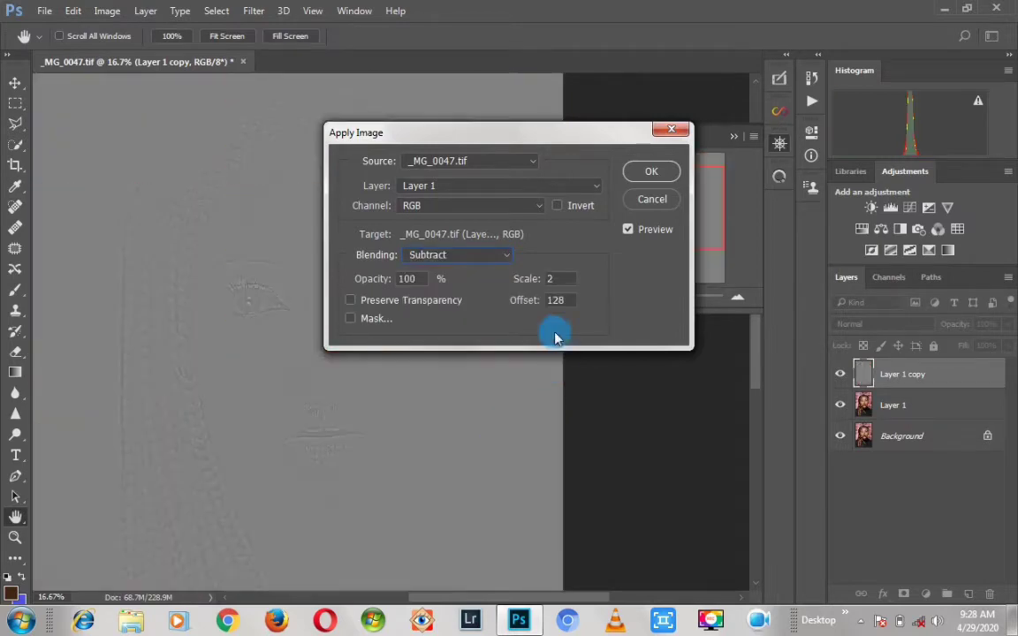
# - Set the Apply Image scale to 1 and the offset to 0
pyautogui.moveTo(561, 278); pyautogui.dragTo(529, 285)
pyautogui.write('1')
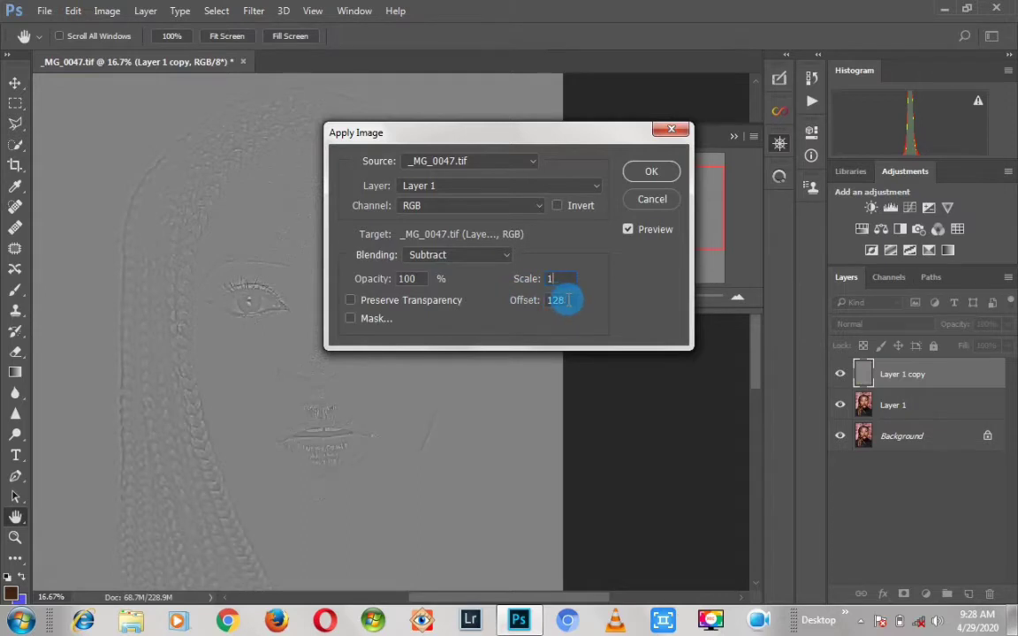
pyautogui.press('Tab')
pyautogui.write('0')
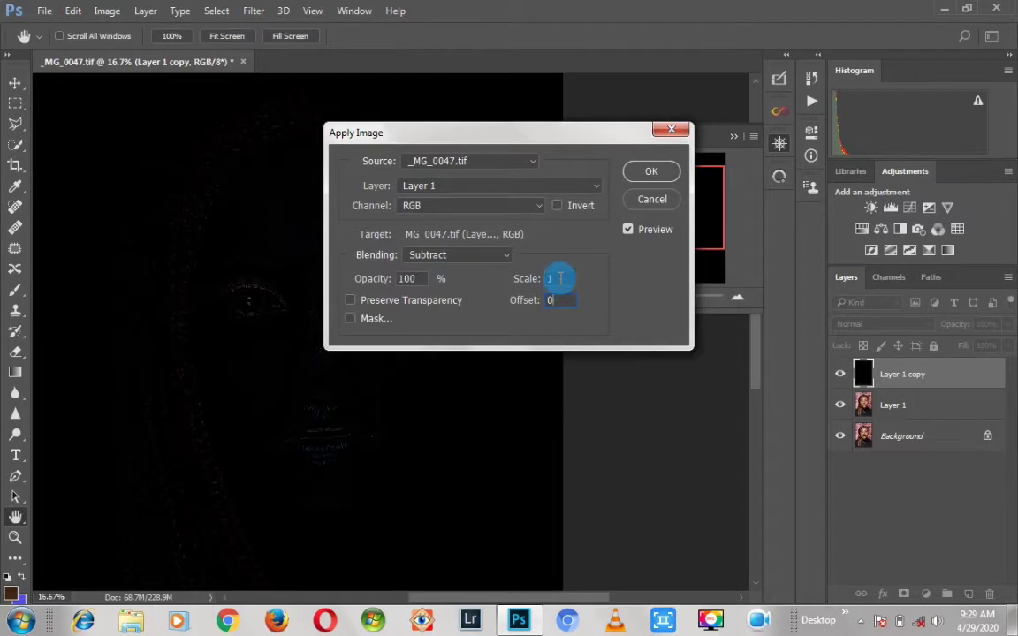
# - Set the Apply Image scale to 2 and the offset to 128, and apply the subtraction to Layer 1 copy
pyautogui.moveTo(560, 281); pyautogui.dragTo(510, 283)
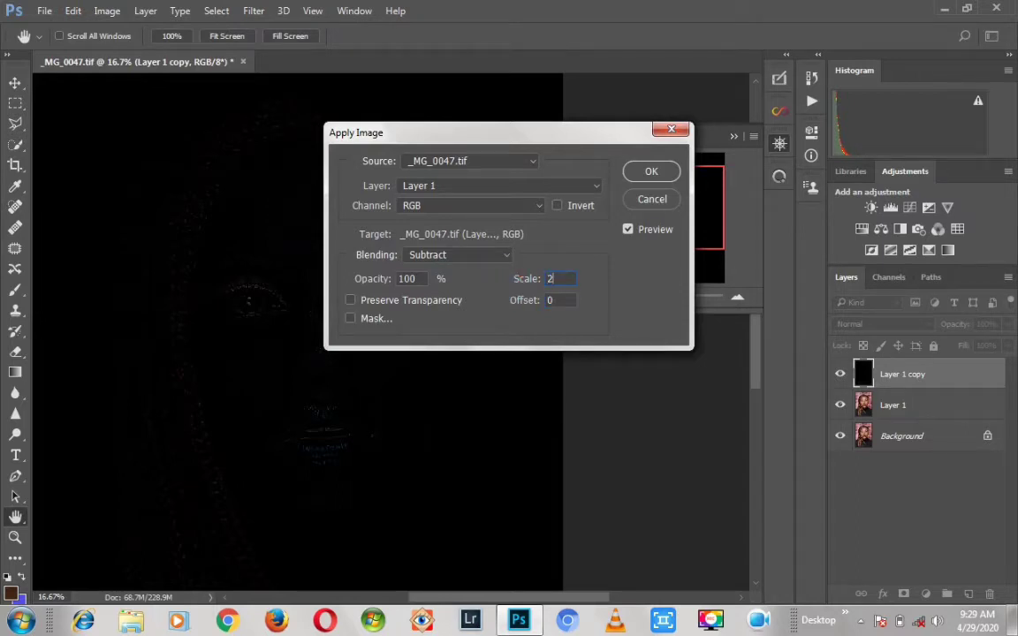
pyautogui.write('2')
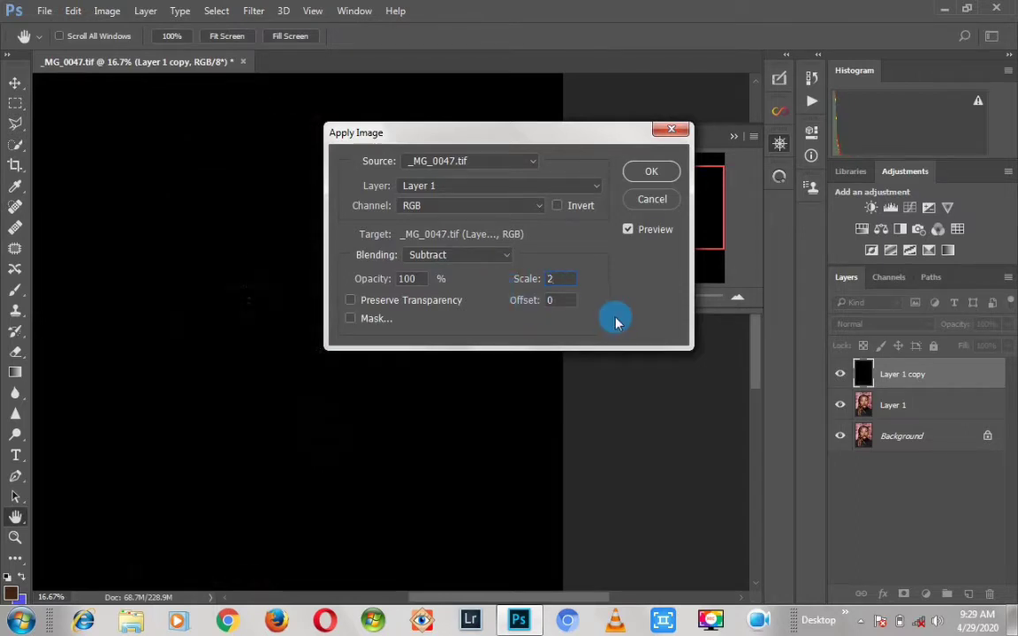
pyautogui.click(563, 296)
pyautogui.press('BackSpace')
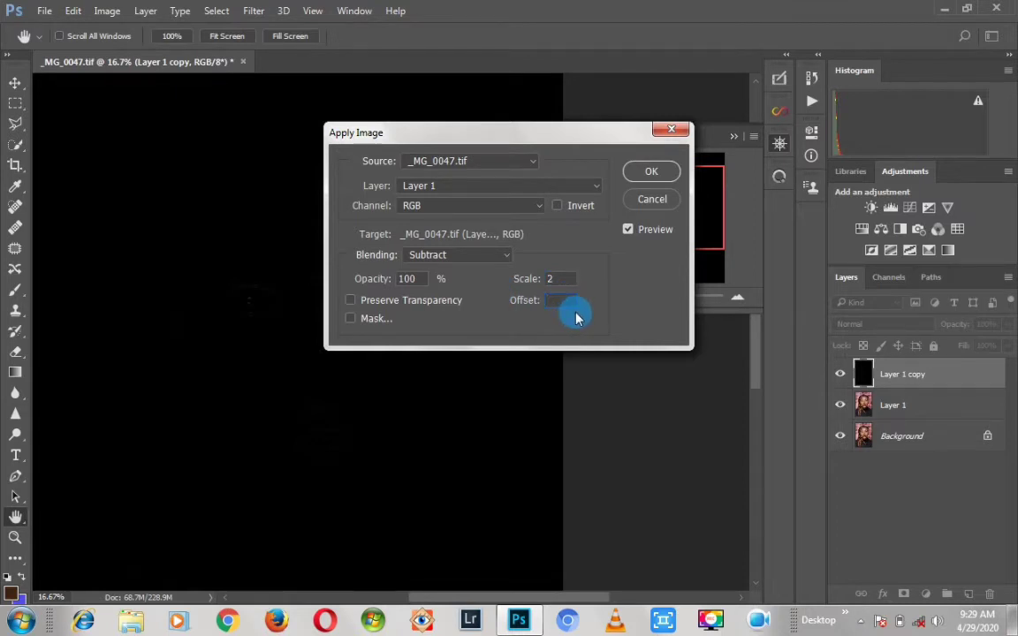
pyautogui.write('128')
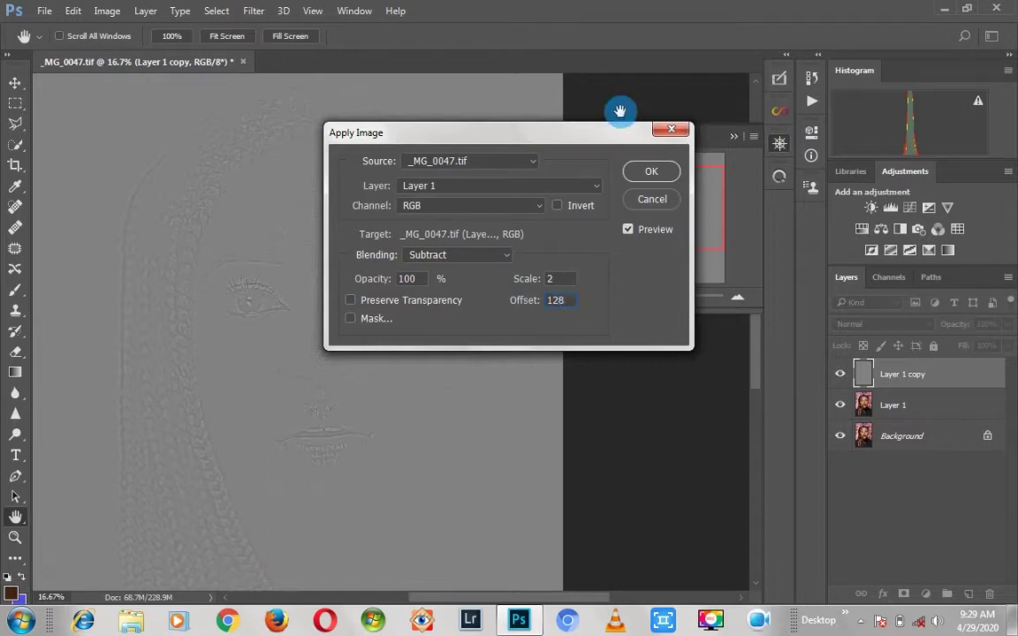
pyautogui.click(638, 176)
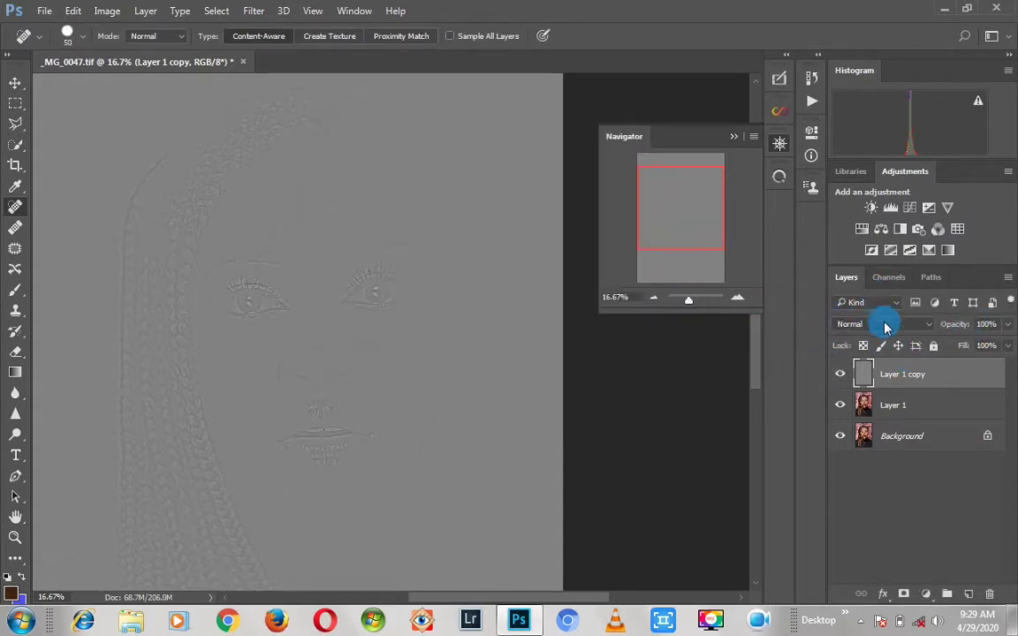
# - Set Layer 1 copy to Linear Light, group it with Layer 1, and compare the image with and without the group
pyautogui.click(883, 324)
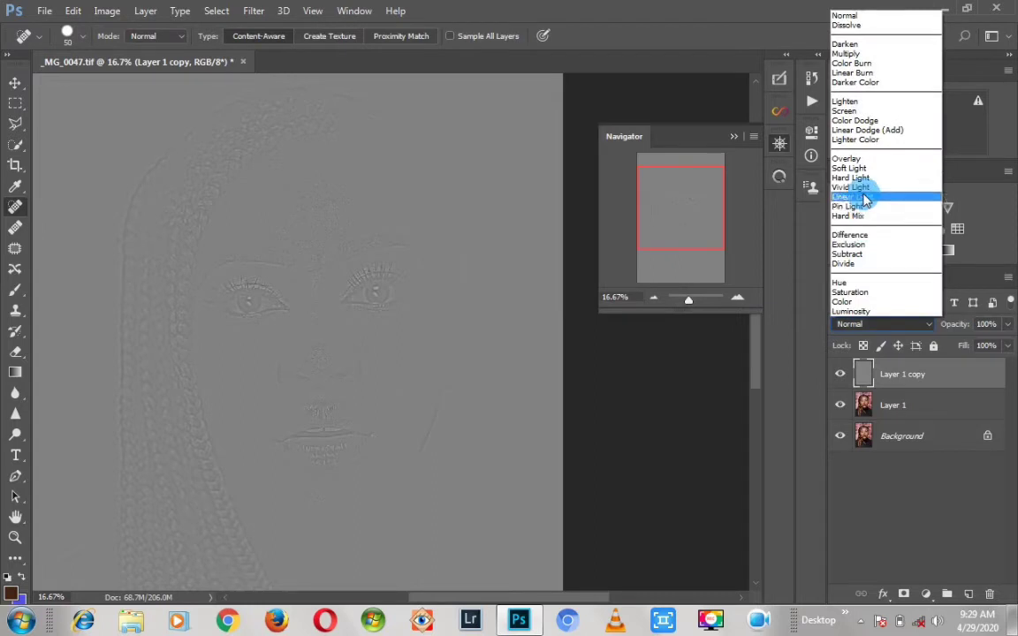
pyautogui.click(864, 197)
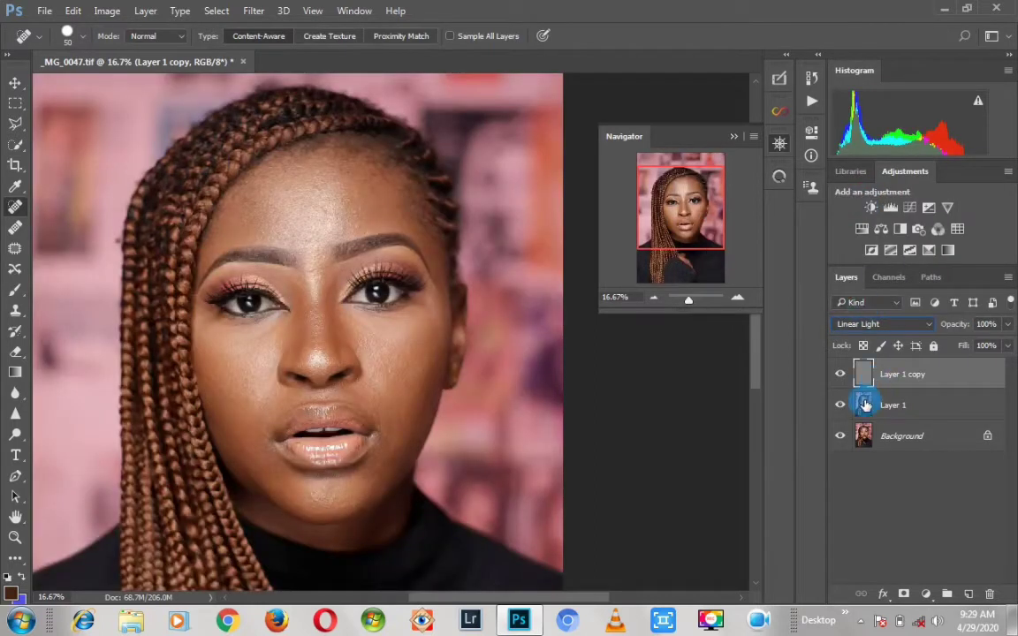
pyautogui.click(896, 404)
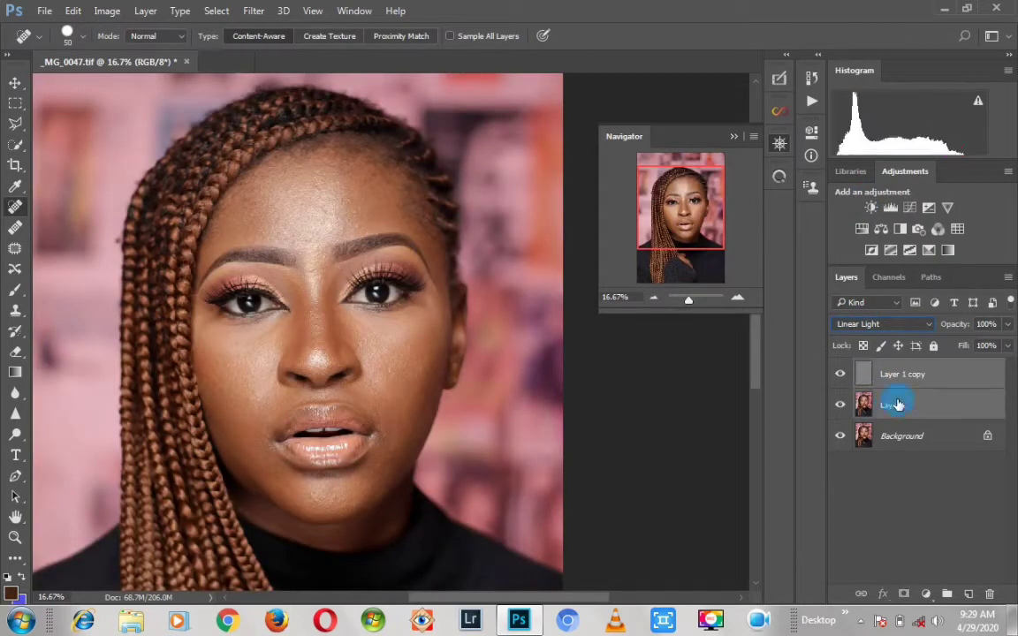
pyautogui.hotkey('ctrl', 'g')
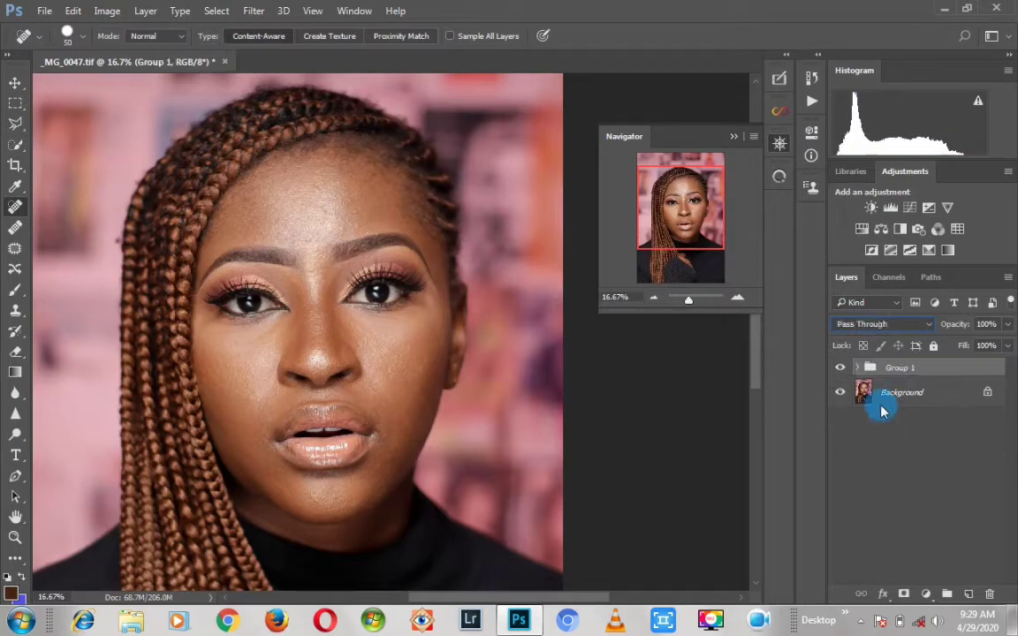
pyautogui.click(843, 370)
pyautogui.click(841, 369)
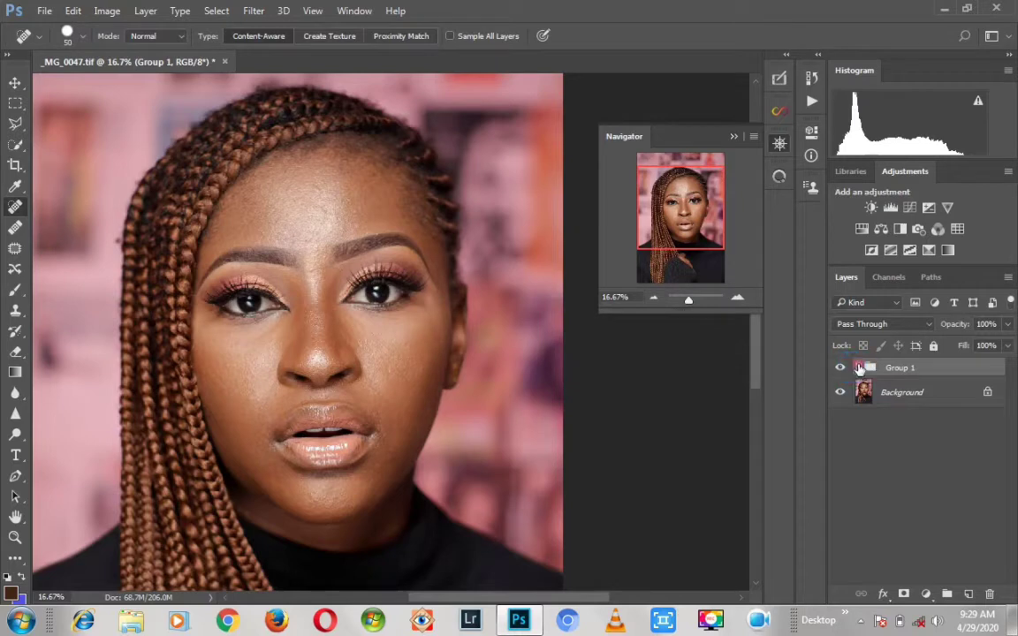
# - Select Layer 1 inside Group 1 and inspect the forehead and facial skin up close
pyautogui.click(857, 368)
pyautogui.click(894, 422)
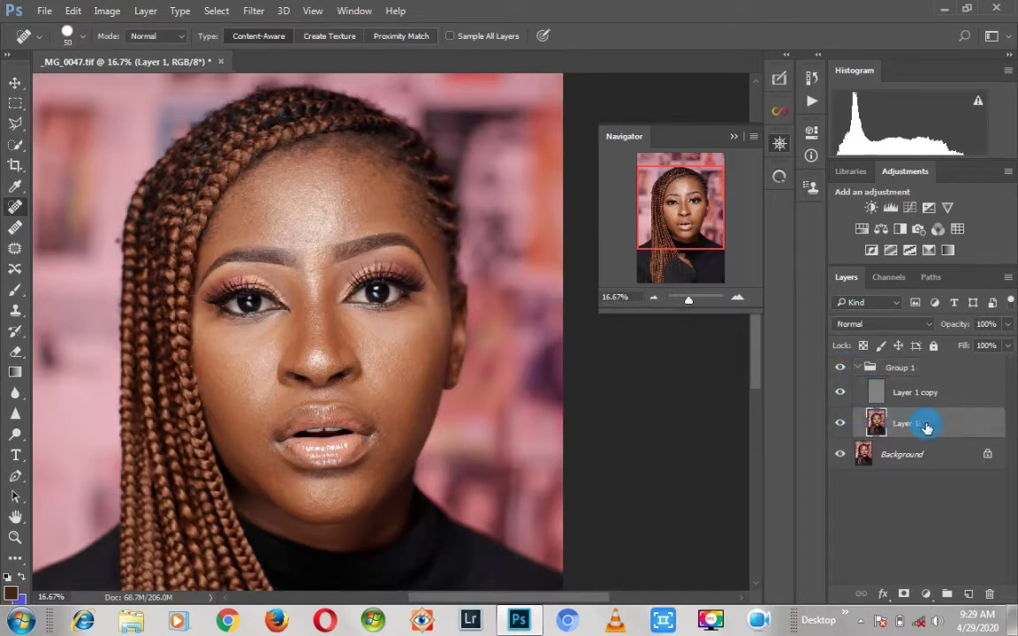
pyautogui.click(735, 299)
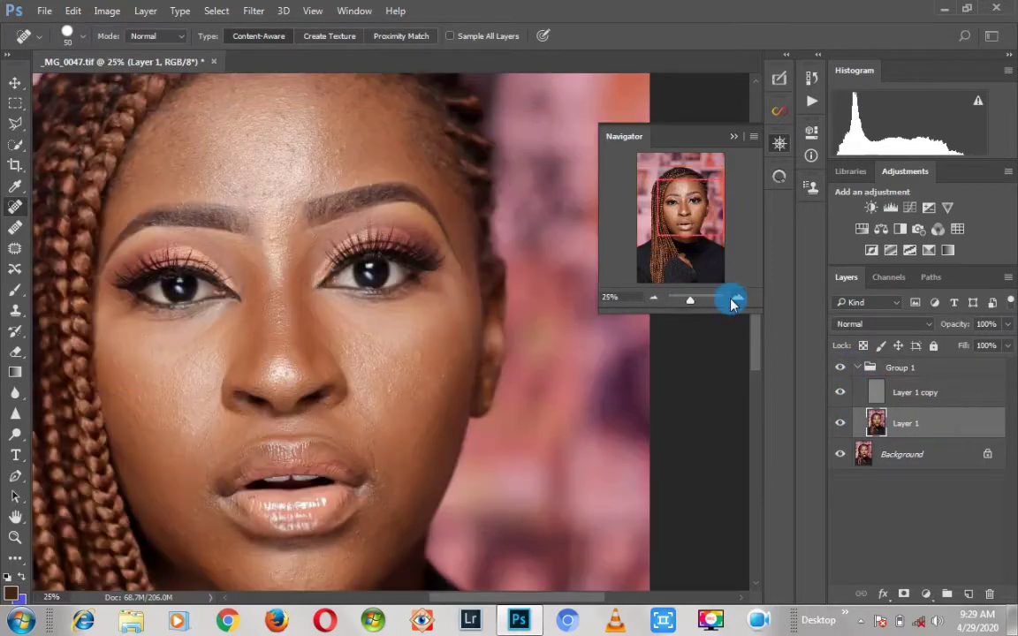
pyautogui.moveTo(693, 214); pyautogui.dragTo(690, 204)
pyautogui.click(738, 299)
pyautogui.click(738, 299)
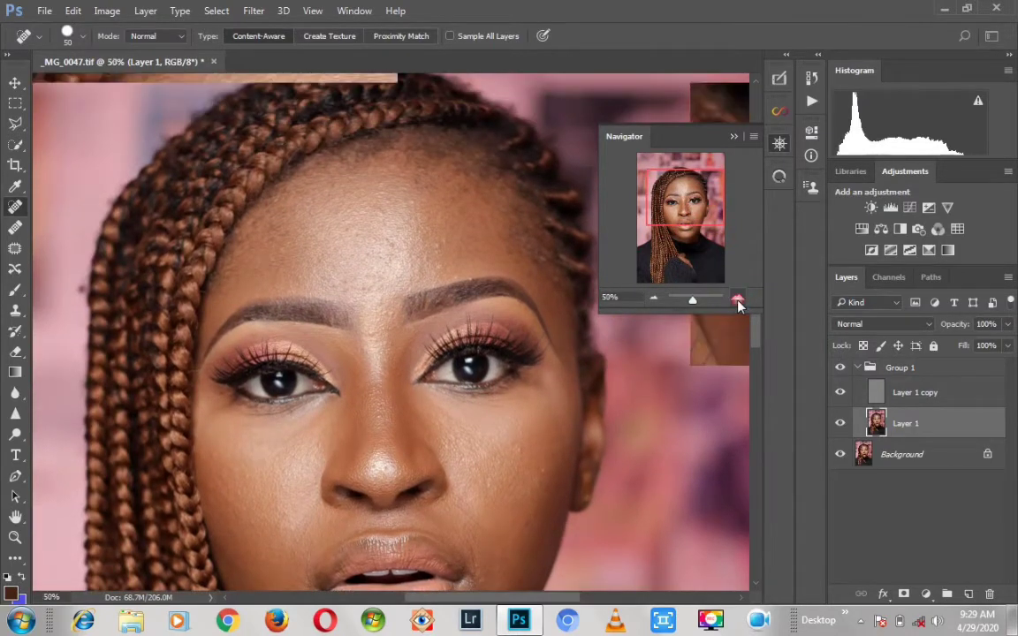
pyautogui.click(738, 300)
pyautogui.moveTo(690, 225); pyautogui.dragTo(681, 186)
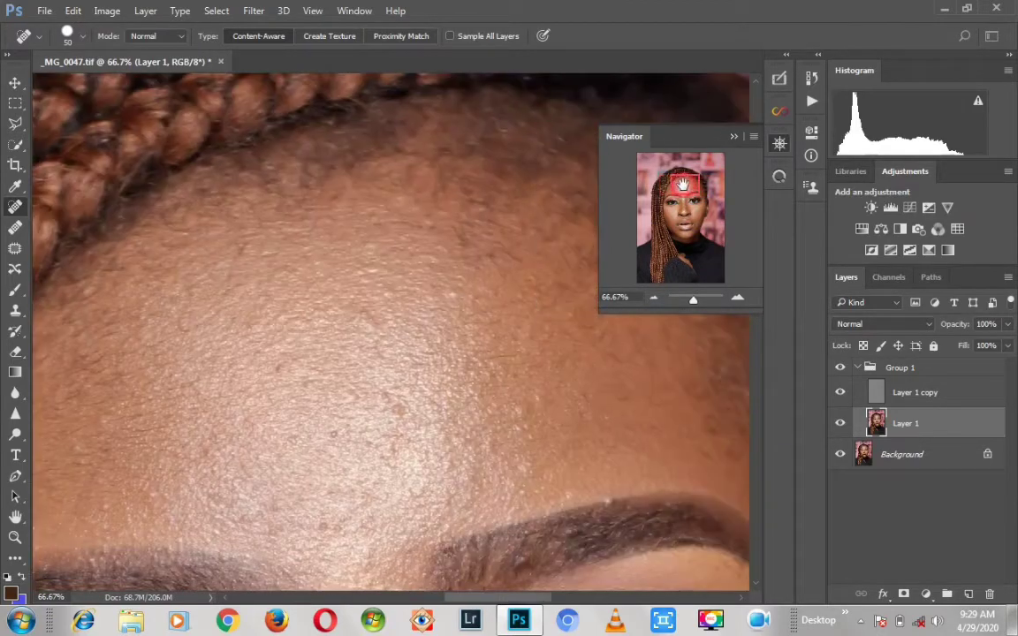
pyautogui.click(652, 296)
pyautogui.click(652, 296)
pyautogui.click(652, 297)
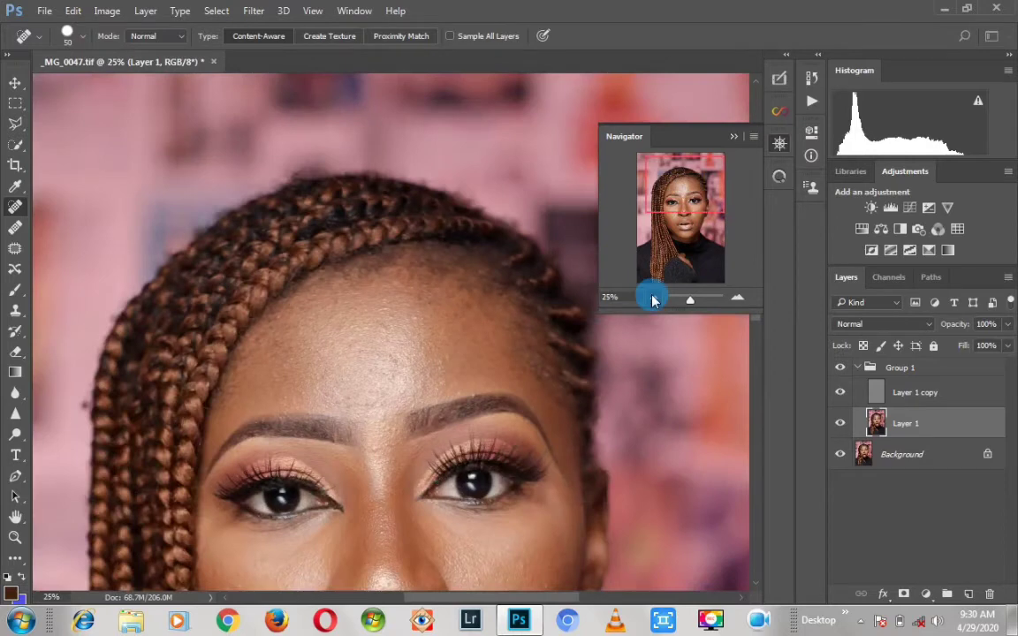
pyautogui.click(652, 298)
pyautogui.moveTo(673, 200); pyautogui.dragTo(672, 225)
pyautogui.click(609, 297)
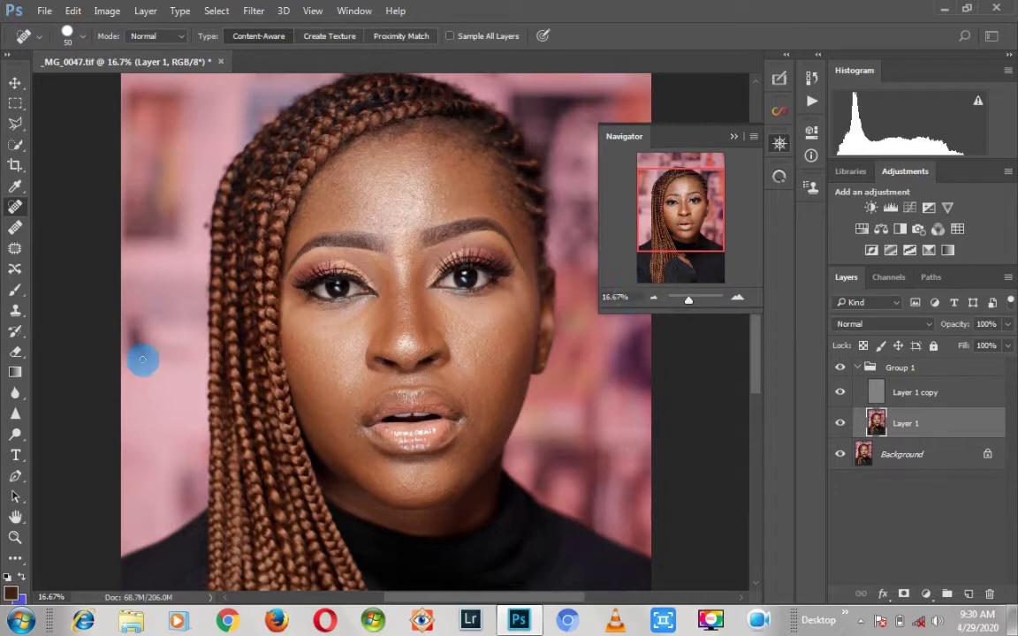
# - Activate the Mixer Brush tool with a brush size of 400 and Sample All Layers enabled
pyautogui.click(13, 558)
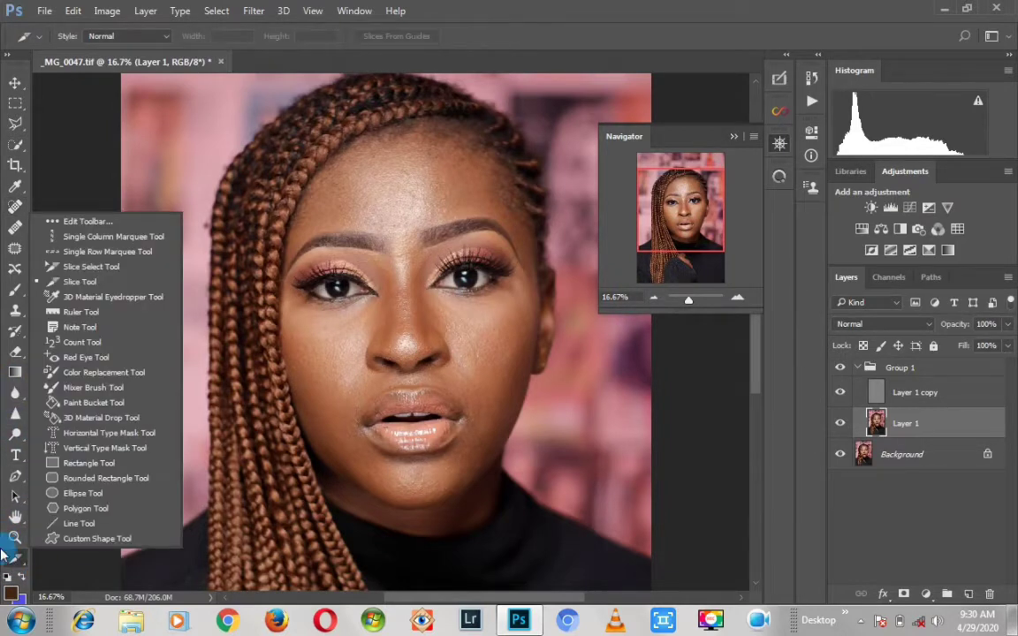
pyautogui.click(78, 387)
pyautogui.click(16, 293)
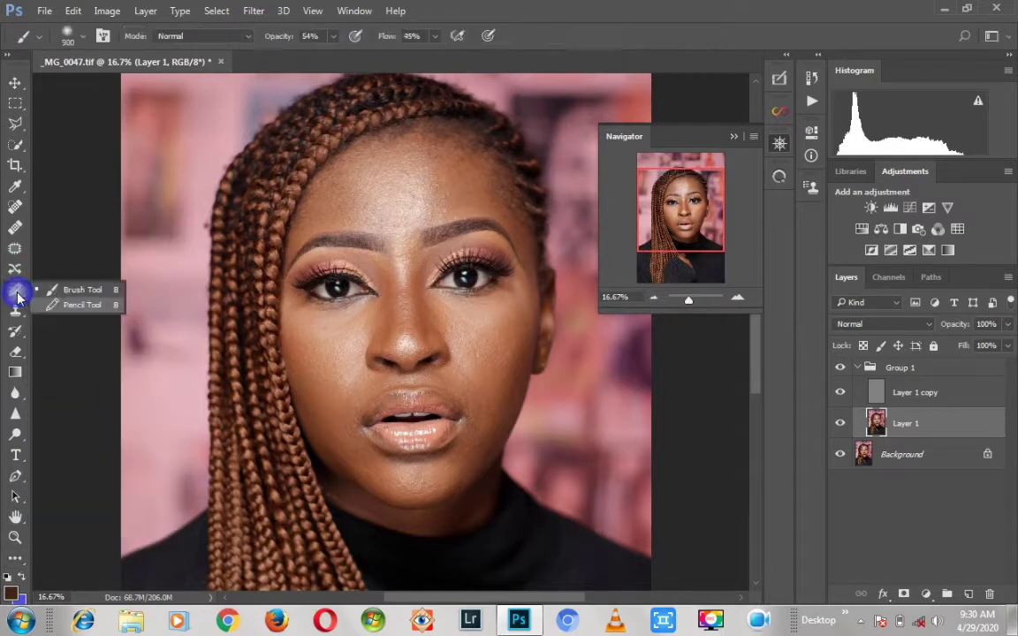
pyautogui.click(81, 304)
pyautogui.click(25, 292)
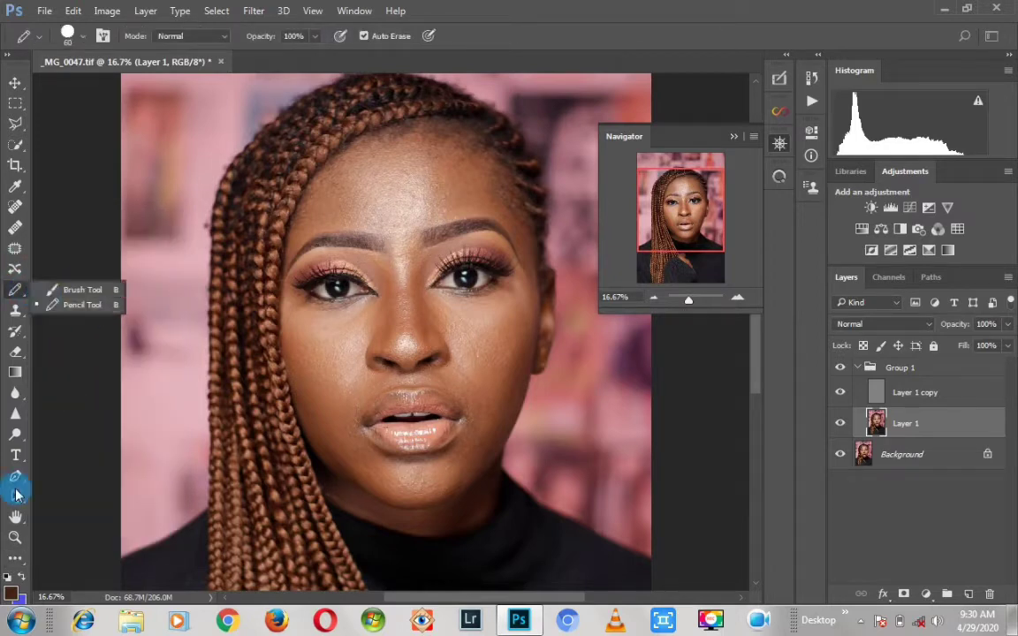
pyautogui.click(13, 559)
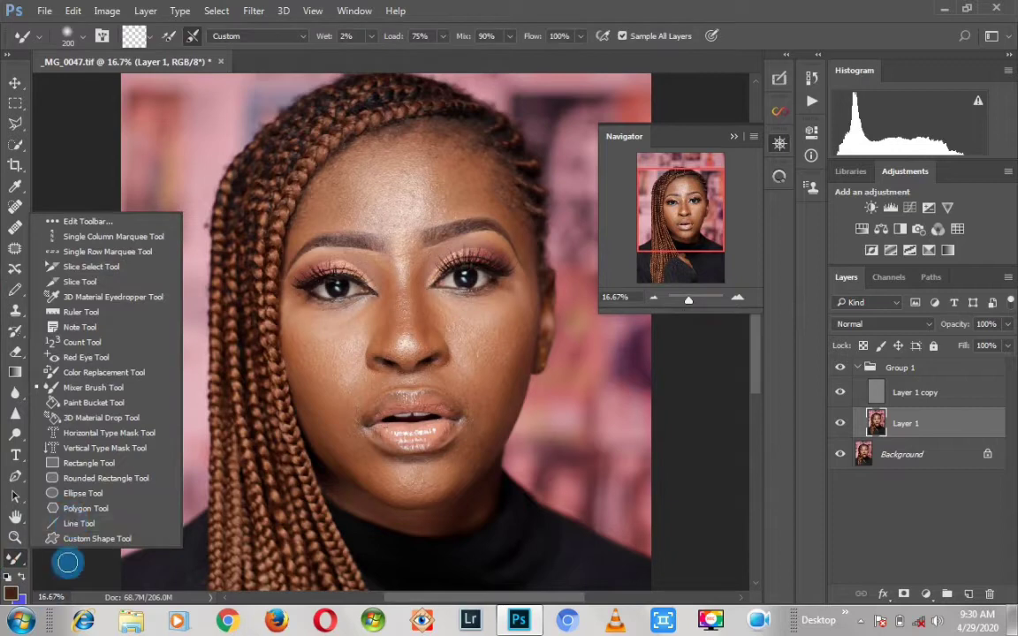
pyautogui.click(68, 561)
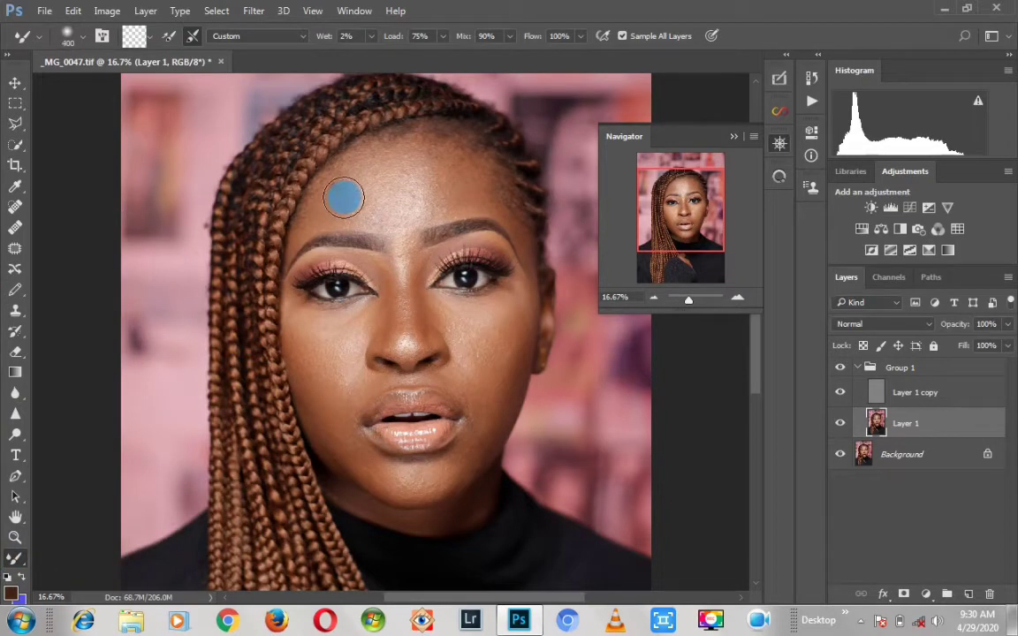
pyautogui.press(']')
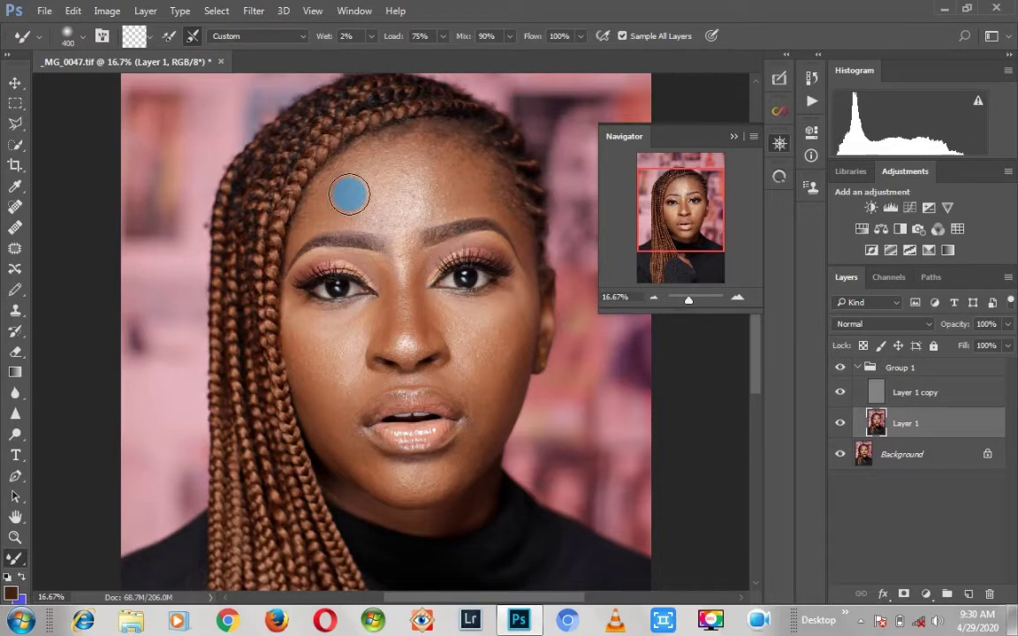
pyautogui.moveTo(349, 195)
pyautogui.mouseDown()
pyautogui.moveTo(345, 176)
pyautogui.moveTo(329, 170)
pyautogui.moveTo(328, 195)
pyautogui.moveTo(345, 185)
pyautogui.mouseUp()
pyautogui.moveTo(450, 186)
pyautogui.mouseDown()
pyautogui.moveTo(406, 210)
pyautogui.moveTo(426, 200)
pyautogui.moveTo(402, 206)
pyautogui.moveTo(419, 201)
pyautogui.moveTo(398, 193)
pyautogui.moveTo(338, 203)
pyautogui.moveTo(410, 196)
pyautogui.moveTo(433, 174)
pyautogui.moveTo(402, 239)
pyautogui.moveTo(407, 209)
pyautogui.moveTo(434, 185)
pyautogui.moveTo(641, 55)
pyautogui.mouseUp()
pyautogui.click(622, 36)
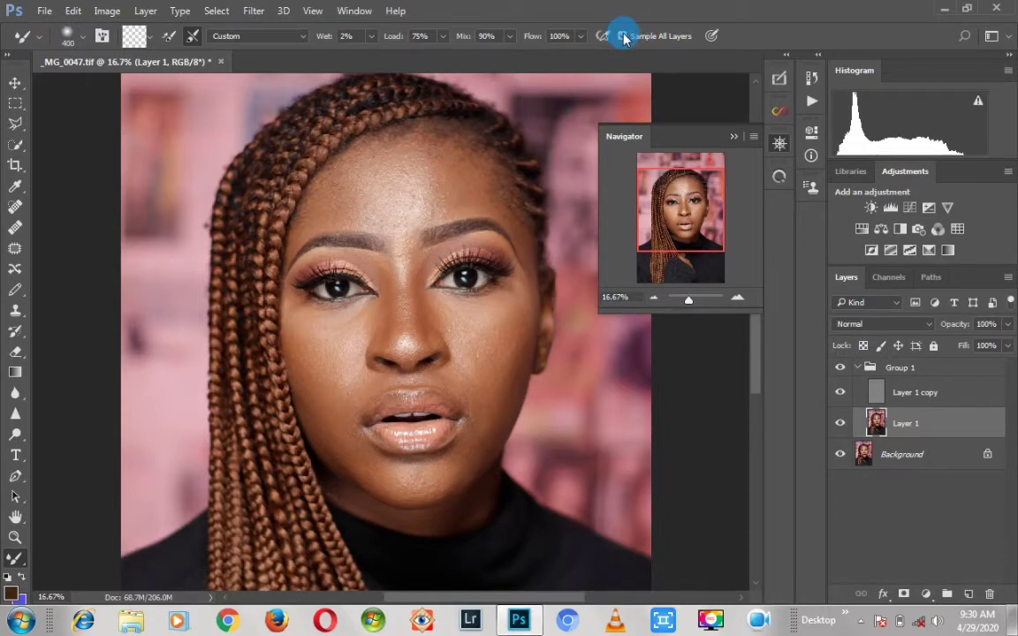
# - Add a new layer above Layer 1, compare the image with and without it, and merge it down into Layer 1
pyautogui.click(970, 593)
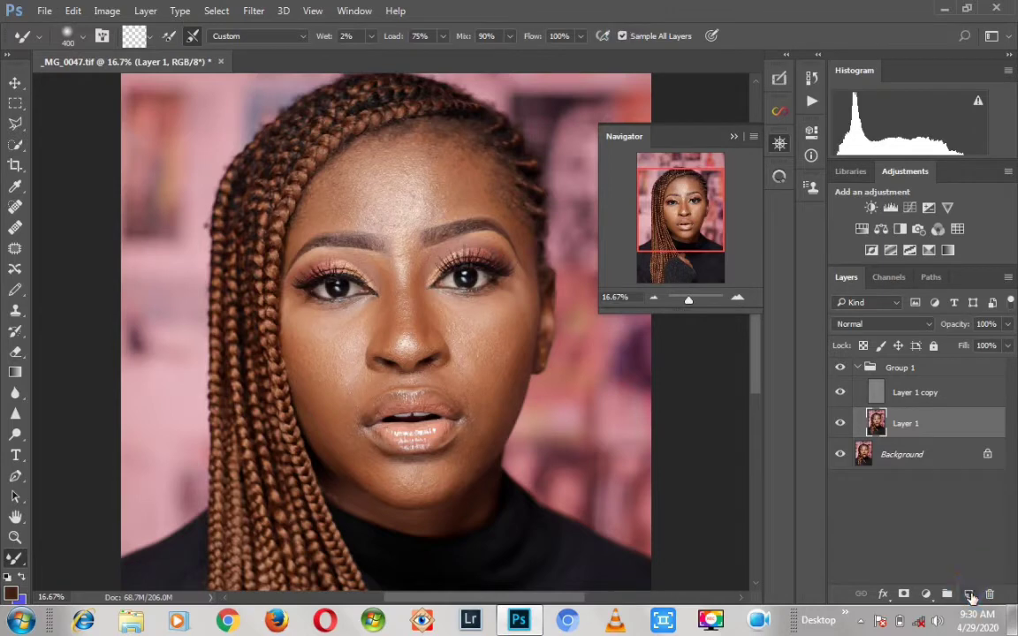
pyautogui.click(840, 394)
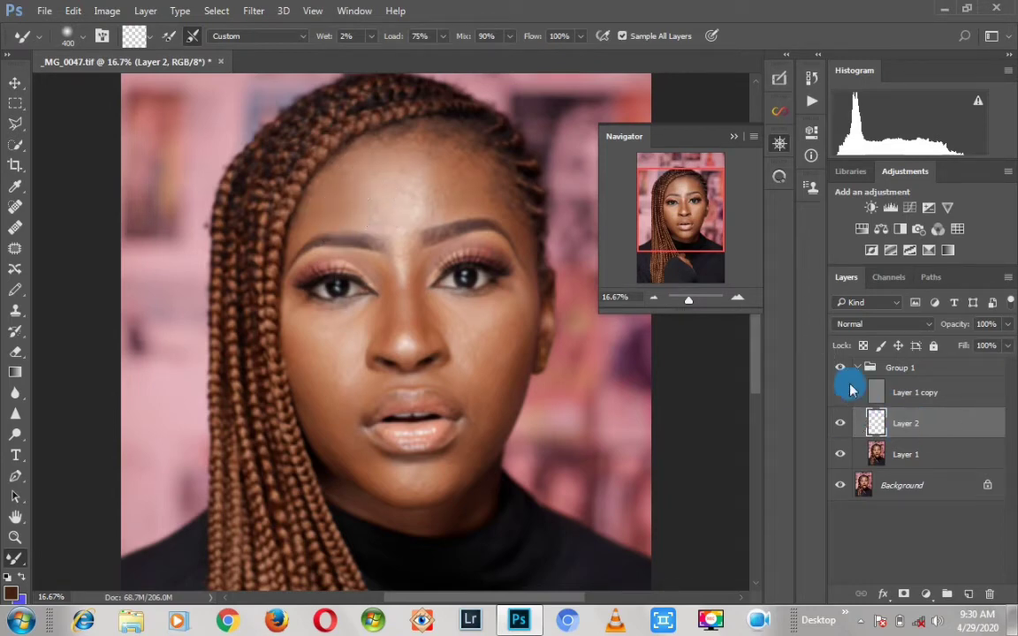
pyautogui.click(840, 423)
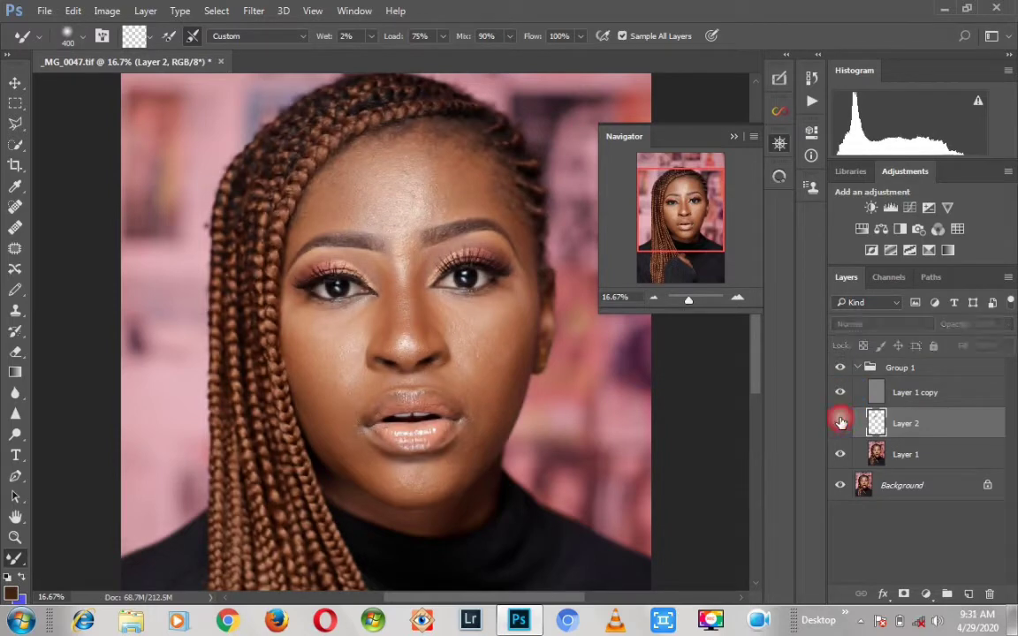
pyautogui.click(841, 423)
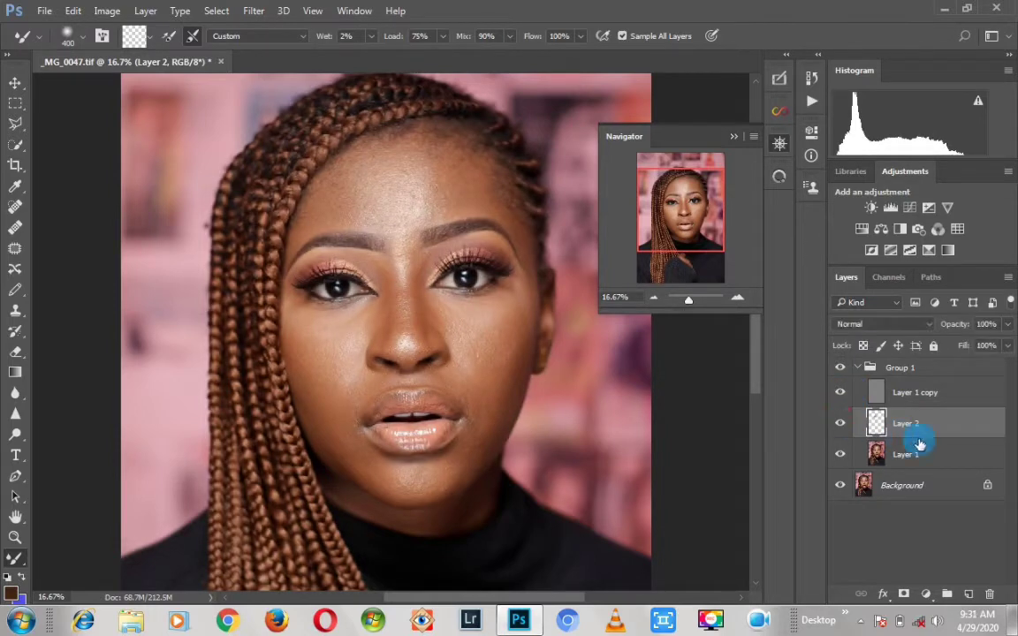
pyautogui.hotkey('ctrl', 'e')
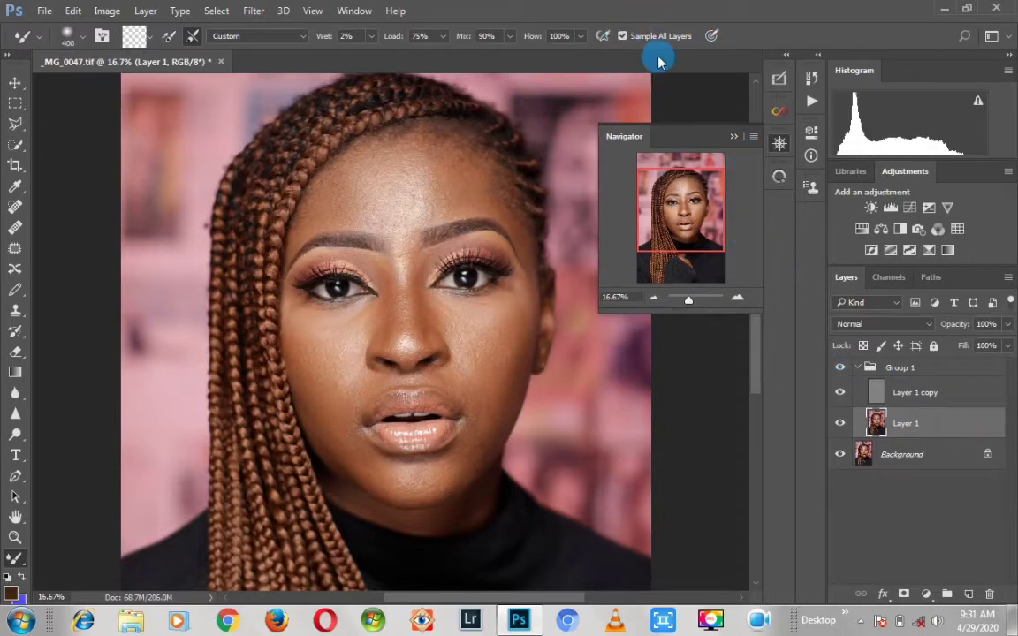
# - Disable Sample All Layers and blend the middle of the forehead on Layer 1 with the Mixer Brush, comparing against the original
pyautogui.click(618, 35)
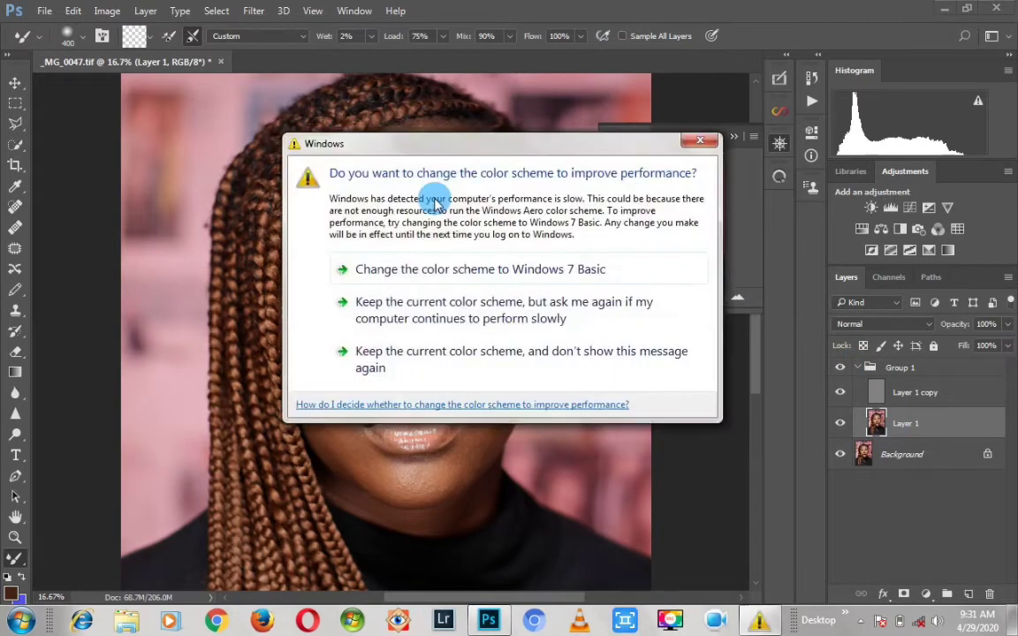
pyautogui.click(700, 144)
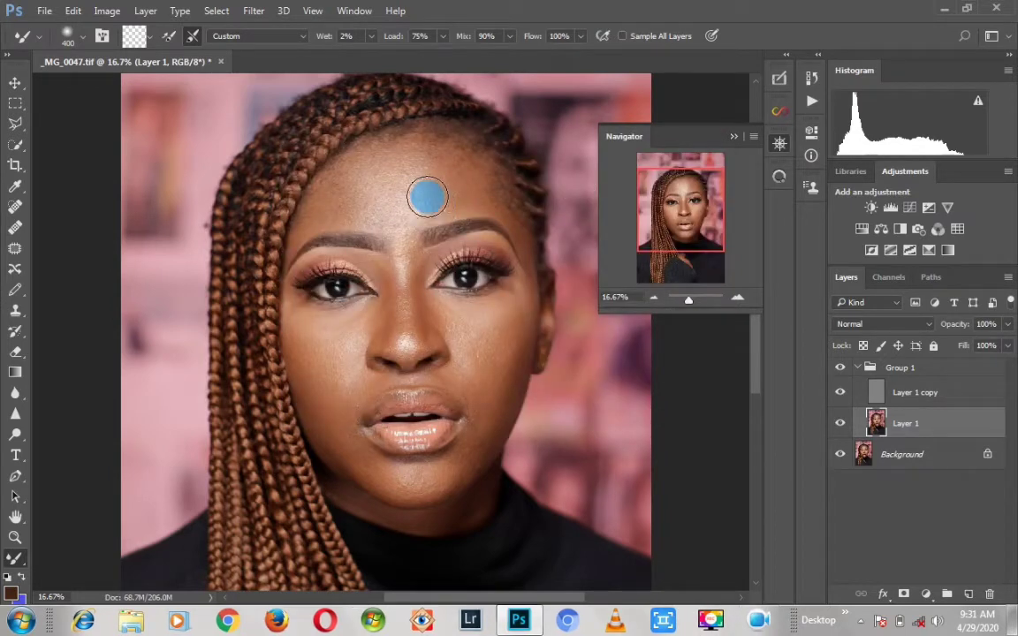
pyautogui.moveTo(376, 202)
pyautogui.mouseDown()
pyautogui.moveTo(450, 191)
pyautogui.moveTo(461, 177)
pyautogui.moveTo(444, 187)
pyautogui.moveTo(387, 177)
pyautogui.moveTo(334, 185)
pyautogui.moveTo(335, 195)
pyautogui.moveTo(403, 184)
pyautogui.moveTo(382, 202)
pyautogui.mouseUp()
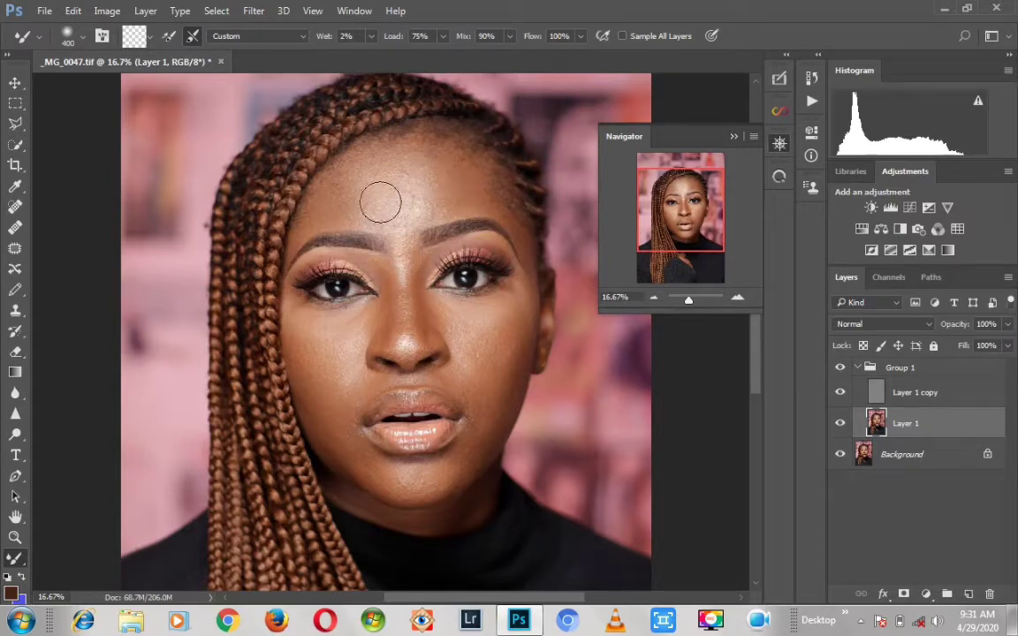
pyautogui.click(417, 181)
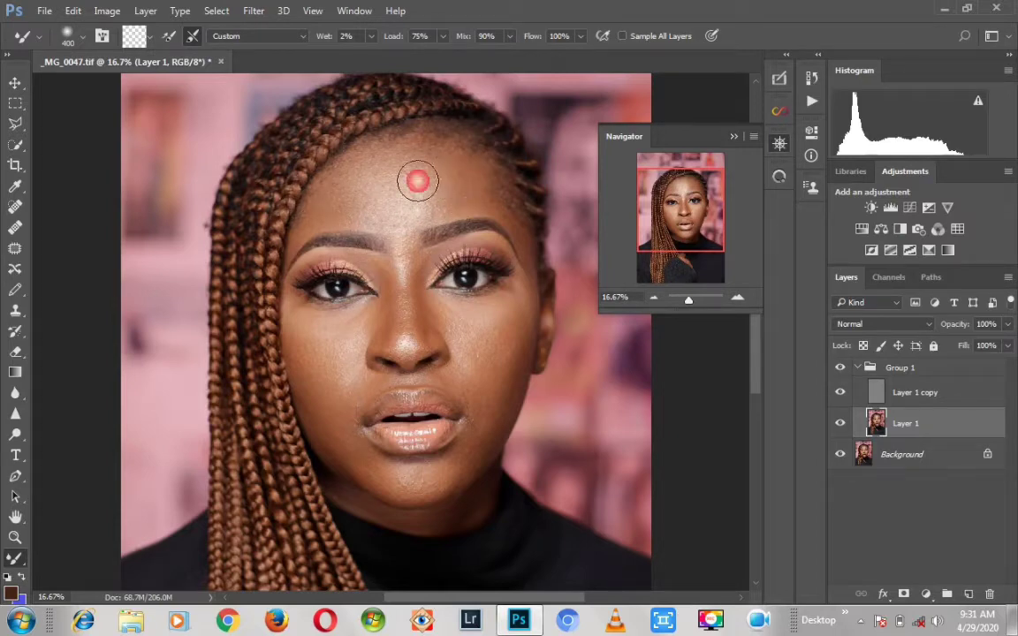
pyautogui.click(841, 368)
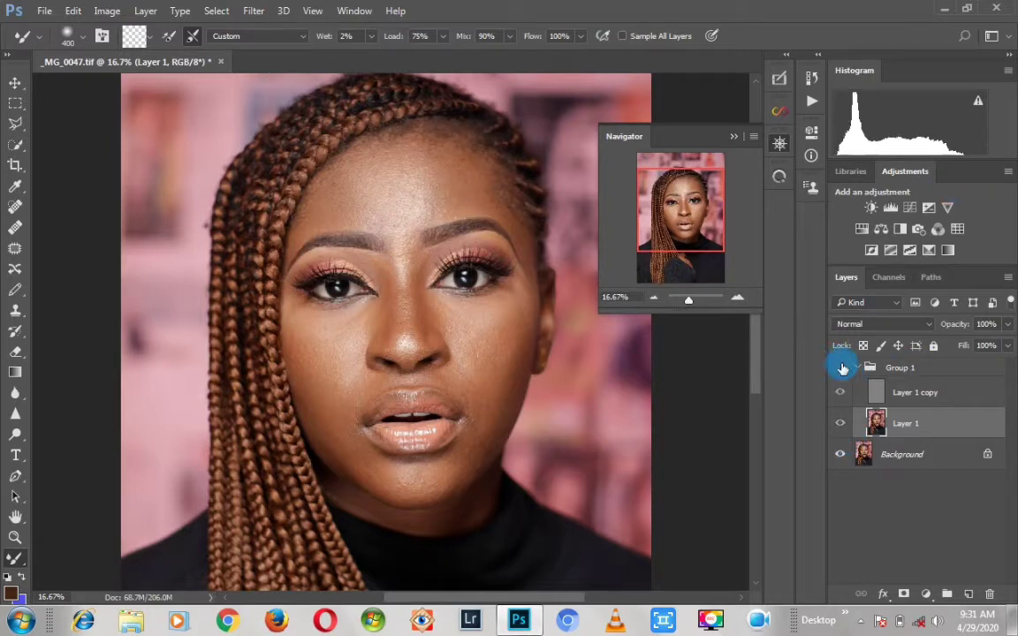
pyautogui.click(841, 368)
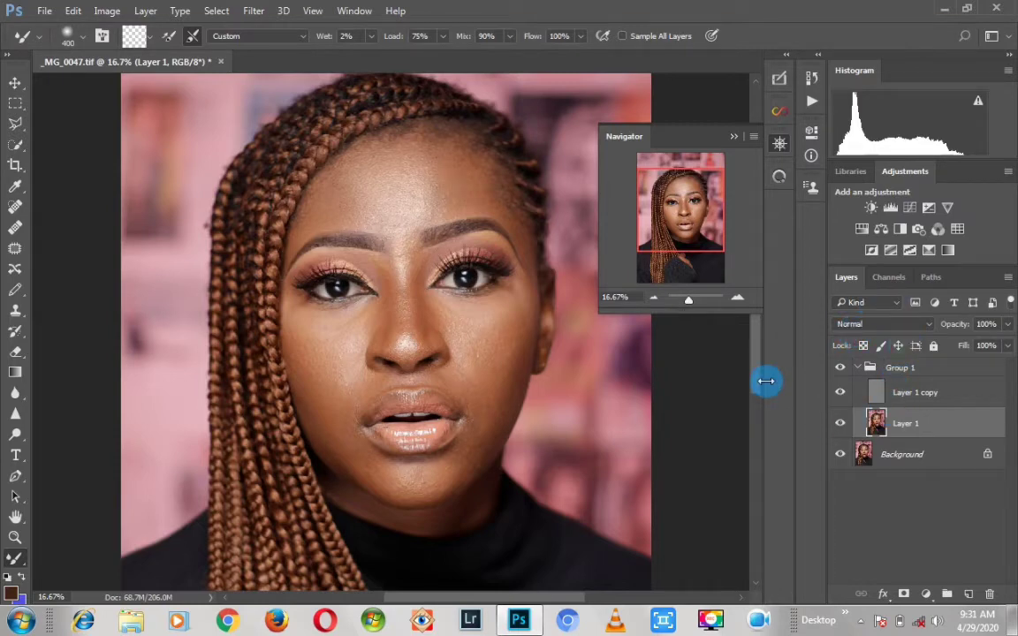
# - Add an empty layer above Layer 1 and merge it back down
pyautogui.hotkey('ctrl', 'shift', 'alt', 'n')
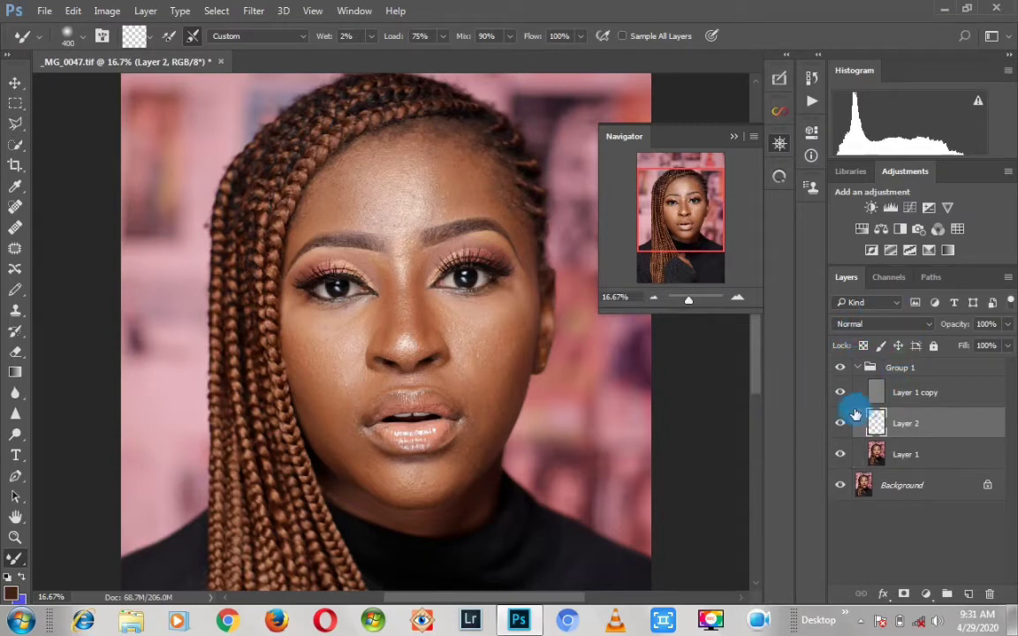
pyautogui.hotkey('ctrl', 'e')
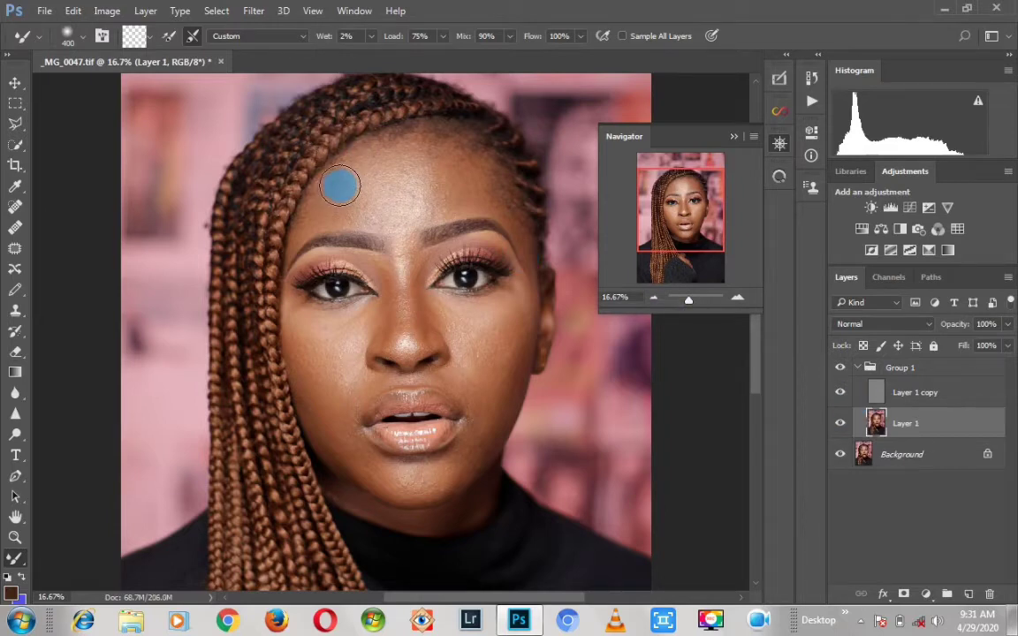
# - Blend the skin tones across both sides and the middle of the forehead on Layer 1 with the Mixer Brush
pyautogui.moveTo(341, 180); pyautogui.dragTo(343, 163)
pyautogui.moveTo(344, 175); pyautogui.dragTo(361, 163)
pyautogui.moveTo(345, 204); pyautogui.dragTo(344, 175)
pyautogui.moveTo(470, 179); pyautogui.dragTo(465, 190)
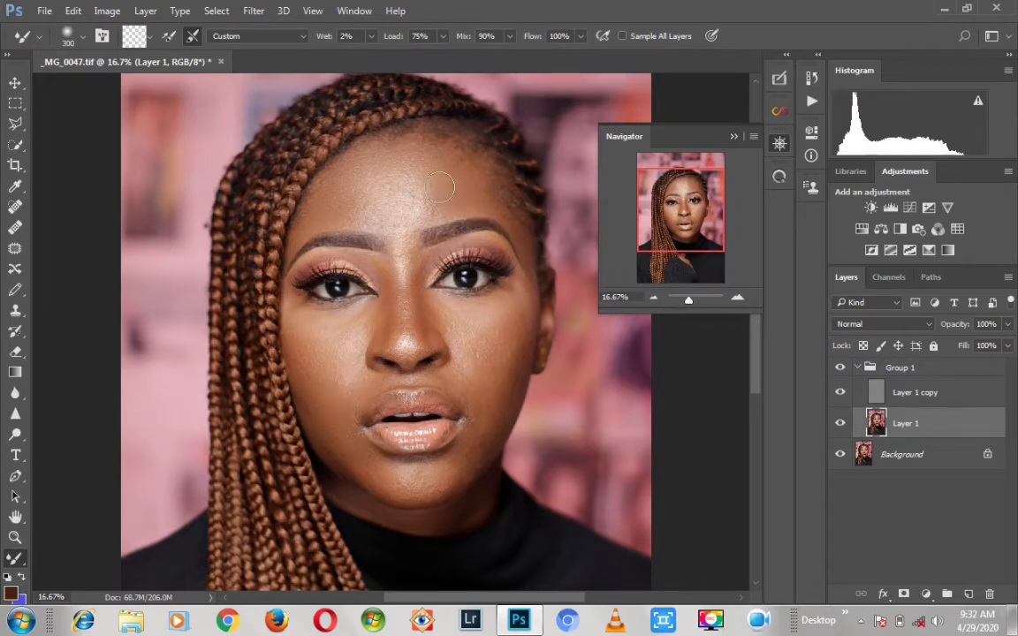
pyautogui.moveTo(400, 165)
pyautogui.mouseDown()
pyautogui.moveTo(432, 147)
pyautogui.moveTo(356, 205)
pyautogui.mouseUp()
# - Blend the nose bridge and, with a smaller Mixer Brush, the nose tip on Layer 1, comparing the image with and without Group 1
pyautogui.moveTo(403, 214)
pyautogui.mouseDown()
pyautogui.moveTo(338, 204)
pyautogui.moveTo(358, 201)
pyautogui.moveTo(344, 191)
pyautogui.moveTo(360, 174)
pyautogui.moveTo(354, 206)
pyautogui.moveTo(361, 185)
pyautogui.moveTo(340, 212)
pyautogui.moveTo(409, 243)
pyautogui.moveTo(398, 274)
pyautogui.mouseUp()
pyautogui.press('[')
pyautogui.press('[')
pyautogui.press('[')
pyautogui.press('[')
pyautogui.moveTo(411, 341); pyautogui.dragTo(402, 343)
pyautogui.press(']')
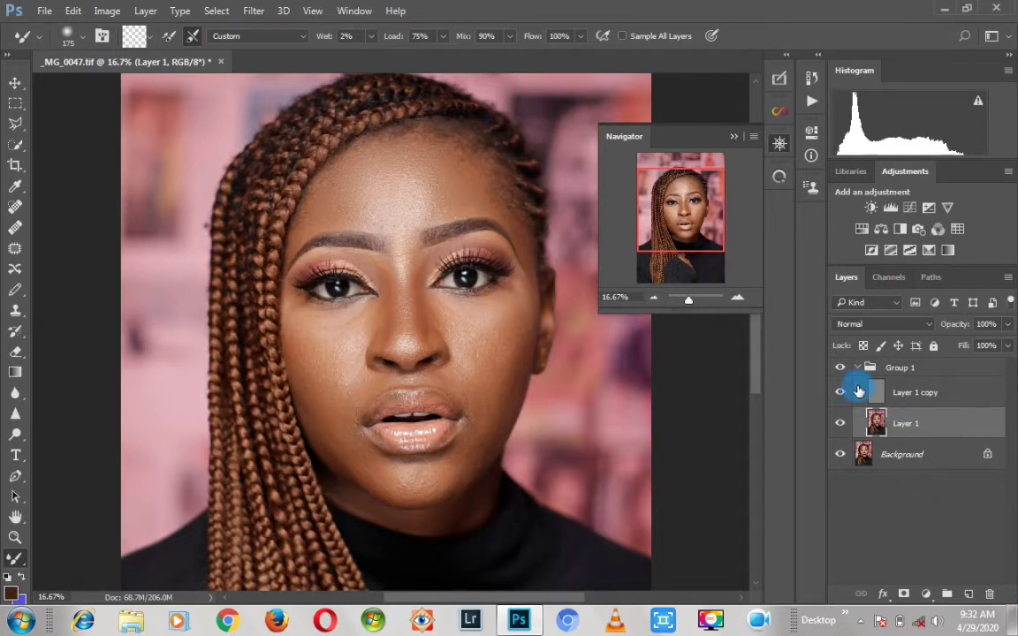
pyautogui.click(835, 368)
pyautogui.click(840, 367)
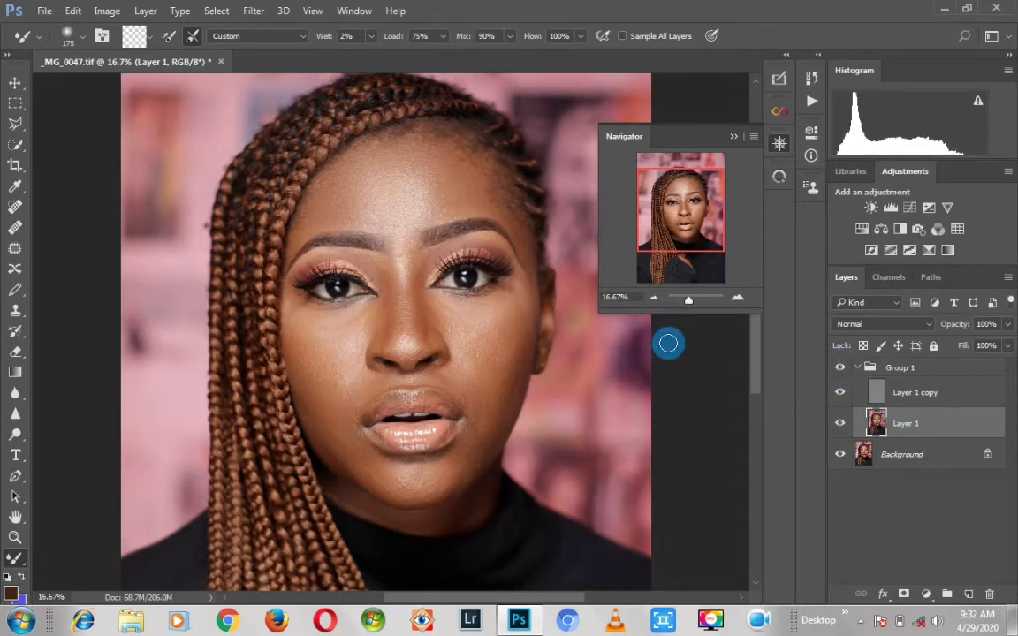
# - Enlarge the Mixer Brush to 300 and blend the upper forehead and the area above the image-right eyebrow
pyautogui.press(']')
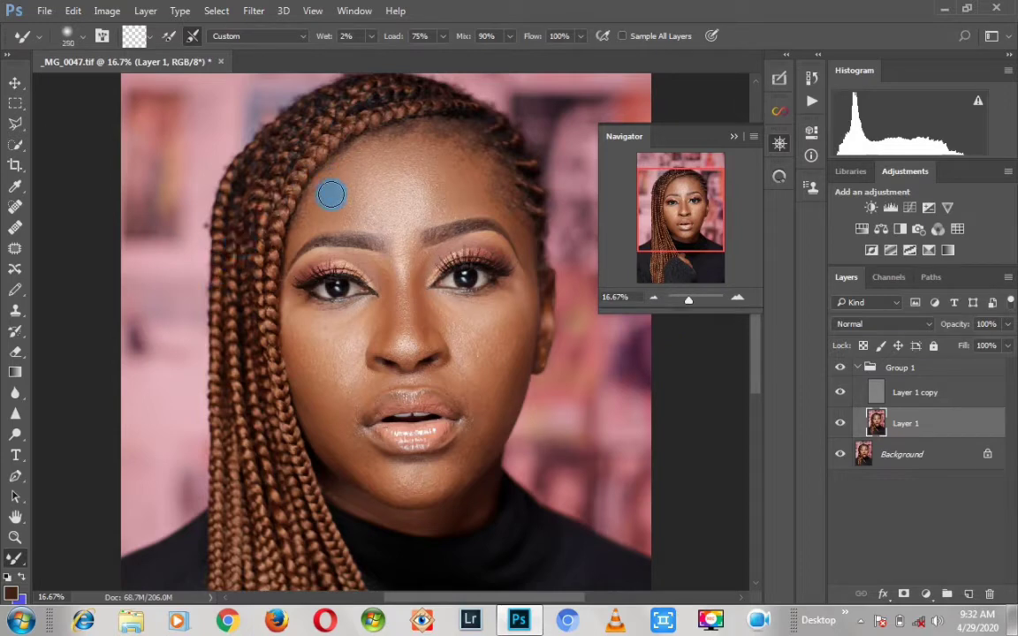
pyautogui.press(']')
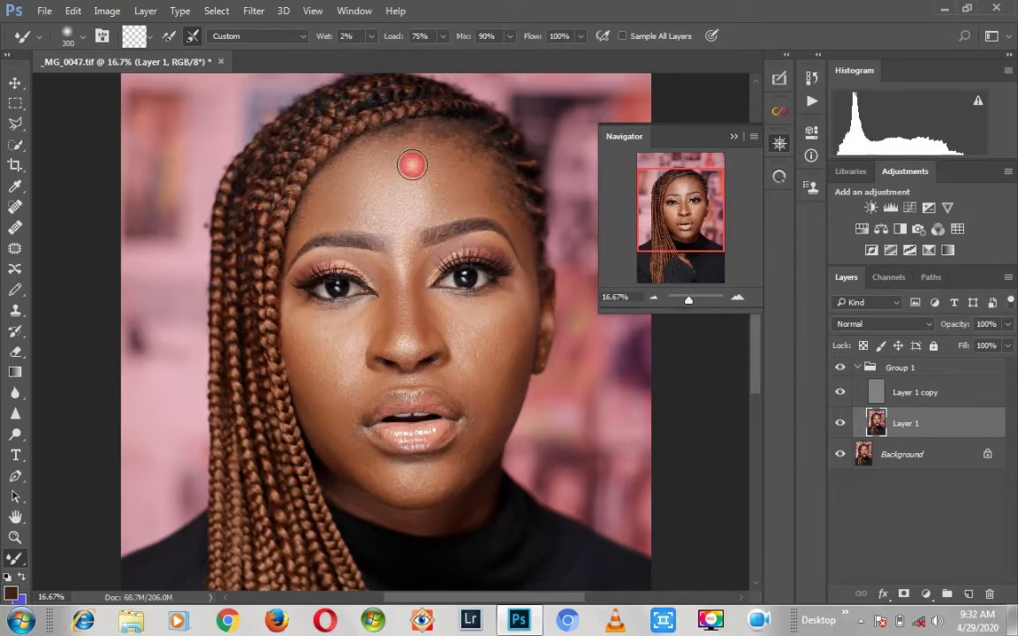
pyautogui.moveTo(411, 164); pyautogui.dragTo(370, 148)
pyautogui.moveTo(453, 175); pyautogui.dragTo(450, 187)
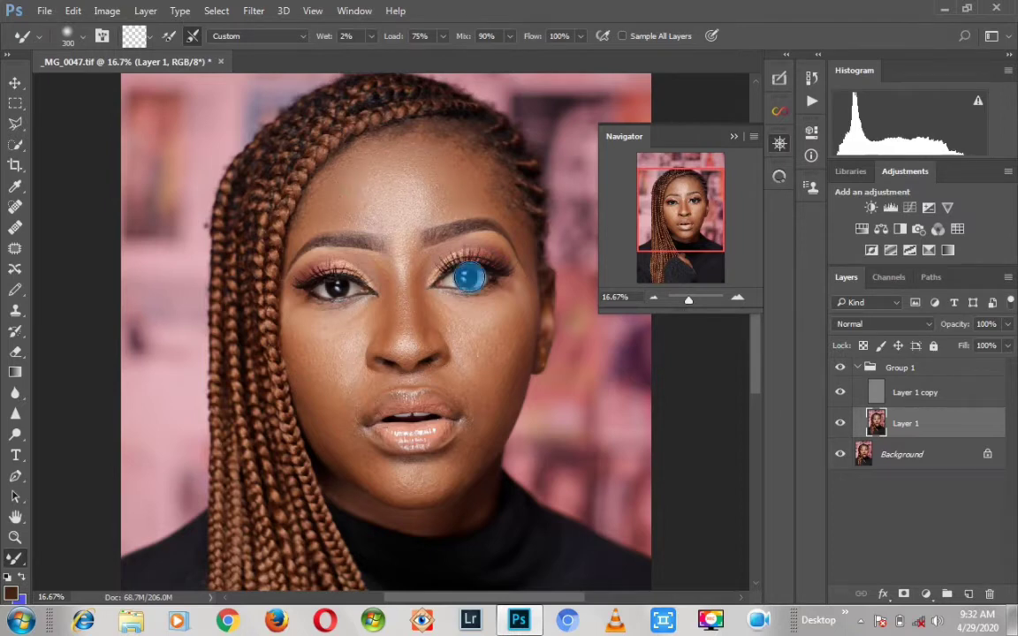
# - Blend the temple and outer cheek on the image-right side of the face with the Mixer Brush at size 250
pyautogui.press('[')
pyautogui.press('[')
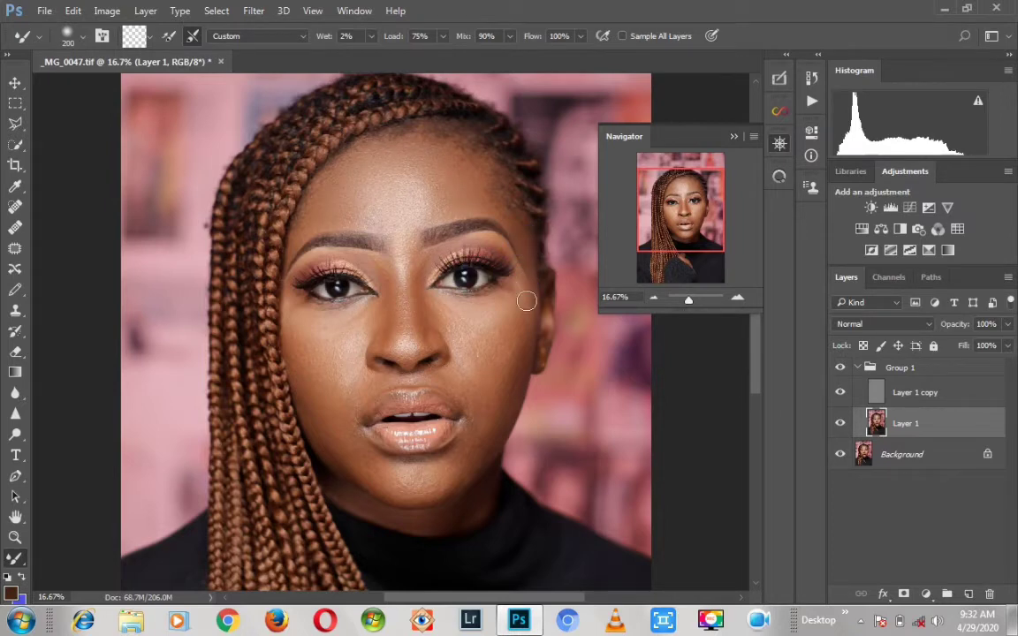
pyautogui.rightClick(521, 299)
pyautogui.press(']')
pyautogui.moveTo(514, 295); pyautogui.dragTo(512, 354)
pyautogui.moveTo(523, 300)
pyautogui.mouseDown()
pyautogui.moveTo(525, 290)
pyautogui.moveTo(524, 321)
pyautogui.moveTo(520, 285)
pyautogui.mouseUp()
# - Reduce the Mixer Brush size to 175 for finer facial areas
pyautogui.press('[')
pyautogui.press('[')
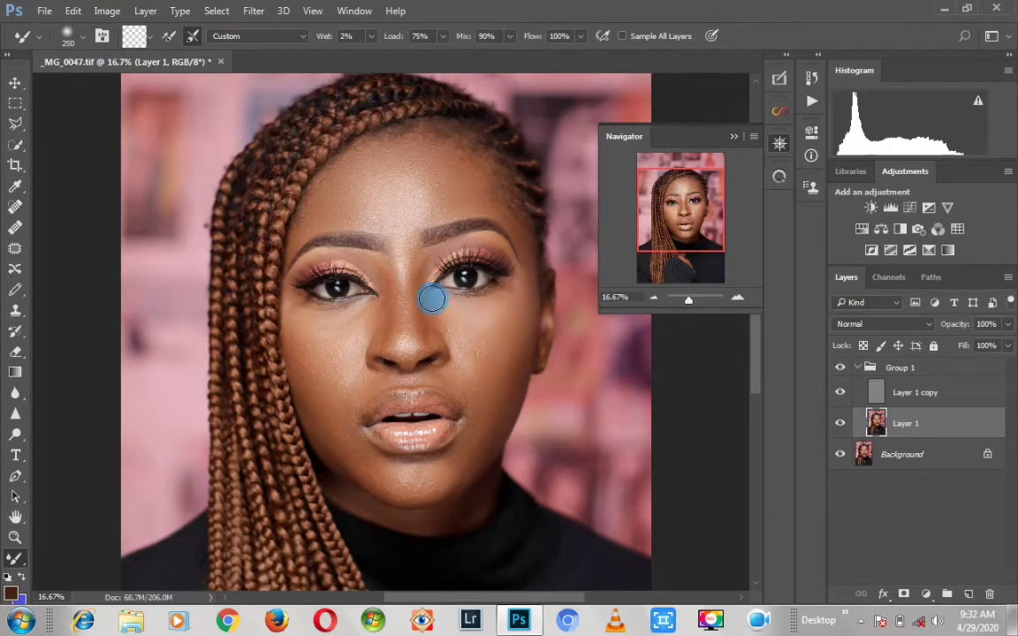
pyautogui.press('[')
pyautogui.press('[')
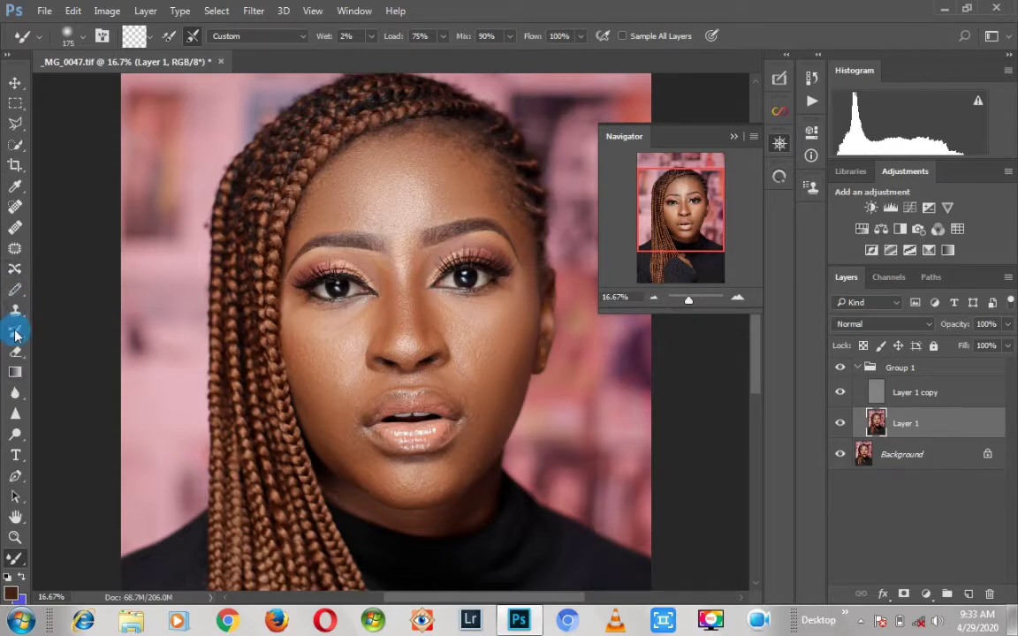
# - Mark the image-right cheek area with a dark Brush stroke at size 90, and undo the stroke
pyautogui.click(20, 289)
pyautogui.click(80, 289)
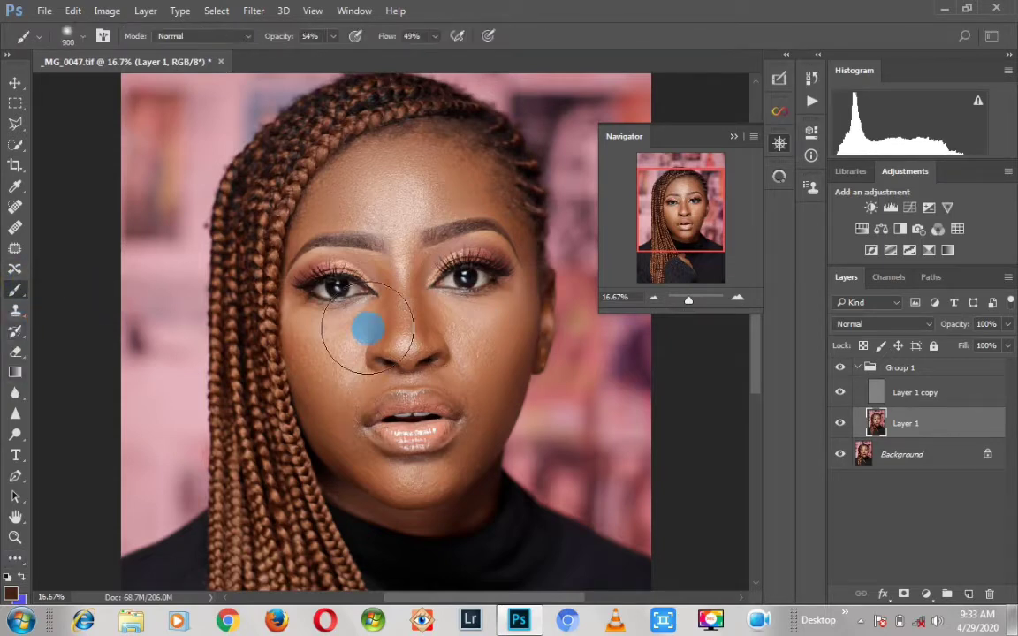
pyautogui.press('[')
pyautogui.press('[')
pyautogui.press('[')
pyautogui.press('[')
pyautogui.press('[')
pyautogui.press('[')
pyautogui.press('[')
pyautogui.press('[')
pyautogui.press('[')
pyautogui.press('[')
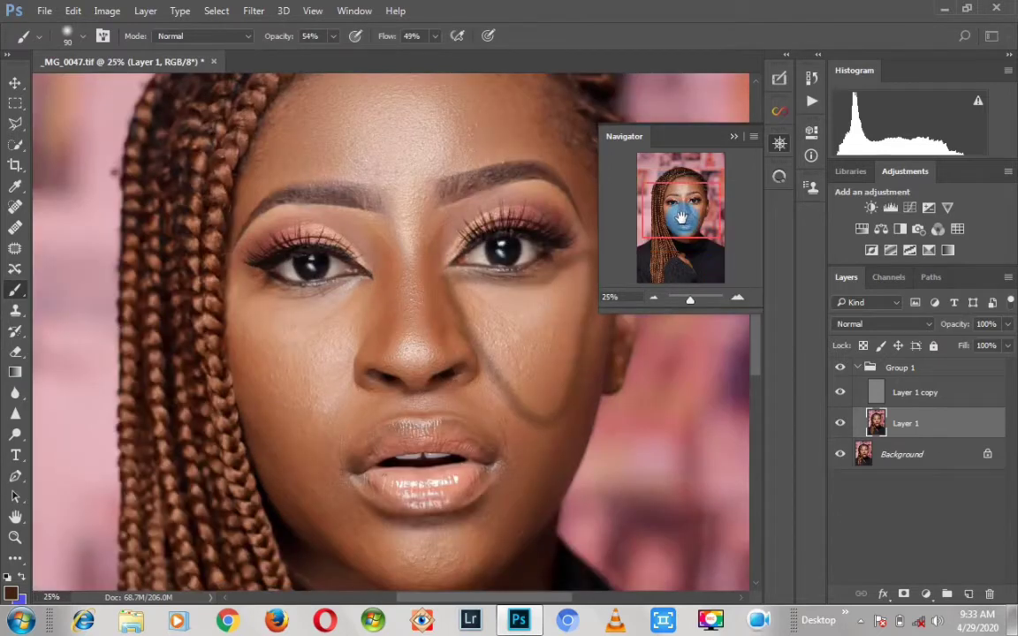
pyautogui.moveTo(681, 218); pyautogui.dragTo(688, 215)
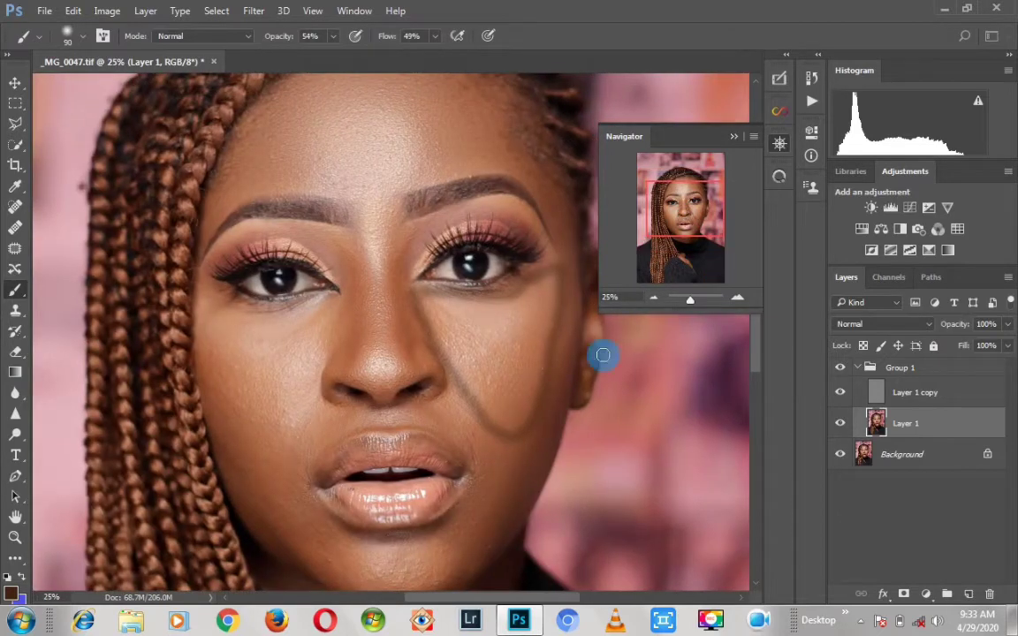
pyautogui.hotkey('ctrl', 'z')
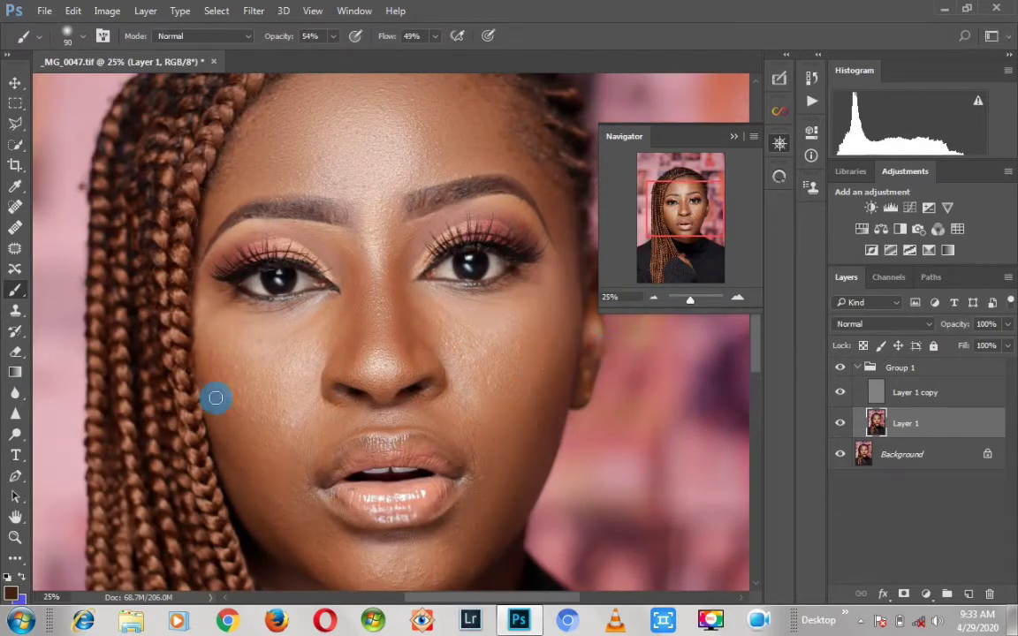
# - Switch back to the Mixer Brush and blend the image-right cheek and under-eye area at about size 200, finishing with size 175
pyautogui.click(18, 560)
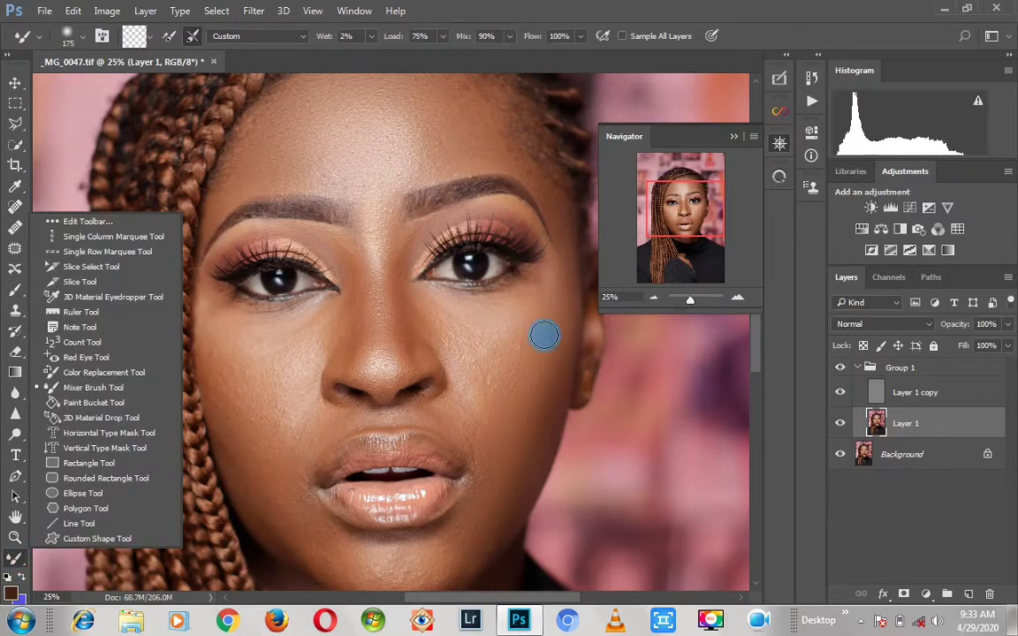
pyautogui.click(694, 145)
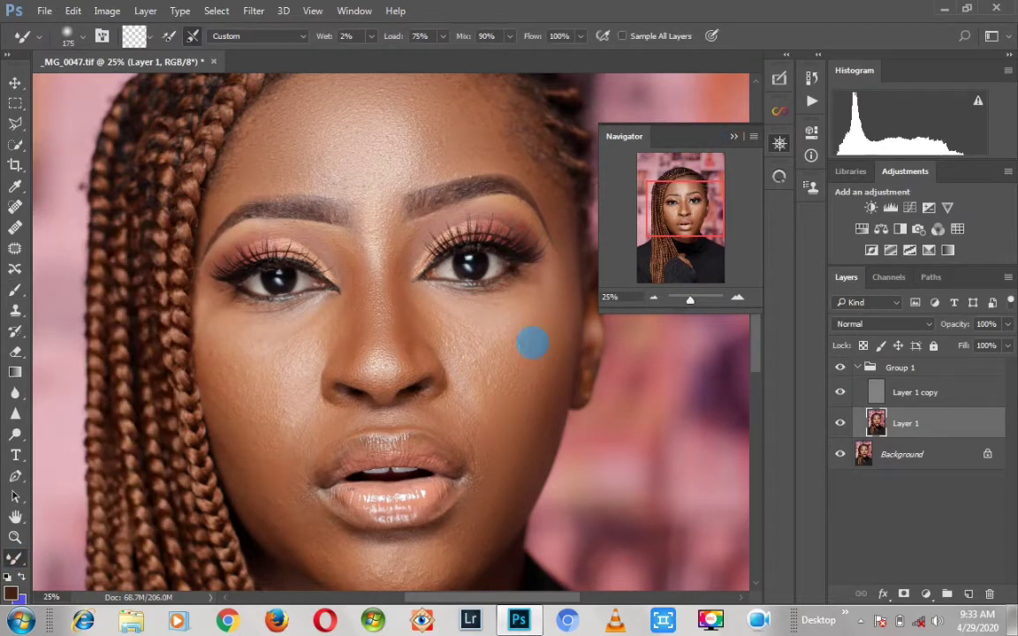
pyautogui.press(']')
pyautogui.press(']')
pyautogui.moveTo(469, 367); pyautogui.dragTo(472, 389)
pyautogui.press('[')
pyautogui.moveTo(439, 305); pyautogui.dragTo(482, 306)
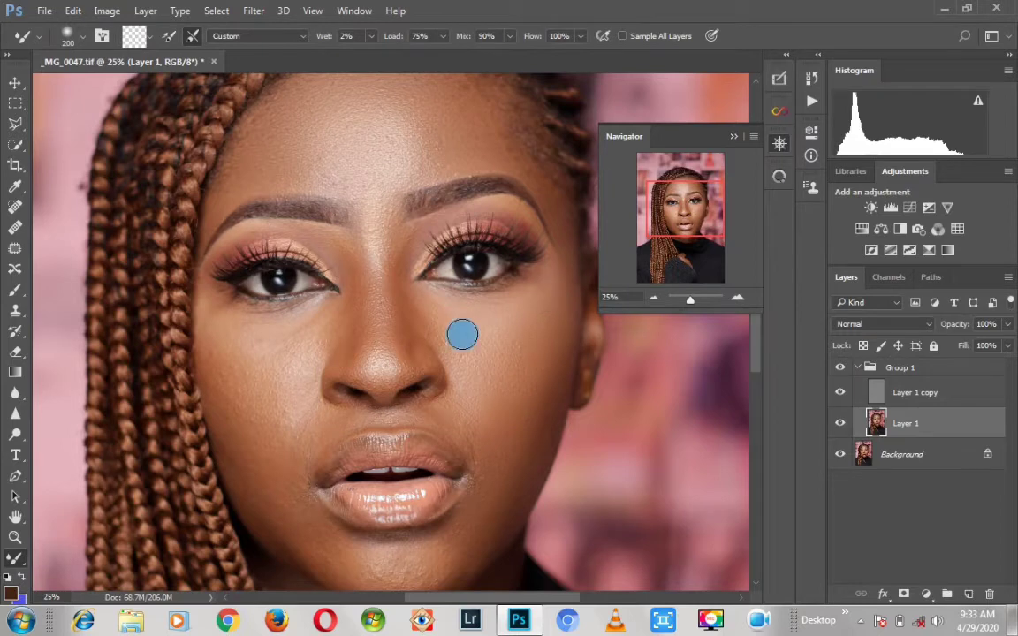
pyautogui.press('[')
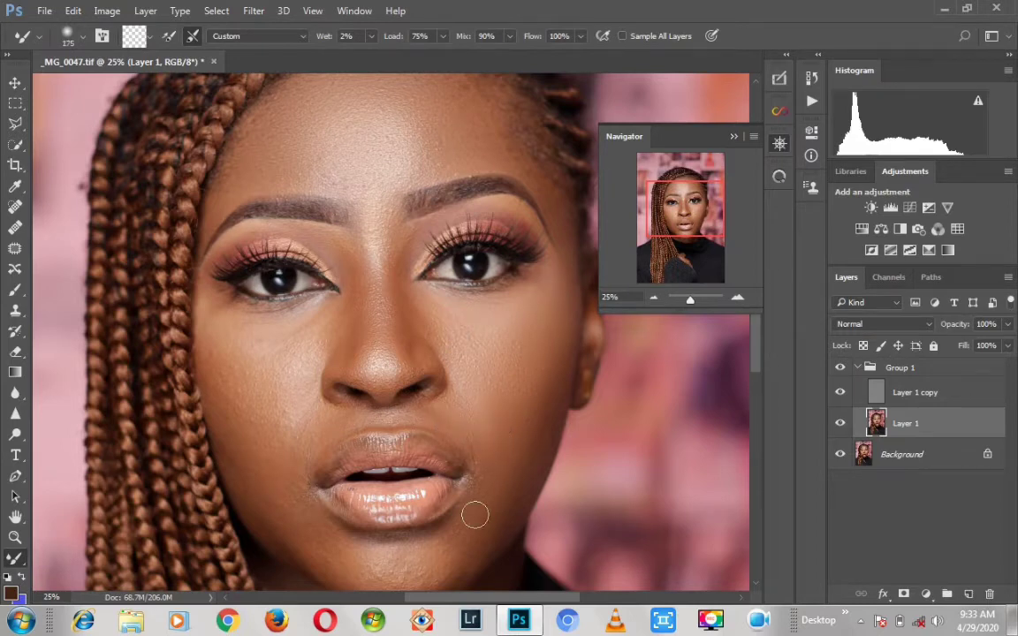
# - Blend the image-left cheek from under the eye down to the jawline, enlarging the Mixer Brush up to size 300
pyautogui.moveTo(682, 208); pyautogui.dragTo(676, 225)
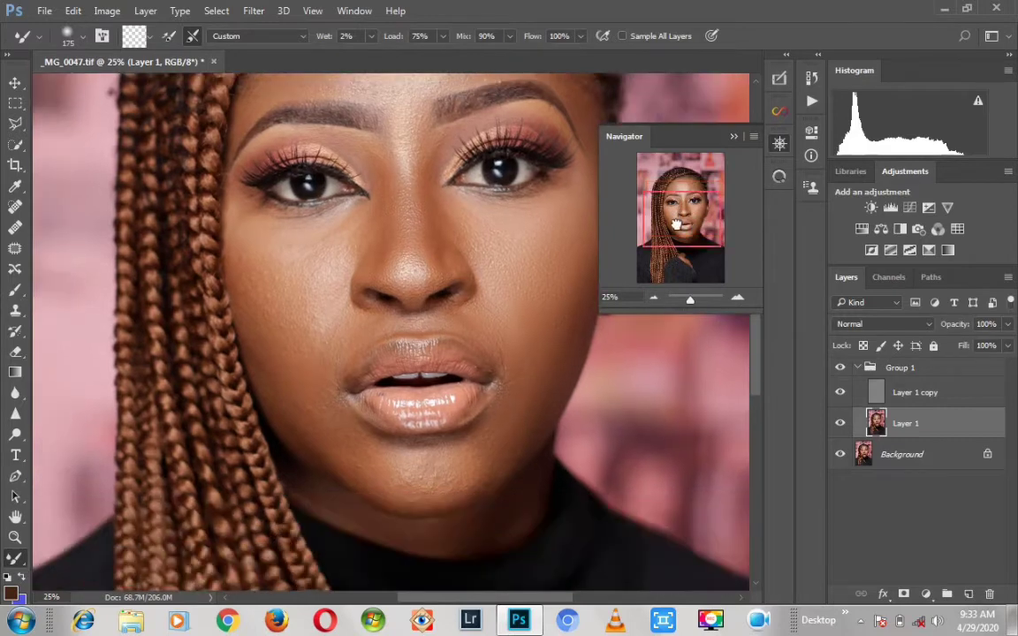
pyautogui.moveTo(256, 226)
pyautogui.mouseDown()
pyautogui.moveTo(270, 238)
pyautogui.moveTo(228, 240)
pyautogui.moveTo(237, 219)
pyautogui.moveTo(239, 238)
pyautogui.mouseUp()
pyautogui.press(']')
pyautogui.press(']')
pyautogui.moveTo(235, 284); pyautogui.dragTo(258, 305)
pyautogui.rightClick(371, 480)
pyautogui.moveTo(265, 304)
pyautogui.mouseDown()
pyautogui.moveTo(224, 264)
pyautogui.moveTo(249, 296)
pyautogui.mouseUp()
pyautogui.moveTo(243, 349); pyautogui.dragTo(297, 427)
pyautogui.click(334, 466)
pyautogui.moveTo(278, 274); pyautogui.dragTo(263, 263)
pyautogui.press(']')
pyautogui.moveTo(237, 206); pyautogui.dragTo(336, 226)
pyautogui.moveTo(281, 252)
pyautogui.mouseDown()
pyautogui.moveTo(323, 265)
pyautogui.moveTo(314, 277)
pyautogui.moveTo(318, 258)
pyautogui.moveTo(307, 261)
pyautogui.moveTo(324, 254)
pyautogui.moveTo(332, 277)
pyautogui.moveTo(319, 318)
pyautogui.mouseUp()
pyautogui.rightClick(328, 229)
pyautogui.moveTo(311, 272); pyautogui.dragTo(276, 300)
pyautogui.moveTo(306, 338); pyautogui.dragTo(315, 357)
pyautogui.moveTo(262, 309); pyautogui.dragTo(252, 306)
pyautogui.click(294, 365)
pyautogui.moveTo(239, 234); pyautogui.dragTo(320, 426)
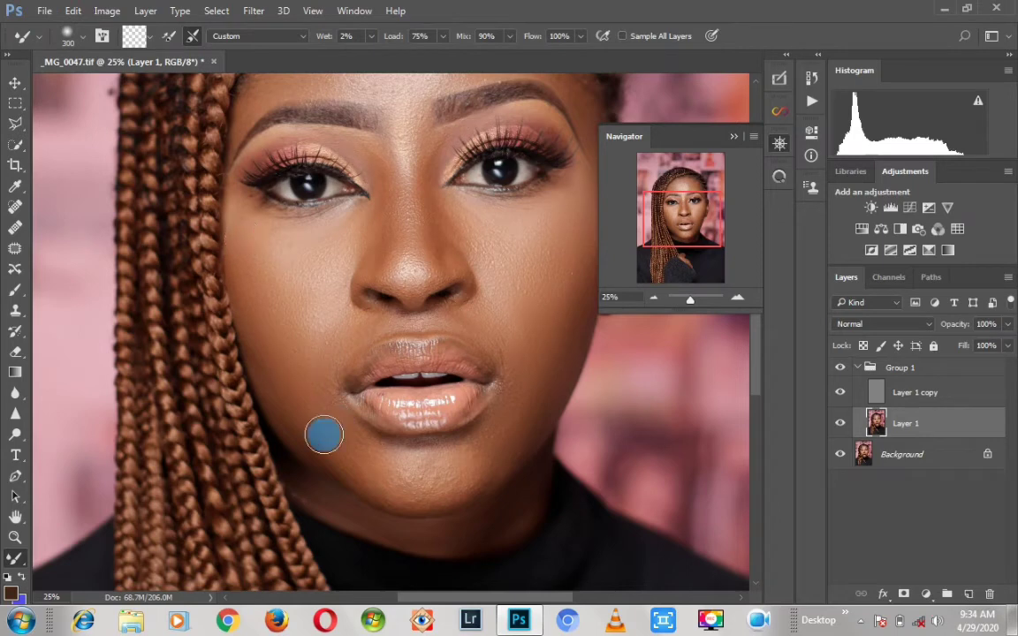
# - Blend the chin and the skin below the lower lip, reducing the Mixer Brush to size 200
pyautogui.moveTo(369, 472); pyautogui.dragTo(497, 445)
pyautogui.press(']')
pyautogui.press('[')
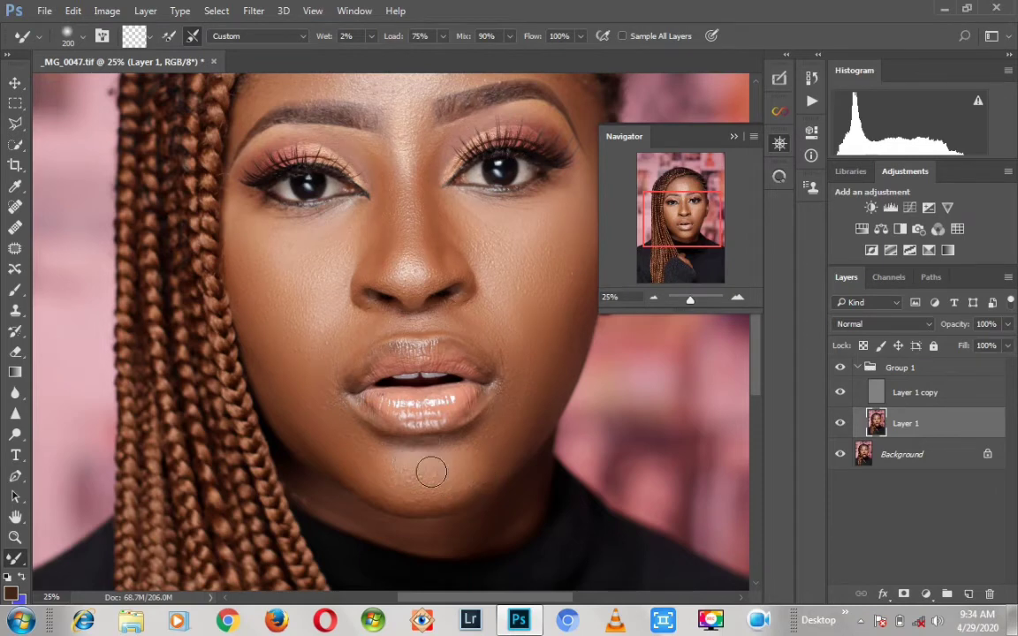
pyautogui.moveTo(439, 480); pyautogui.dragTo(395, 433)
pyautogui.moveTo(411, 497)
pyautogui.mouseDown()
pyautogui.moveTo(368, 461)
pyautogui.moveTo(498, 449)
pyautogui.mouseUp()
pyautogui.moveTo(457, 478); pyautogui.dragTo(436, 479)
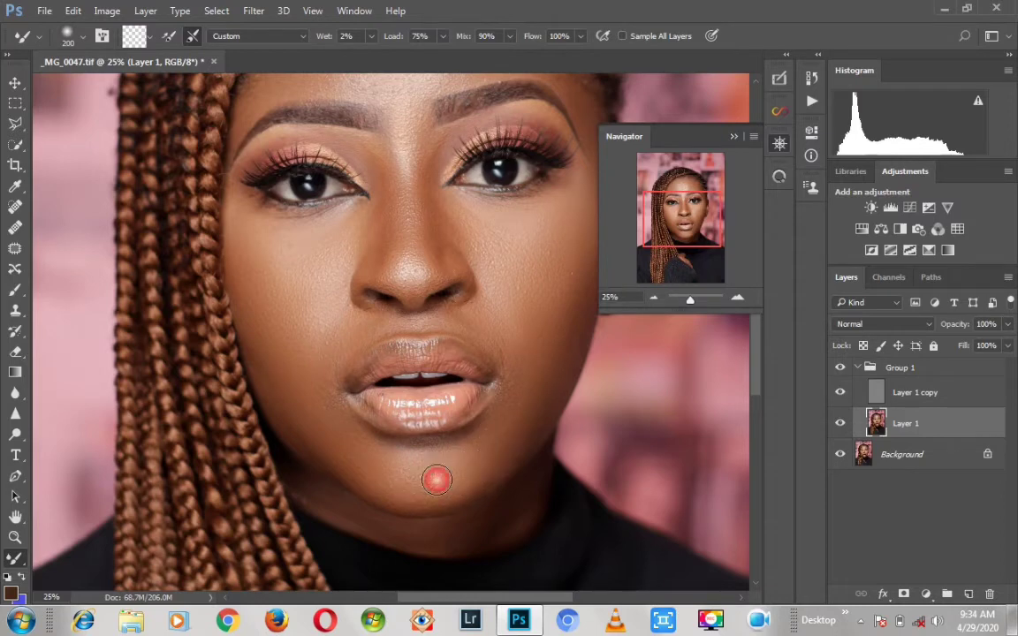
# - Blend the skin above the upper lip and beside the image-right nostril, reducing the Mixer Brush to 175 and 150
pyautogui.moveTo(480, 312); pyautogui.dragTo(489, 336)
pyautogui.press('[')
pyautogui.press('[')
pyautogui.press('[')
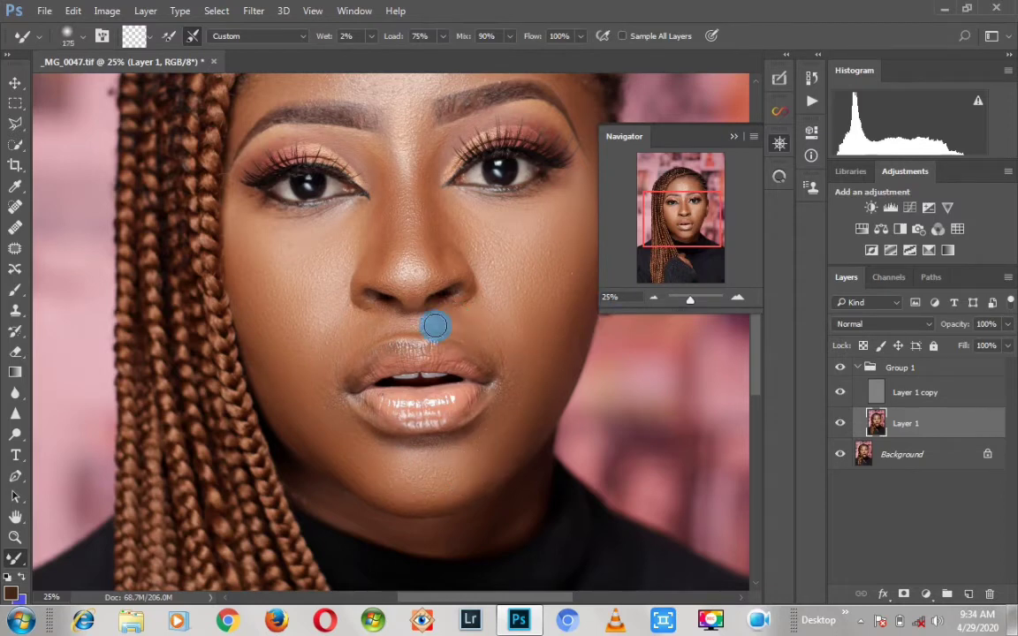
pyautogui.moveTo(397, 317)
pyautogui.mouseDown()
pyautogui.moveTo(341, 352)
pyautogui.moveTo(366, 325)
pyautogui.moveTo(359, 337)
pyautogui.mouseUp()
pyautogui.press('[')
pyautogui.moveTo(456, 328); pyautogui.dragTo(470, 332)
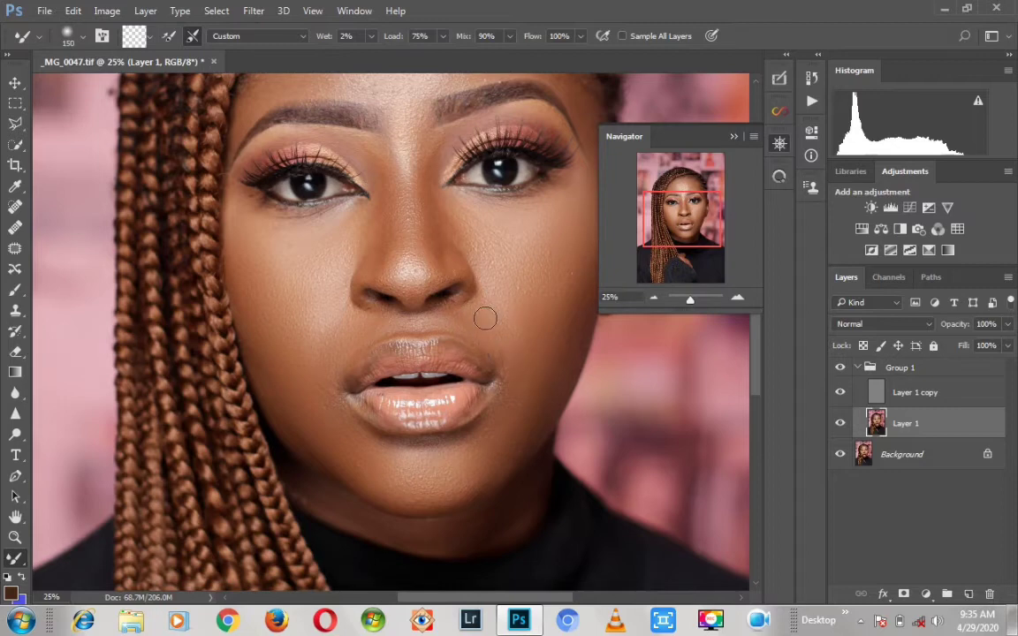
pyautogui.moveTo(508, 307); pyautogui.dragTo(502, 343)
pyautogui.press(']')
# - Compare the whole portrait with and without Group 1 to examine the skin smoothing
pyautogui.click(651, 300)
pyautogui.click(651, 300)
pyautogui.click(651, 299)
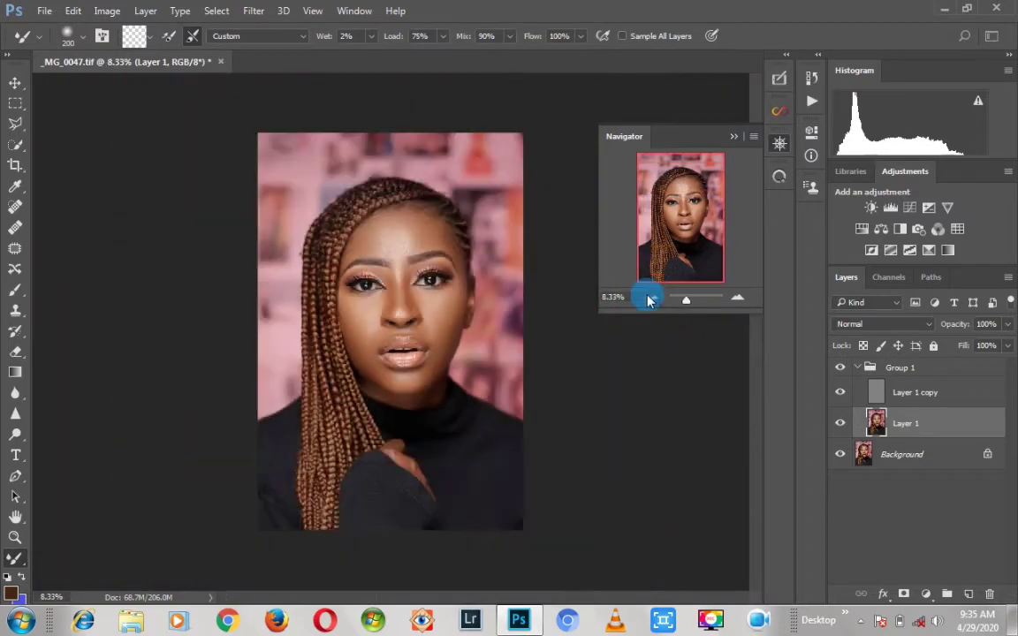
pyautogui.click(736, 298)
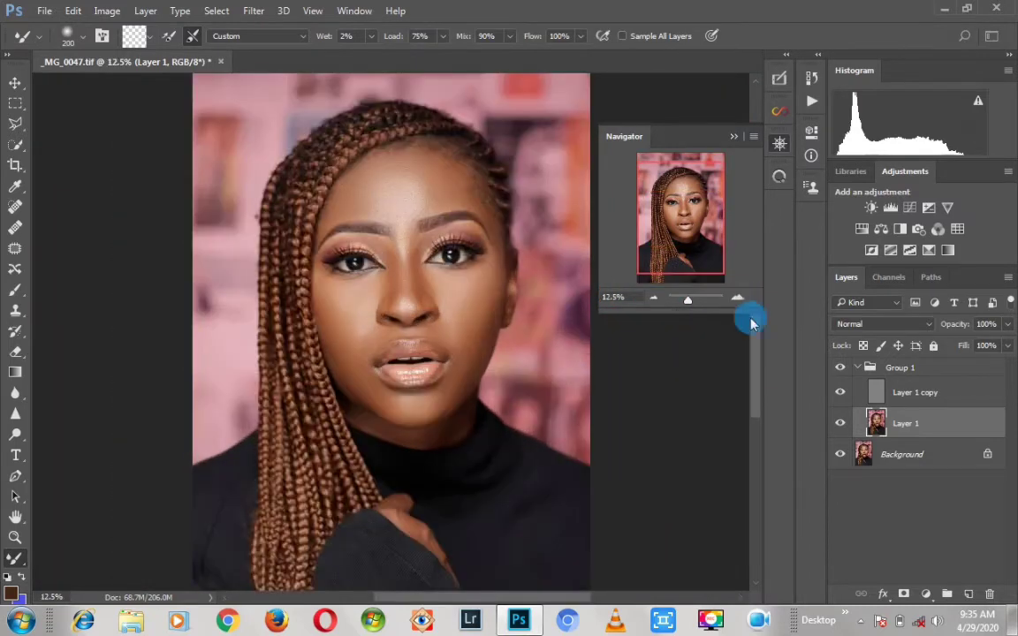
pyautogui.click(843, 366)
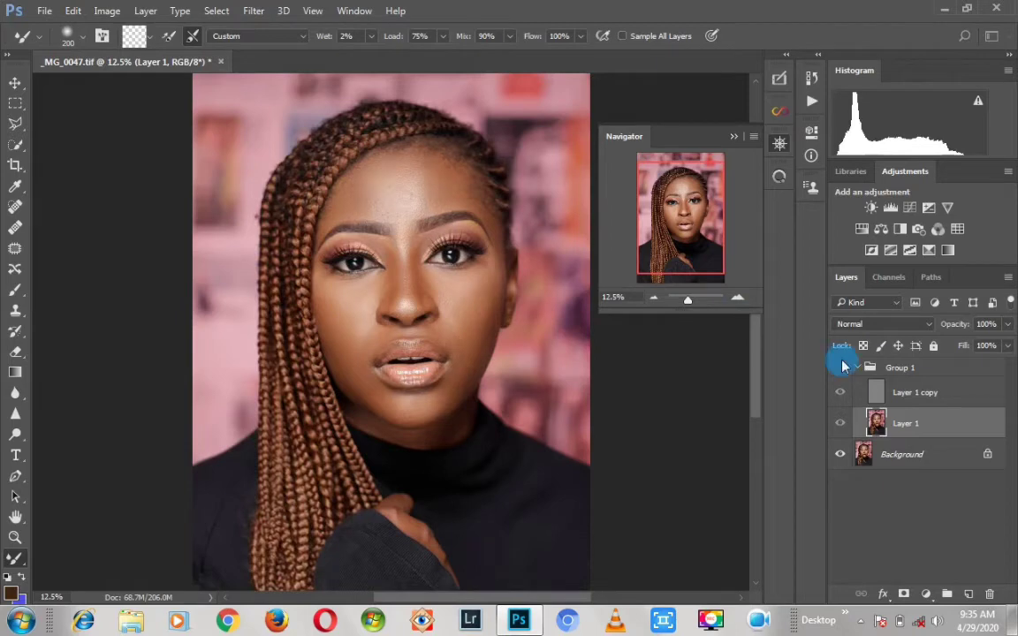
pyautogui.click(842, 365)
pyautogui.click(842, 365)
pyautogui.click(842, 366)
pyautogui.click(844, 366)
pyautogui.click(843, 364)
pyautogui.click(839, 364)
pyautogui.click(653, 300)
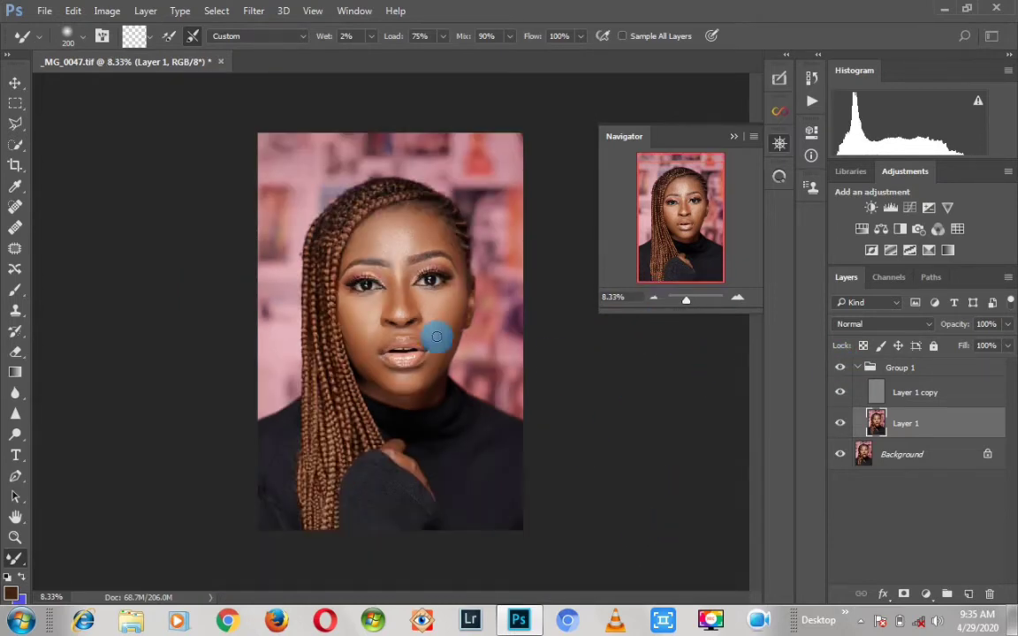
pyautogui.click(736, 298)
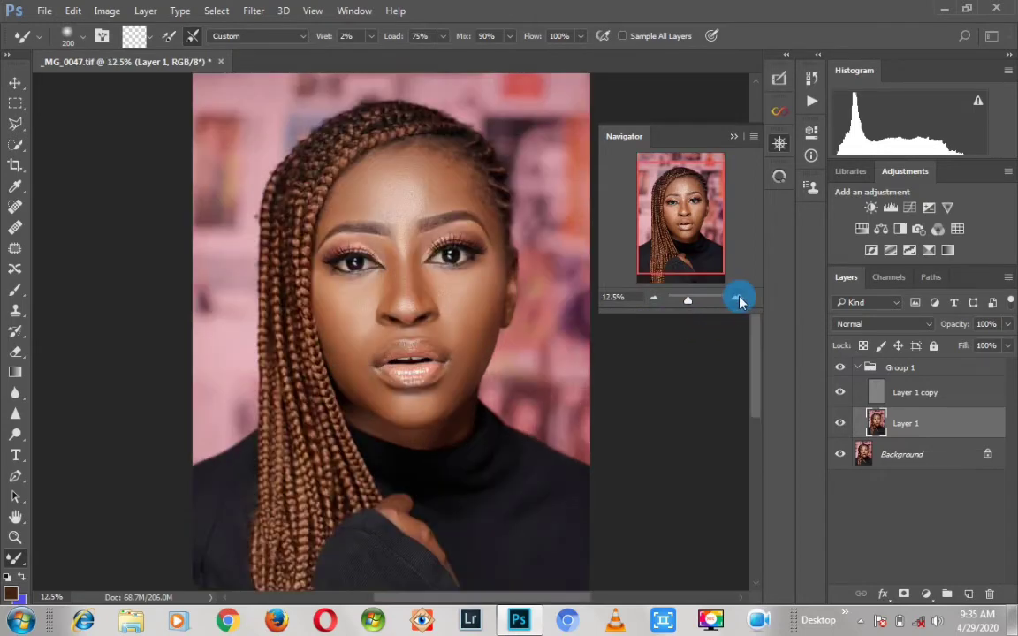
pyautogui.click(840, 368)
pyautogui.click(839, 368)
pyautogui.click(836, 368)
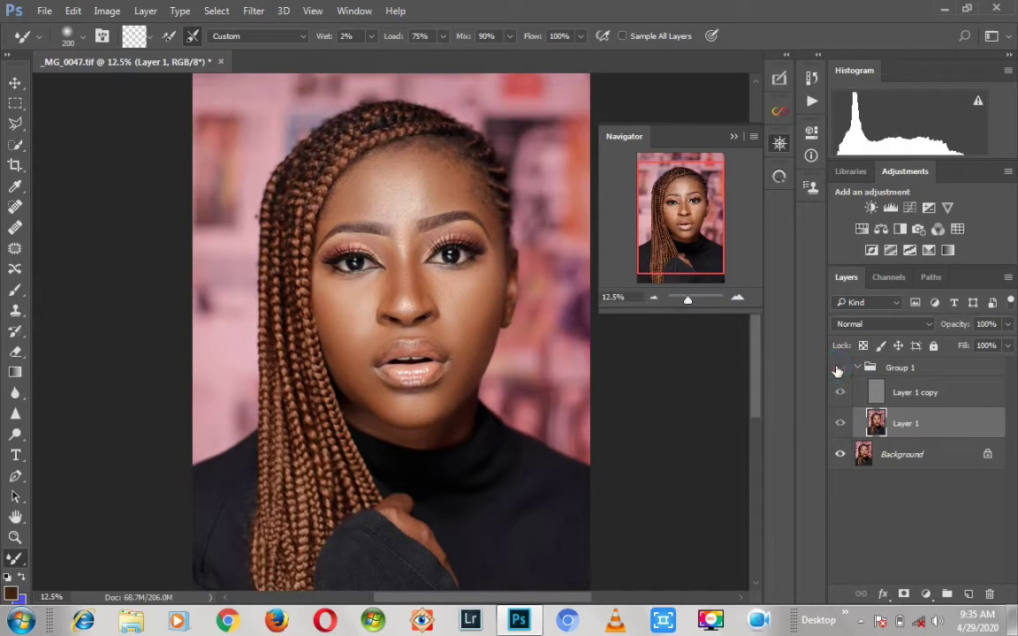
pyautogui.click(839, 368)
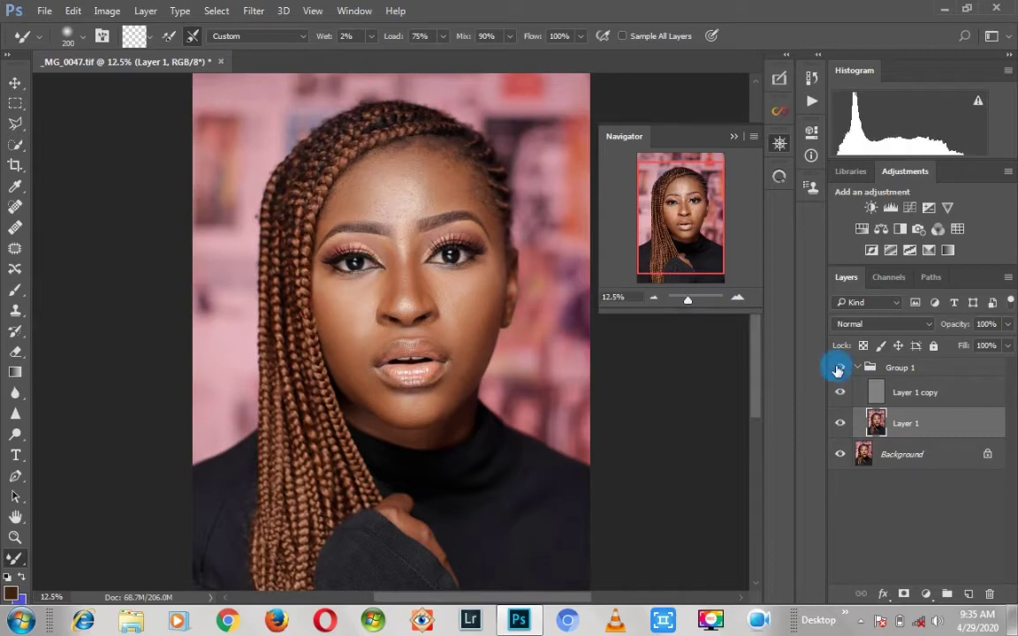
pyautogui.click(839, 370)
# - Collapse Group 1 and add a Curves adjustment layer above it with the midtones pulled down to darken the image
pyautogui.click(859, 371)
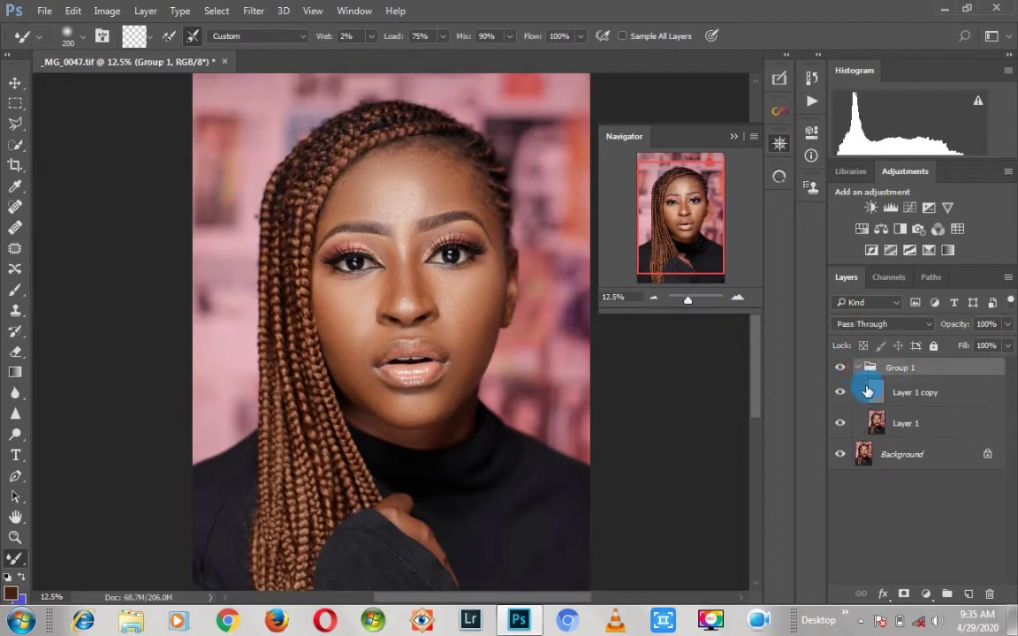
pyautogui.click(857, 369)
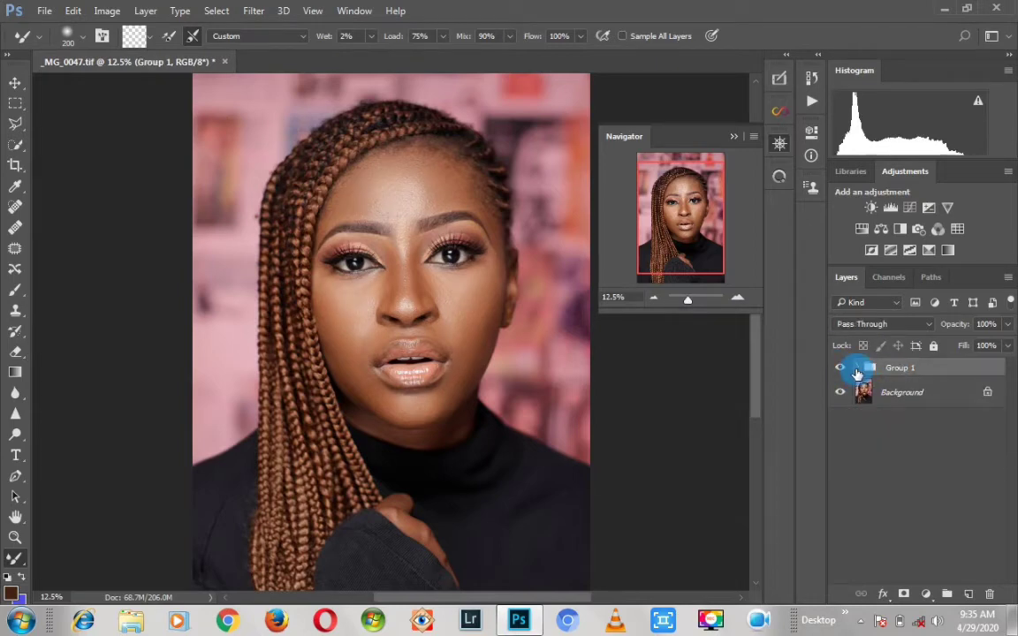
pyautogui.click(905, 212)
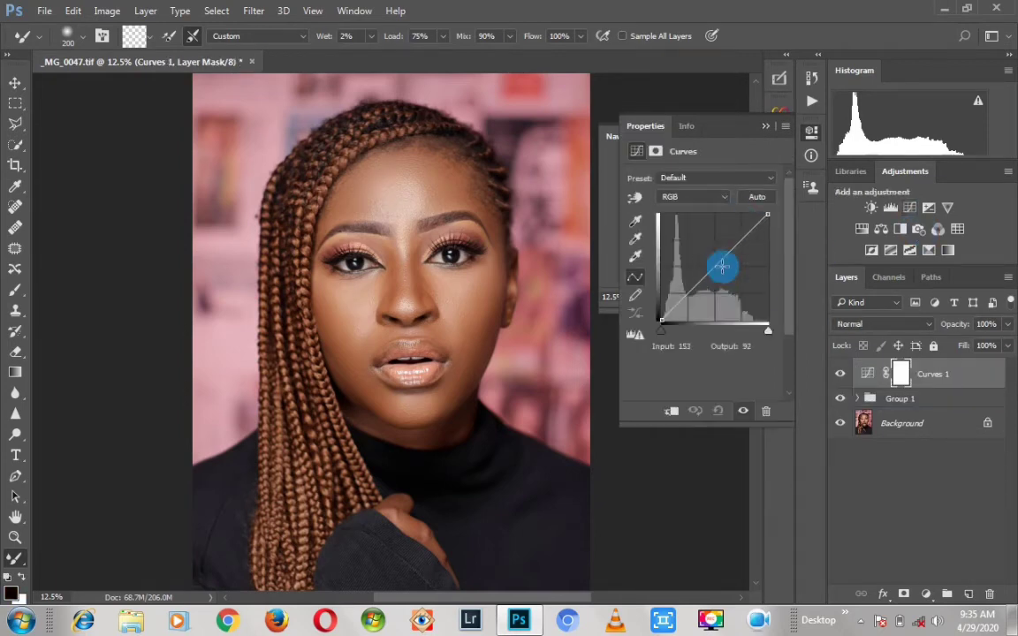
pyautogui.moveTo(721, 266); pyautogui.dragTo(722, 277)
pyautogui.click(765, 127)
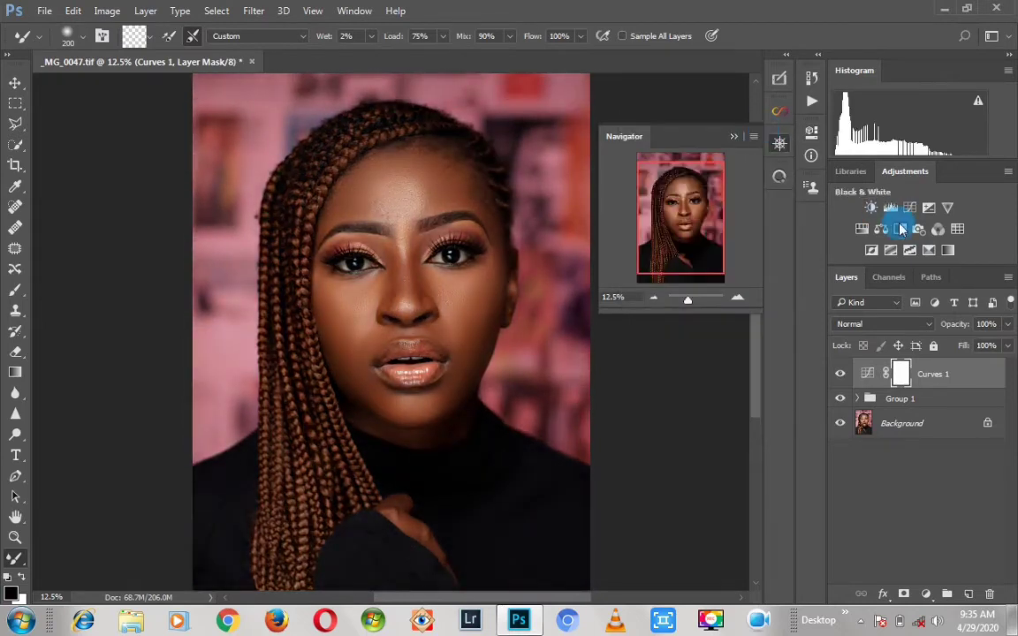
# - Invert the darkening Curves layer's mask to black and rename the layer "burn"
pyautogui.hotkey('ctrl', 'i')
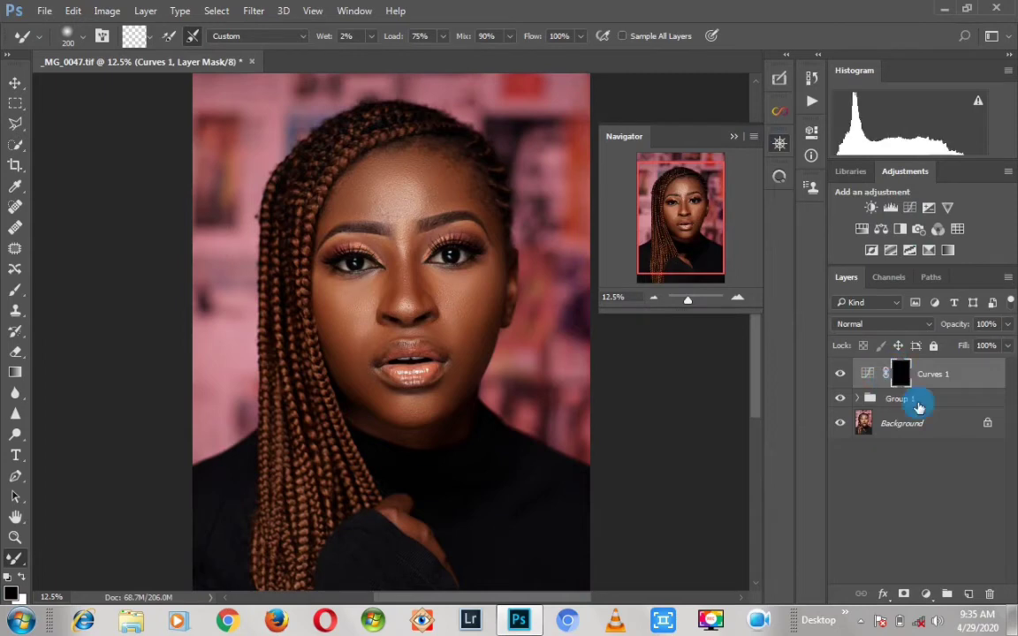
pyautogui.doubleClick(928, 375)
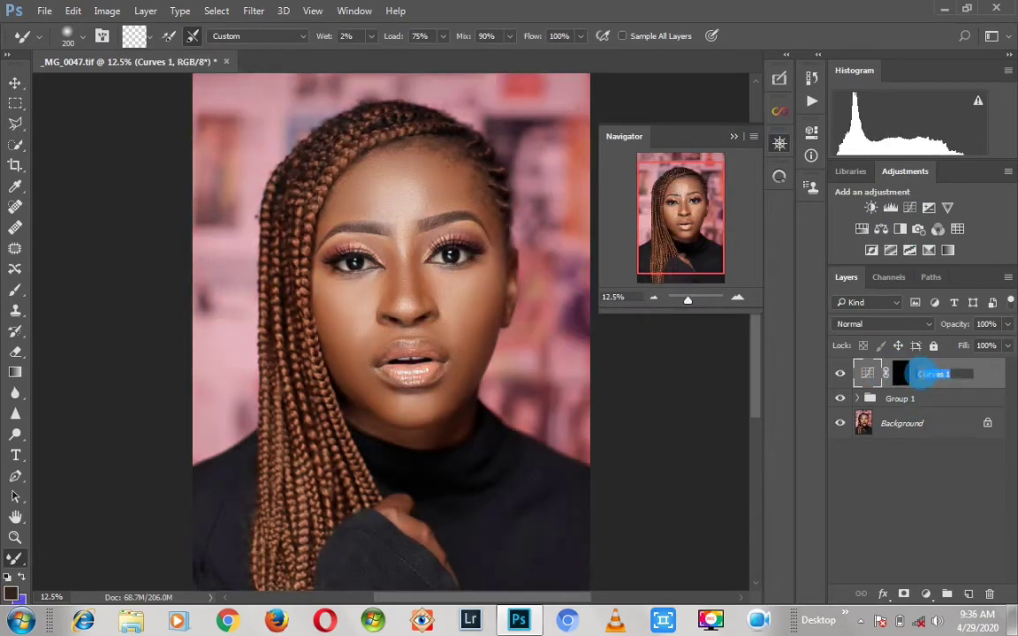
pyautogui.write('d')
pyautogui.write('urn')
pyautogui.press('Return')
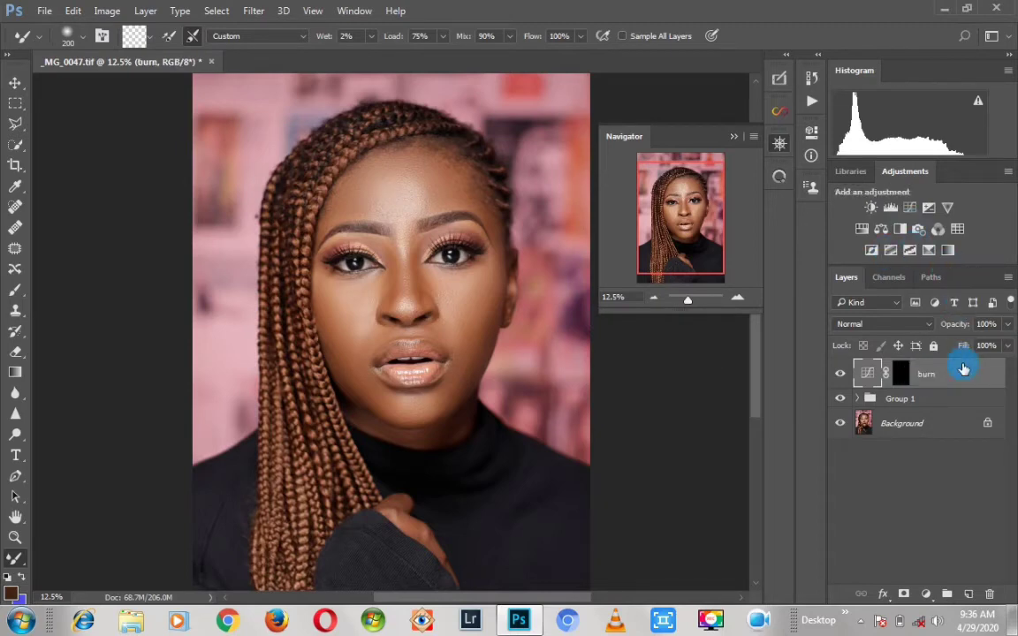
# - Add a Curves adjustment layer above burn, raising the midtones with a point at input 117, output 153
pyautogui.click(891, 208)
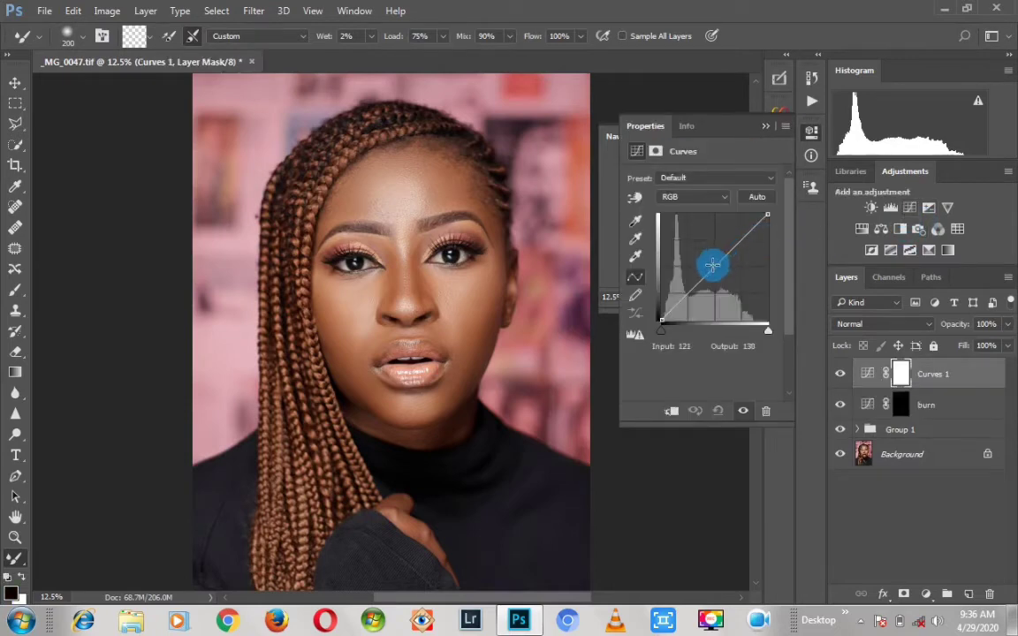
pyautogui.moveTo(713, 268); pyautogui.dragTo(710, 257)
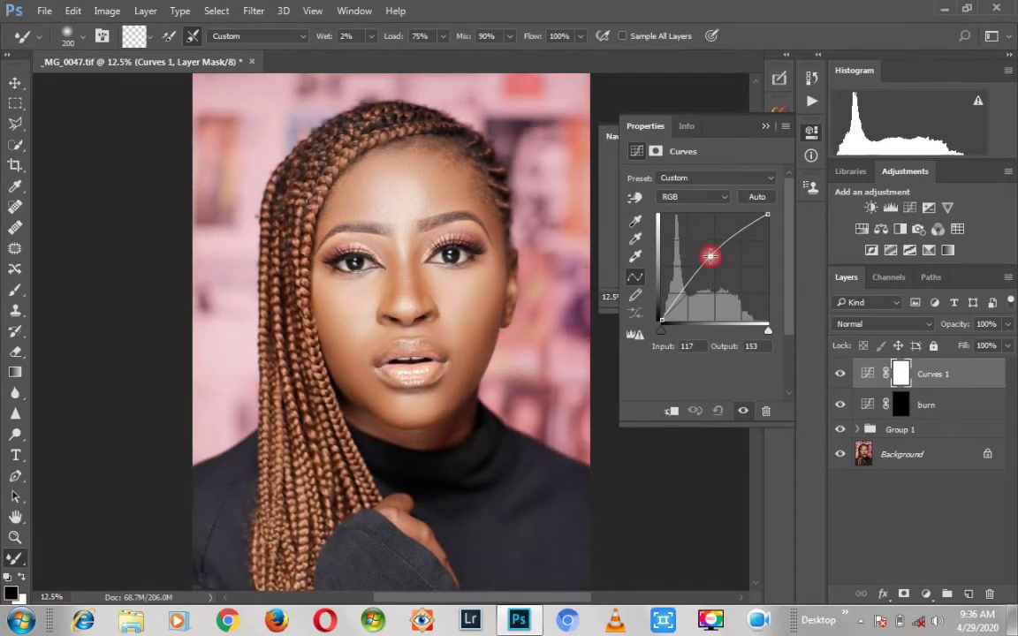
pyautogui.click(767, 126)
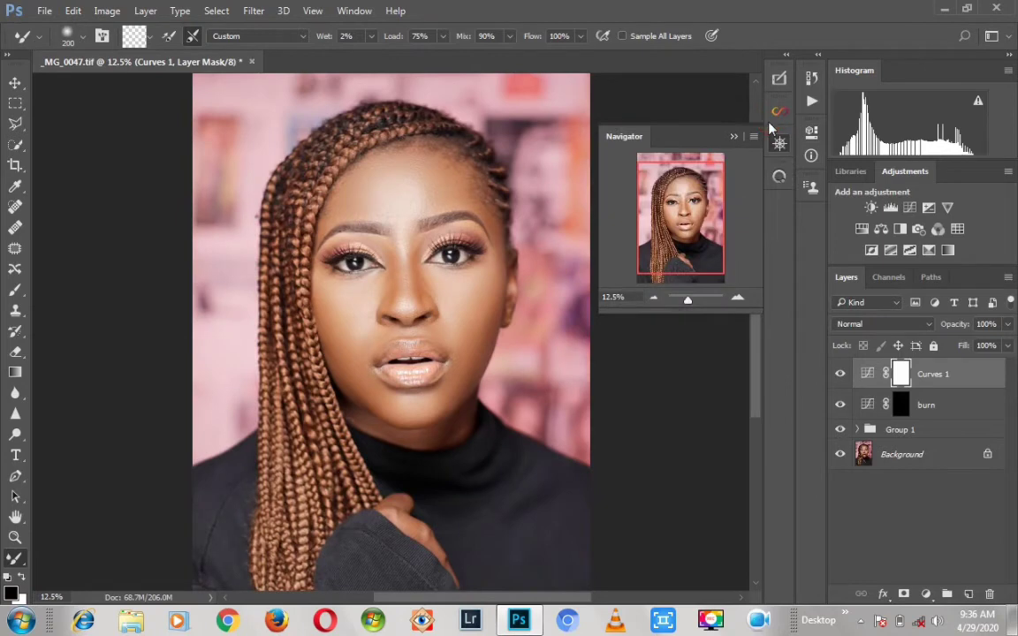
# - Rename the brightening Curves layer "dodge" and invert its mask to black
pyautogui.doubleClick(933, 375)
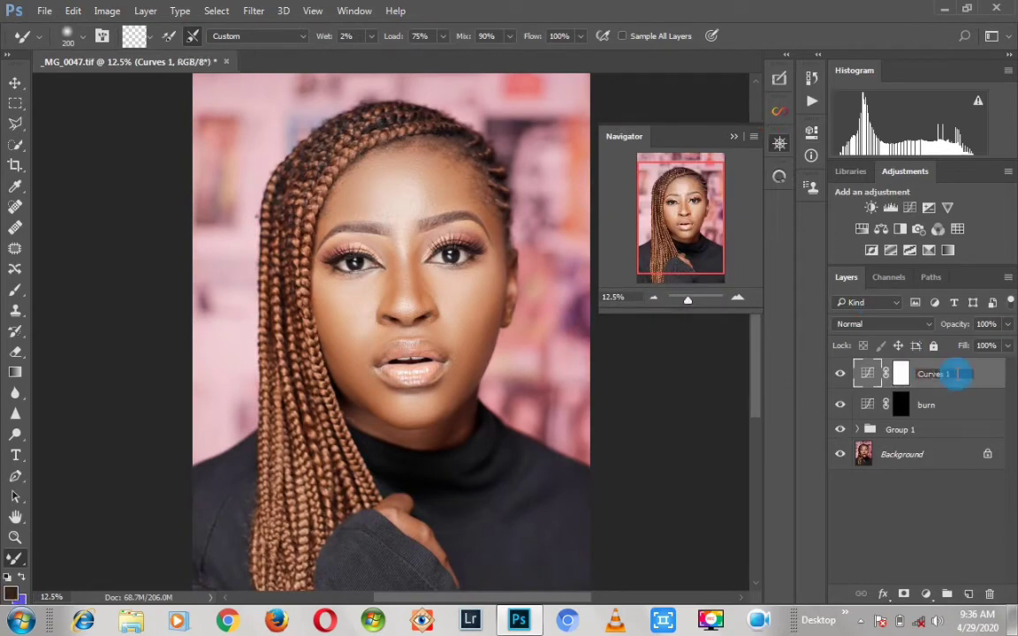
pyautogui.write('dodge')
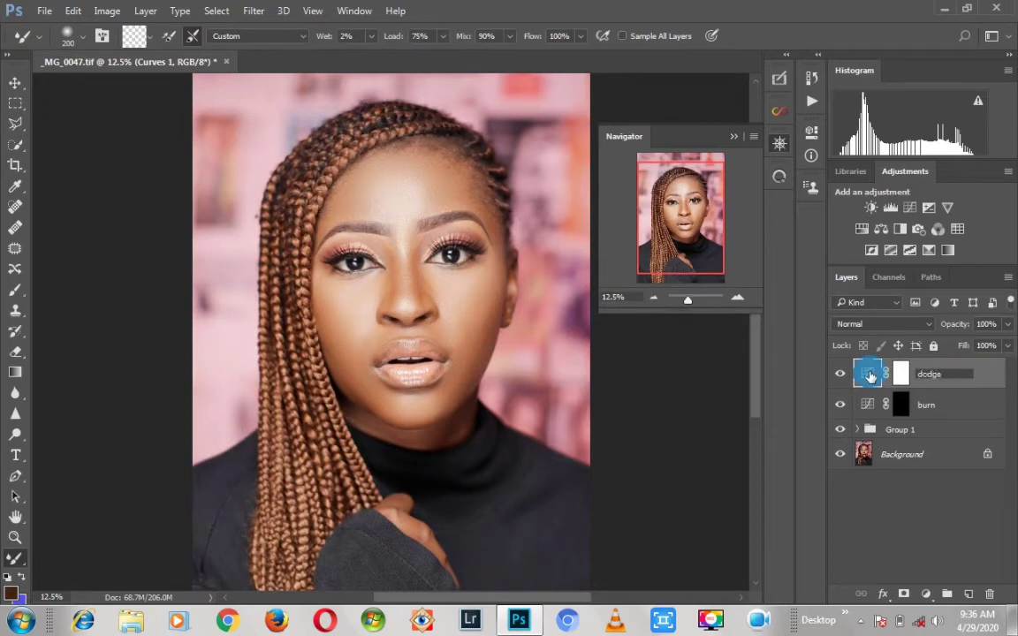
pyautogui.press('Return')
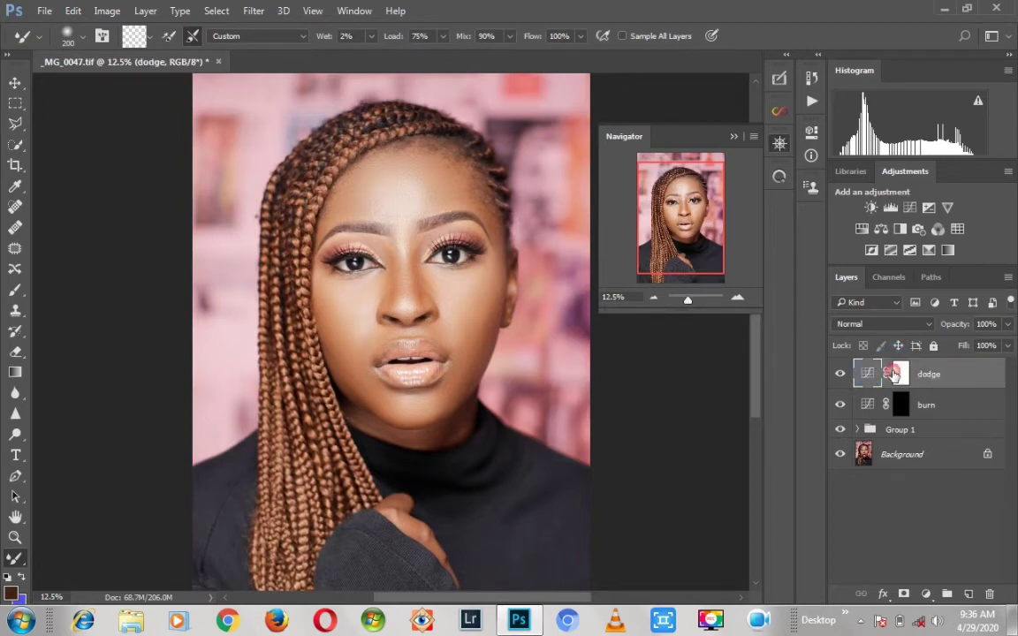
pyautogui.click(897, 375)
pyautogui.hotkey('ctrl', 'i')
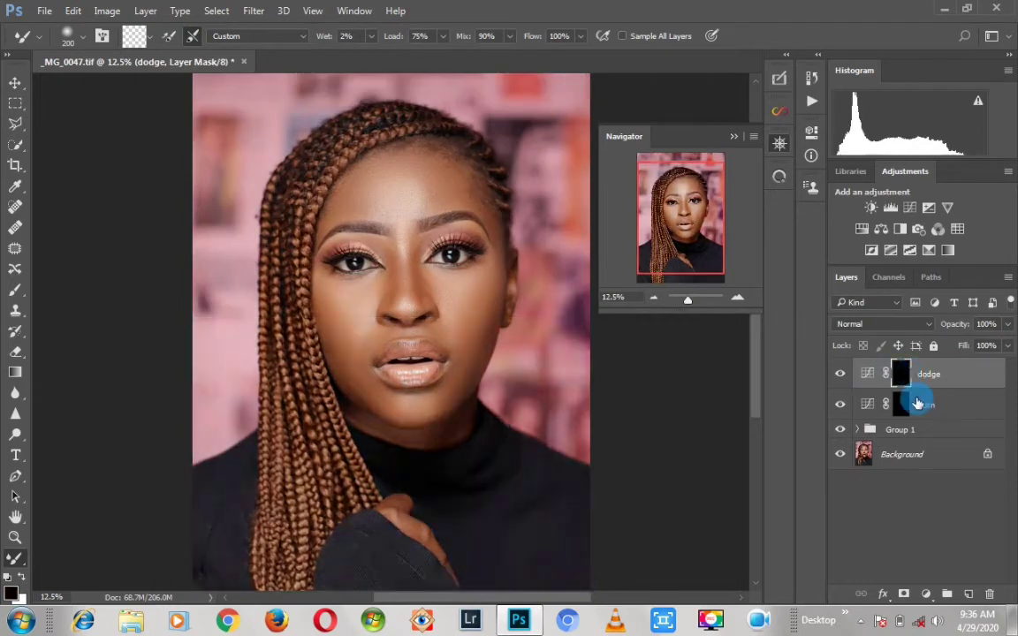
# - Group the dodge and burn Curves layers and name the group "d&b"
pyautogui.keyDown('shift'); pyautogui.click(937, 404); pyautogui.keyUp('shift')
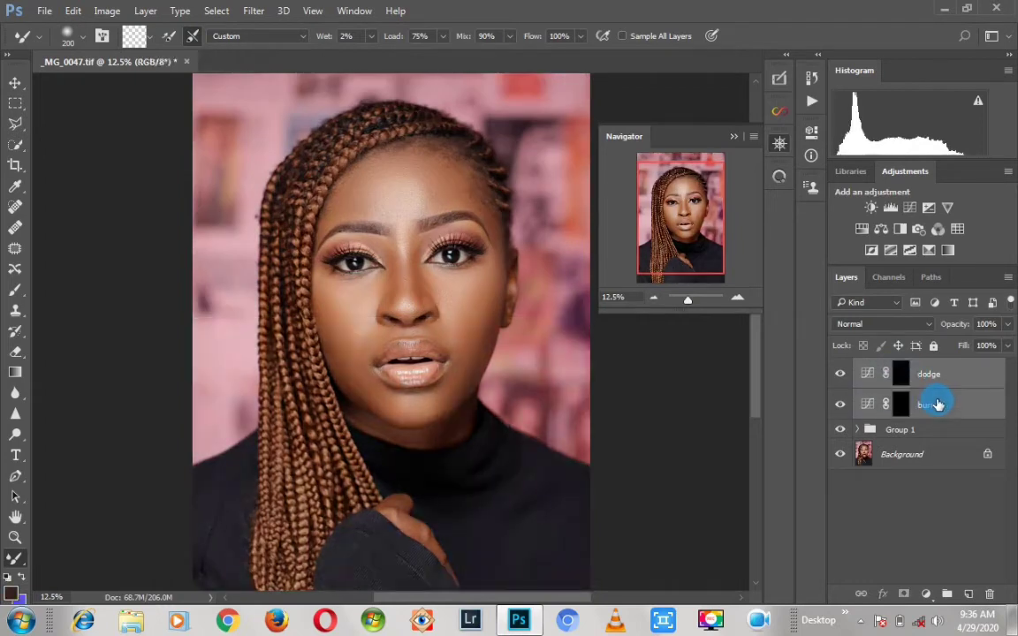
pyautogui.hotkey('ctrl', 'g')
pyautogui.doubleClick(899, 368)
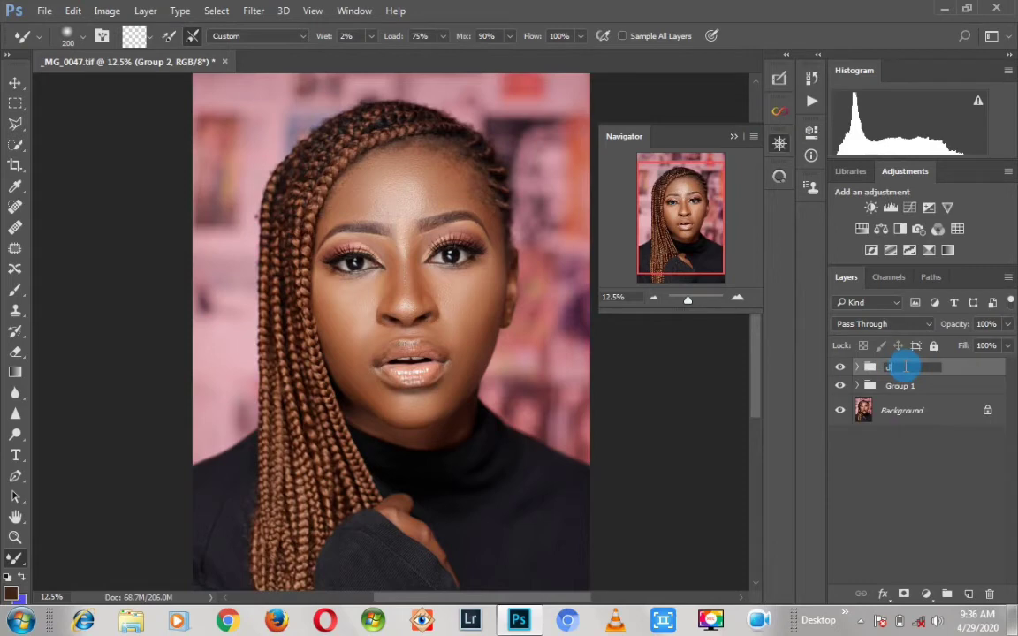
pyautogui.write('d&b')
pyautogui.press('Return')
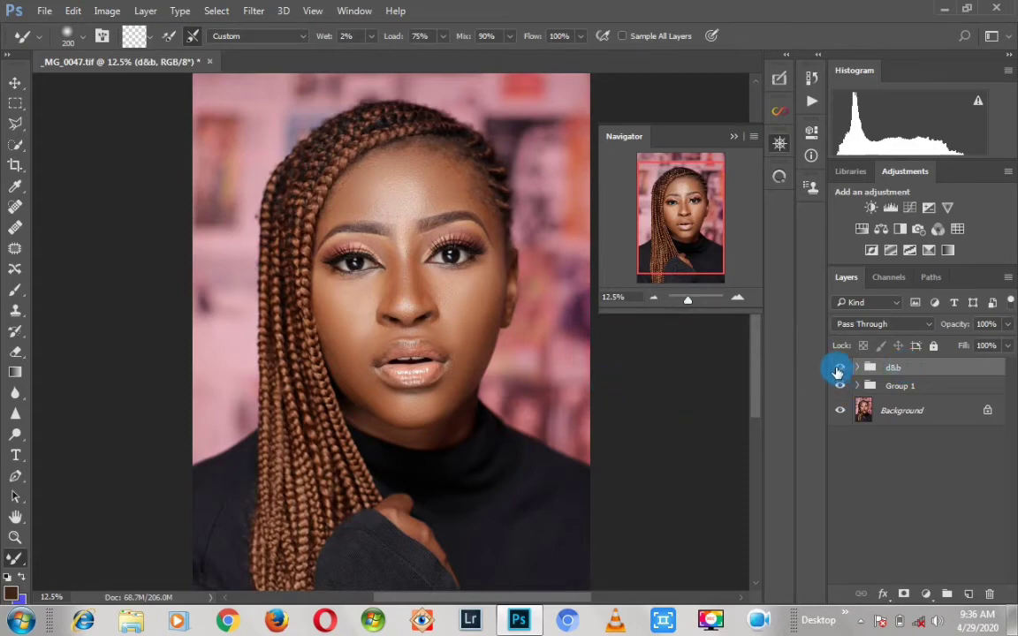
# - Hide the d&b group and merge Layer 1 copy with Layer 1 inside Group 1
pyautogui.click(838, 369)
pyautogui.click(857, 386)
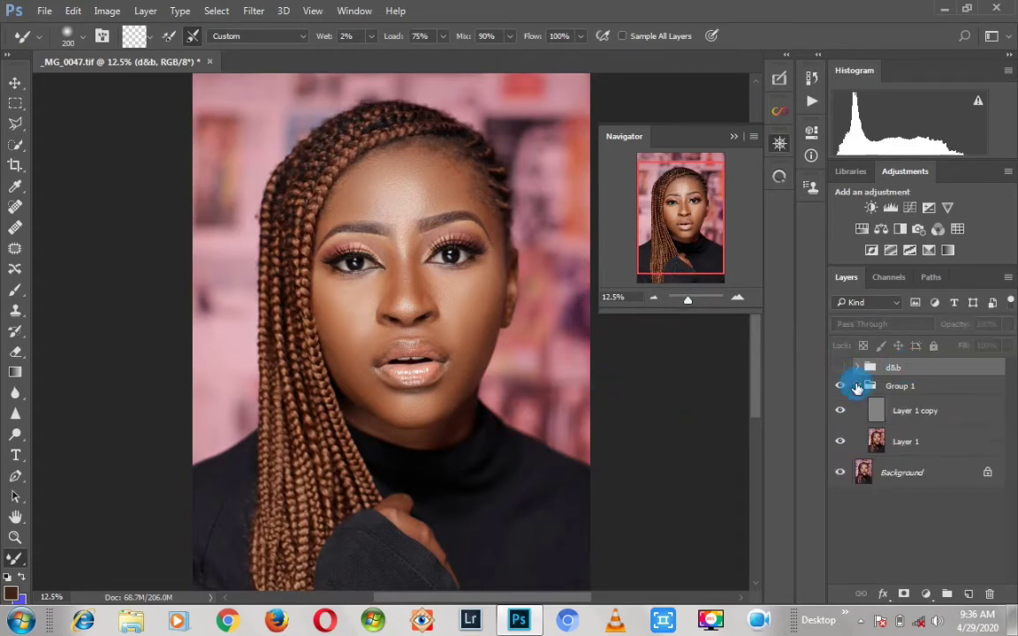
pyautogui.click(902, 413)
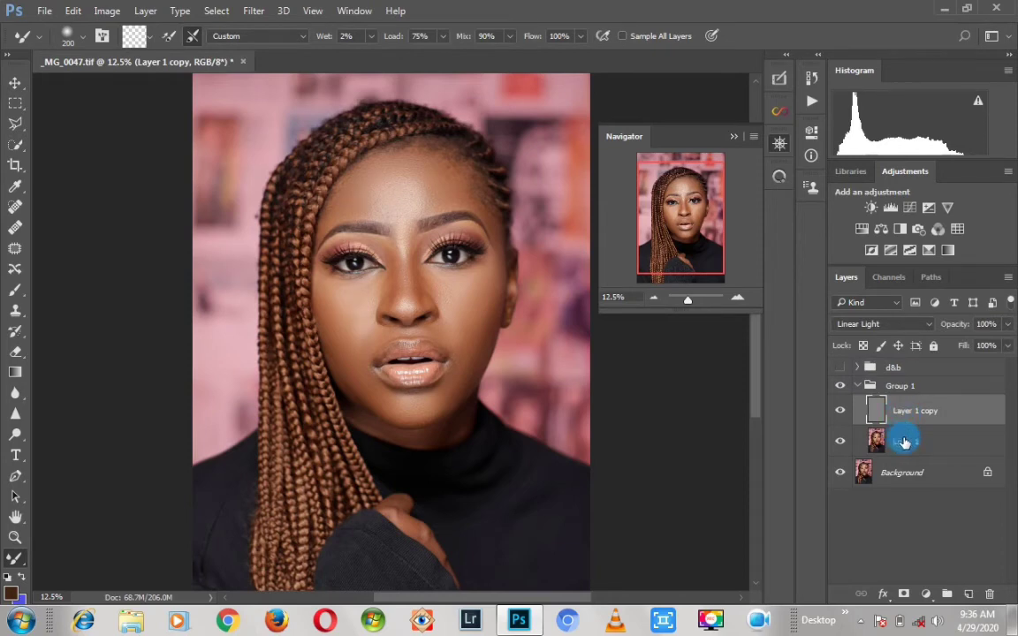
pyautogui.keyDown('shift'); pyautogui.click(903, 441); pyautogui.keyUp('shift')
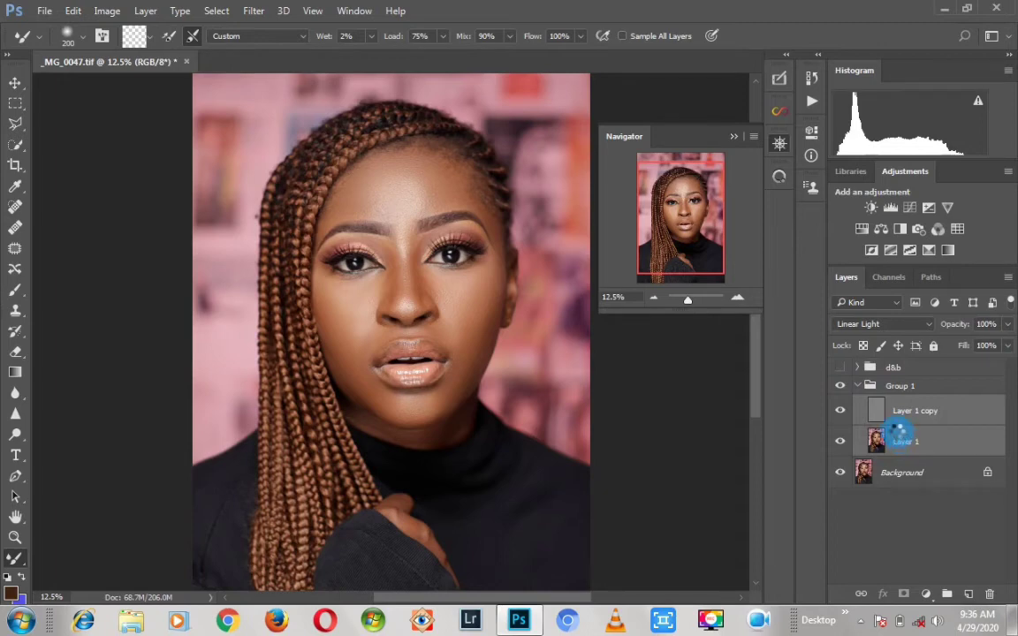
pyautogui.hotkey('ctrl', 'e')
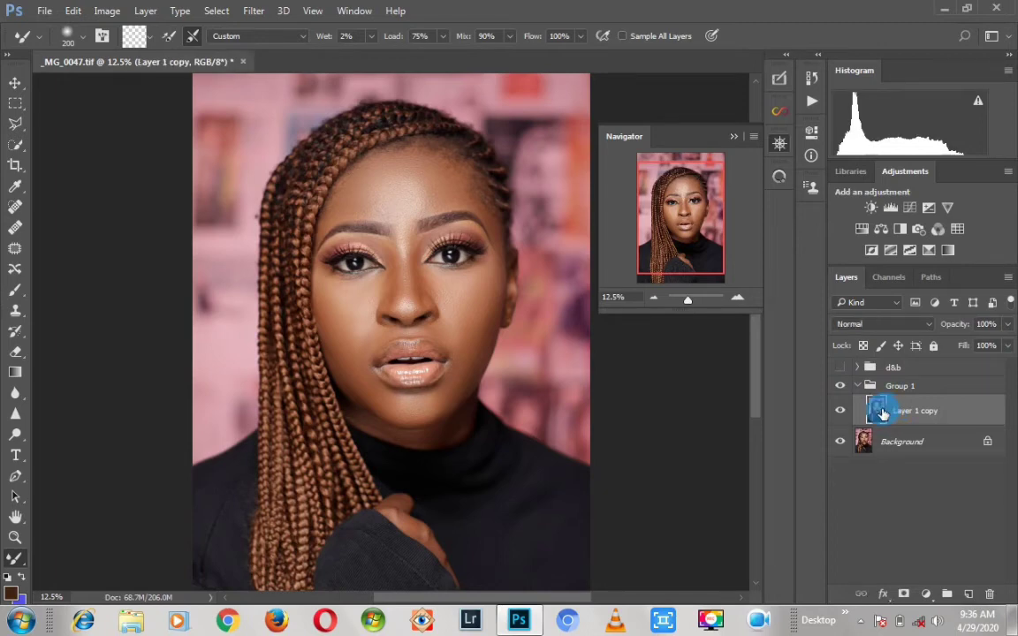
# - Duplicate the merged Layer 1 copy and desaturate the duplicate
pyautogui.hotkey('ctrl', 'j')
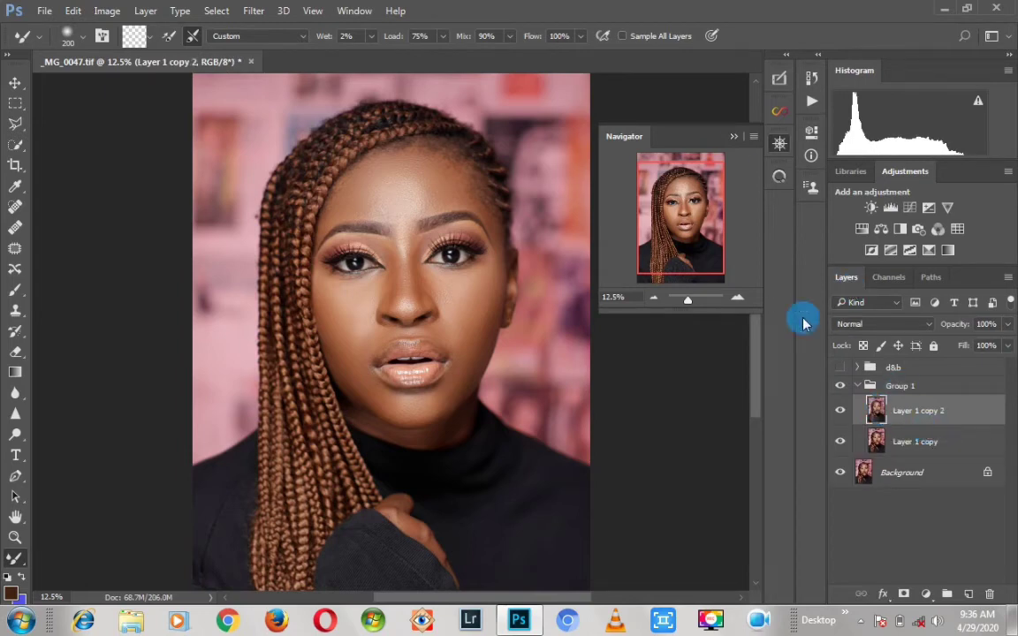
pyautogui.click(255, 10)
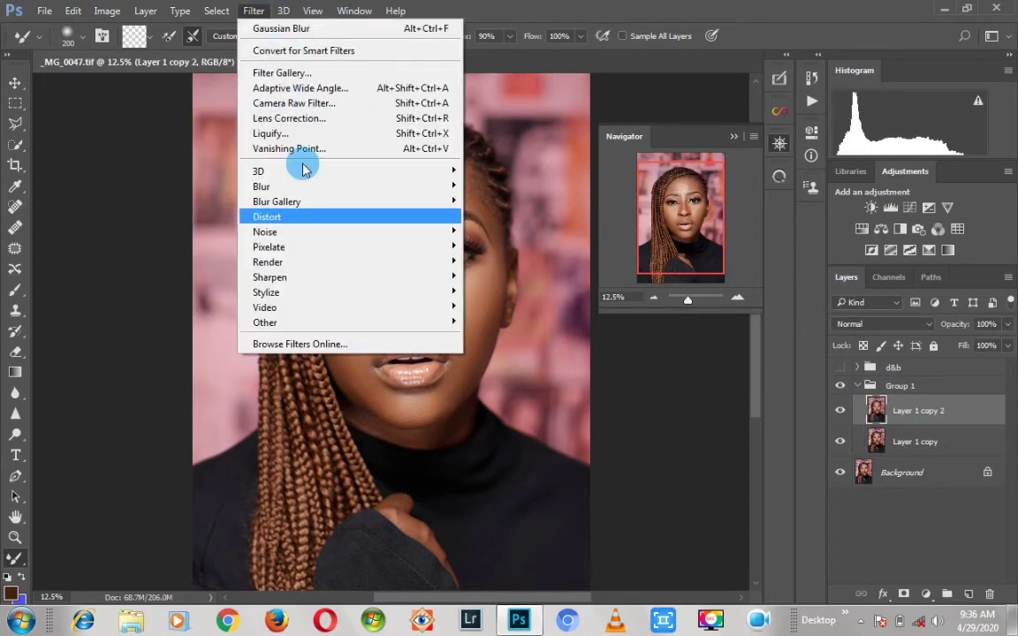
pyautogui.click(73, 11)
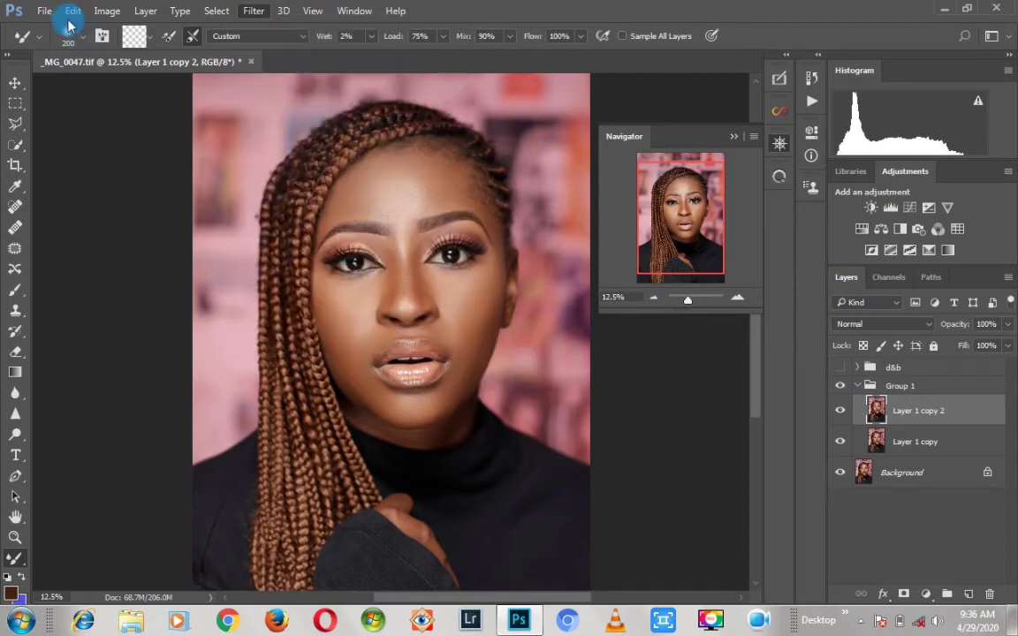
pyautogui.click(48, 131)
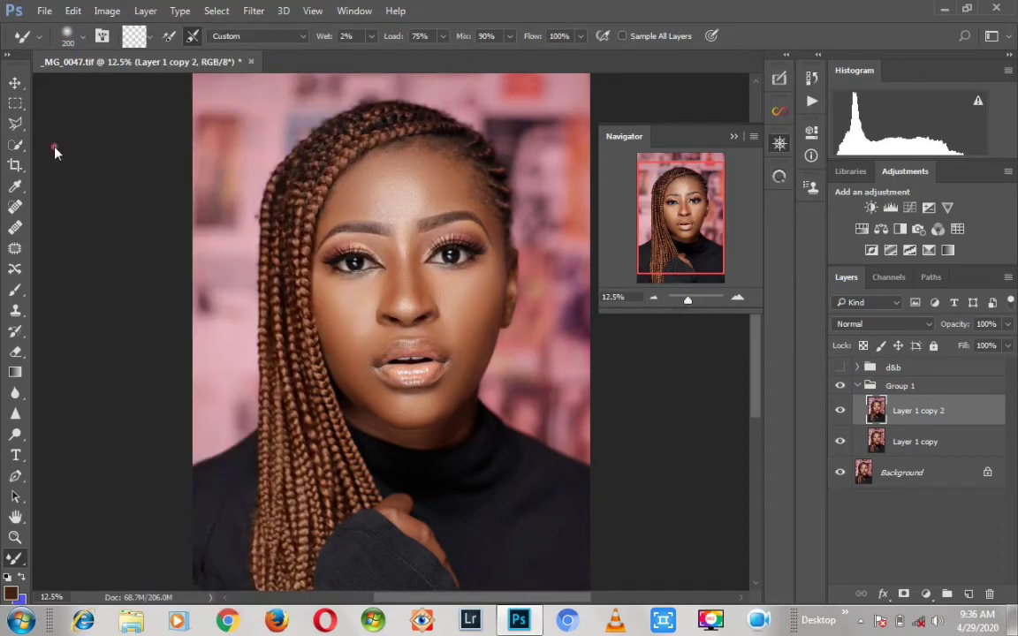
pyautogui.click(111, 11)
pyautogui.moveTo(131, 52)
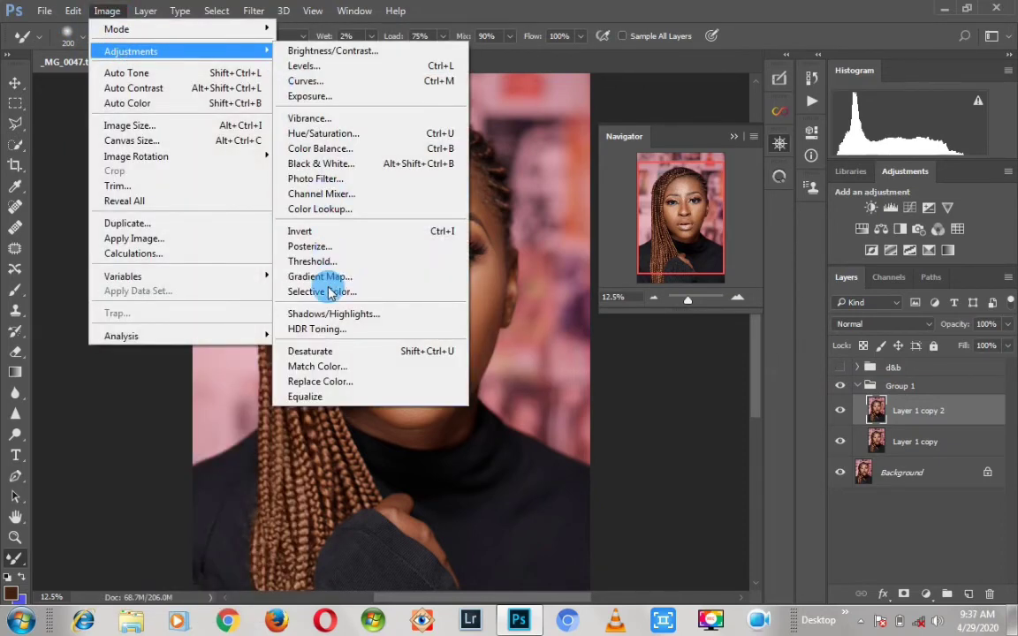
pyautogui.click(325, 351)
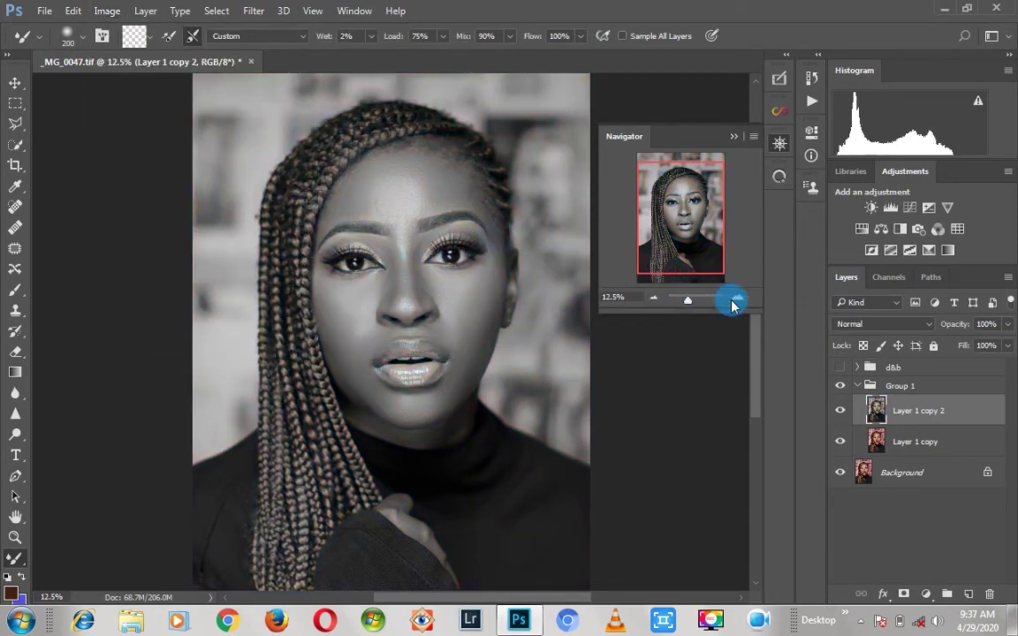
# - Apply a High Pass filter with a 0.7 pixel radius to the desaturated duplicate
pyautogui.click(883, 324)
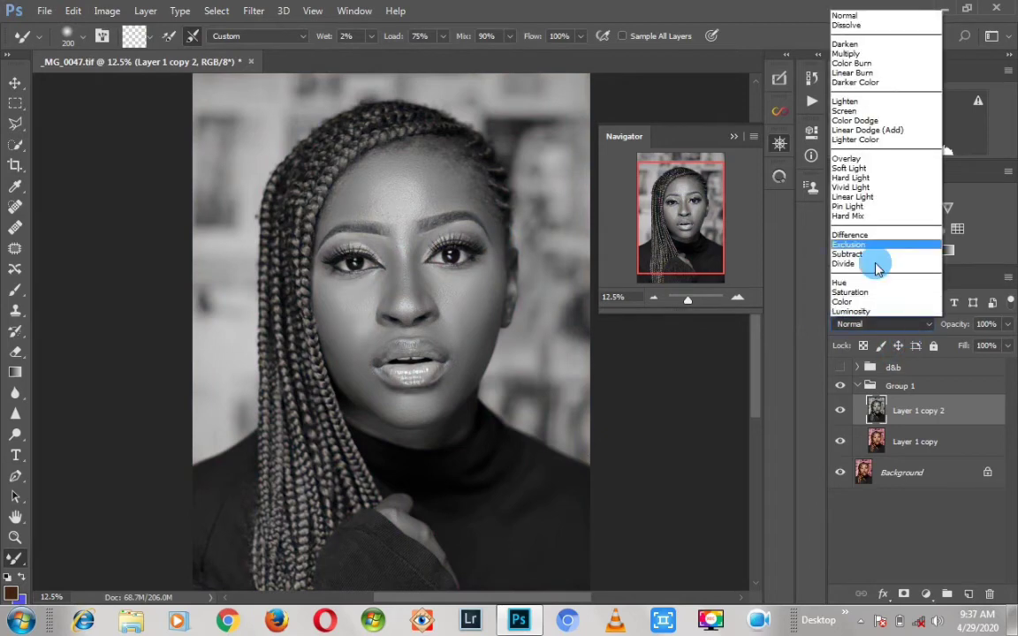
pyautogui.click(254, 10)
pyautogui.click(252, 10)
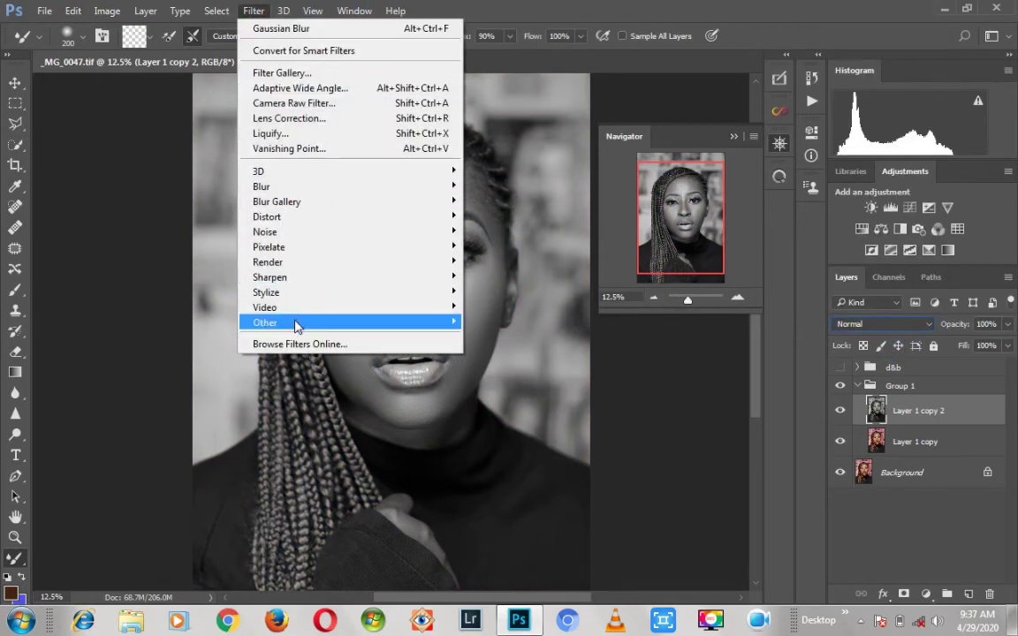
pyautogui.moveTo(297, 323)
pyautogui.click(525, 336)
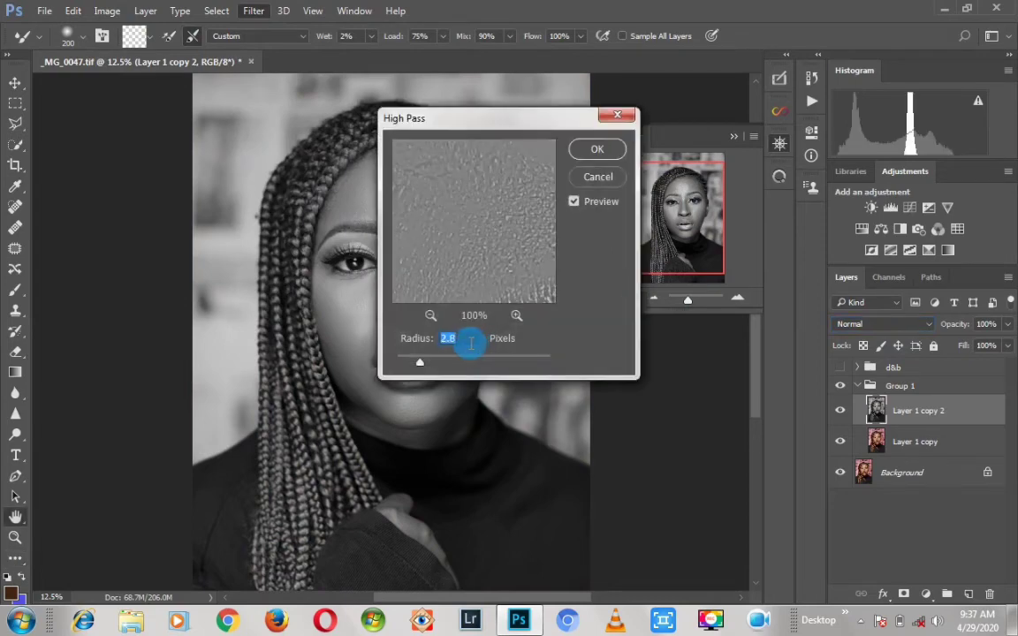
pyautogui.click(396, 345)
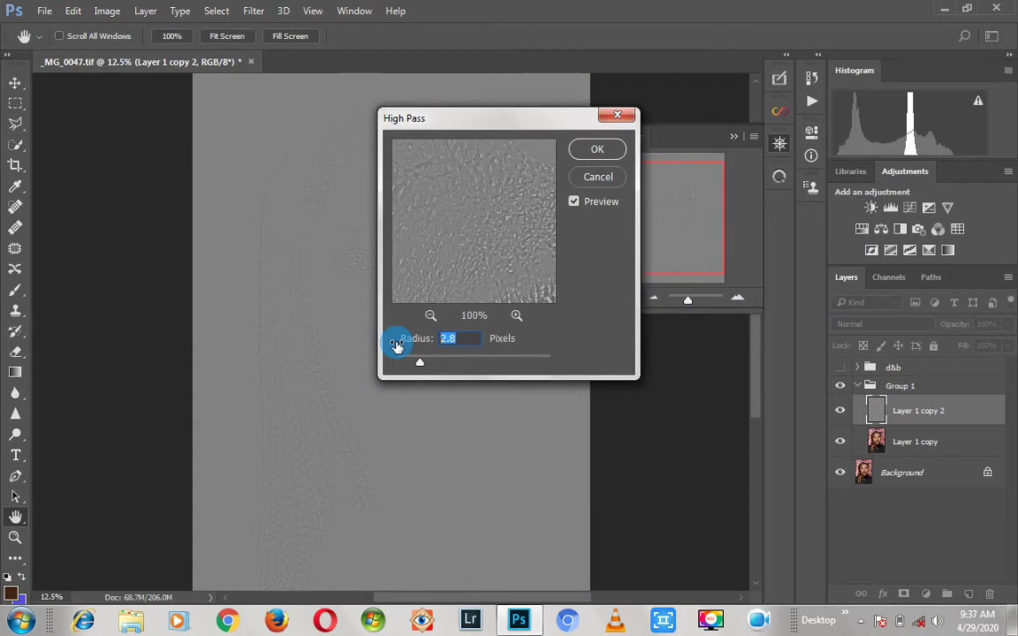
pyautogui.write('.5')
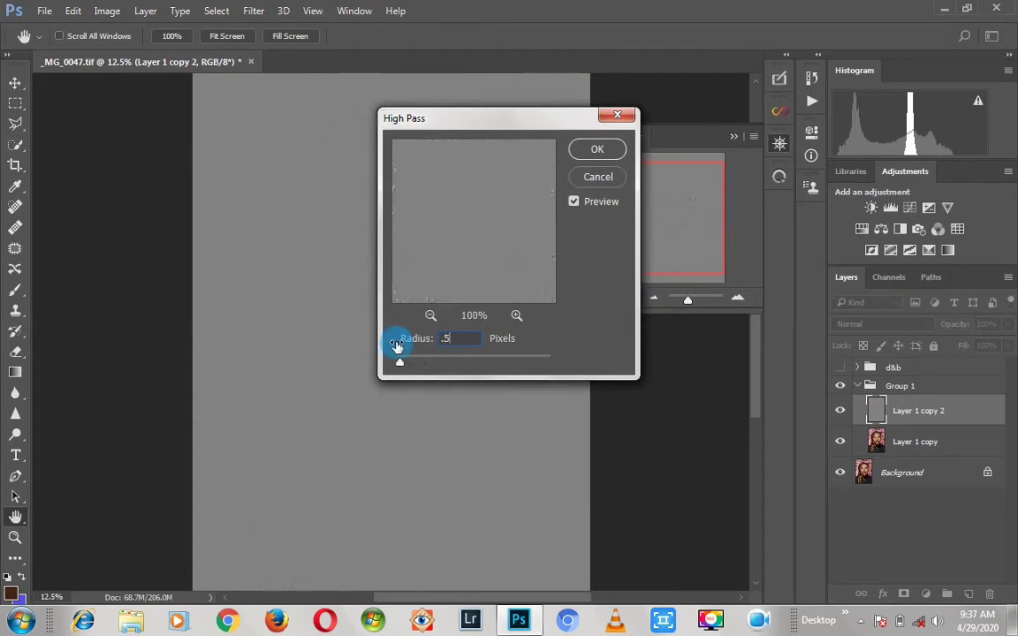
pyautogui.write('0.7')
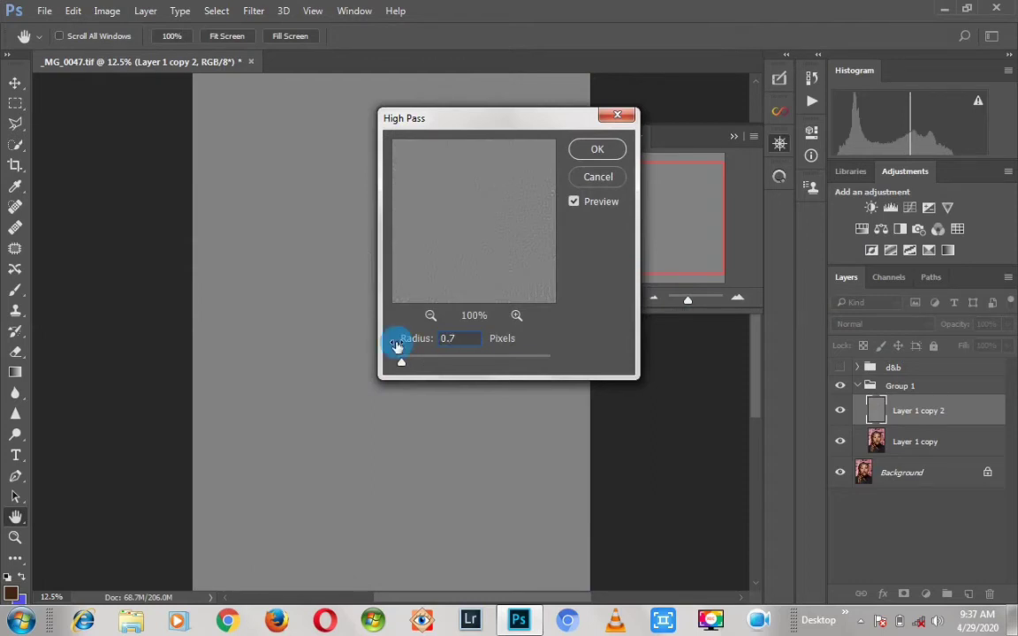
pyautogui.press('Return')
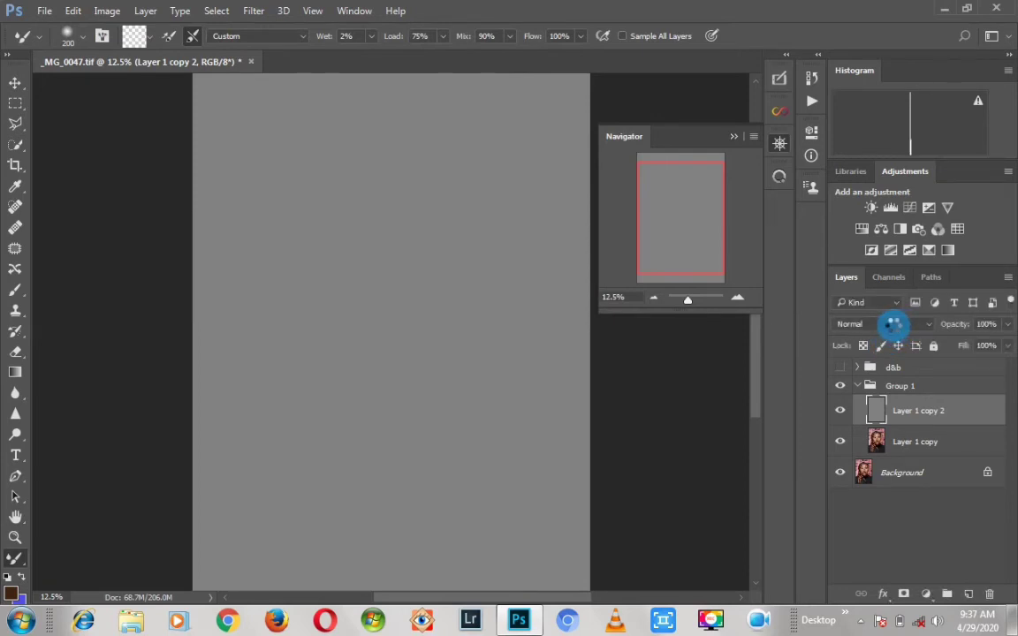
# - Set the high-pass layer's blend mode to Vivid Light and compare the face with the layer hidden and shown
pyautogui.click(894, 325)
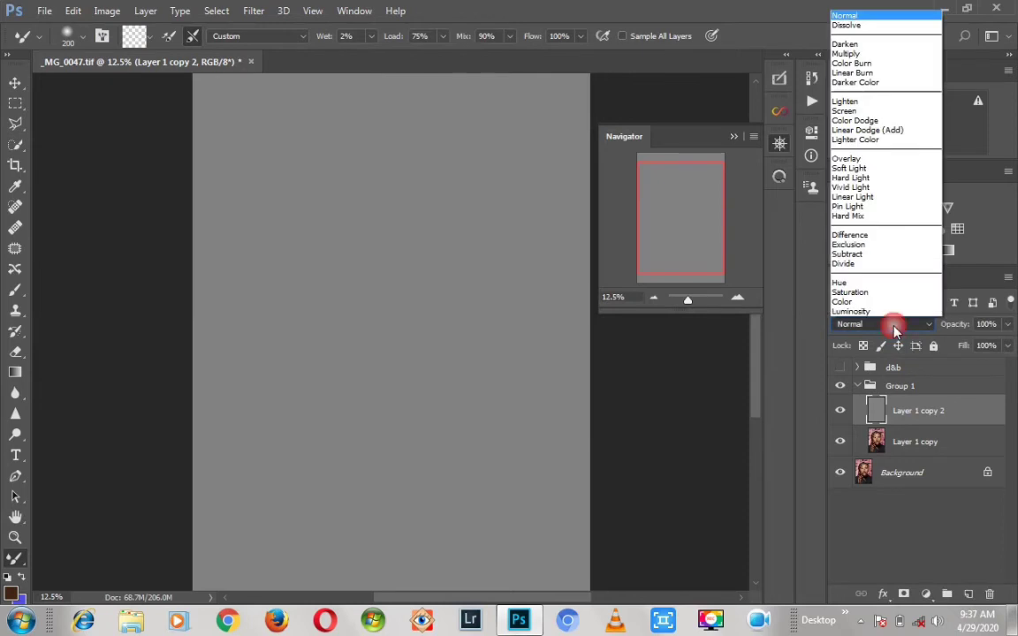
pyautogui.click(859, 188)
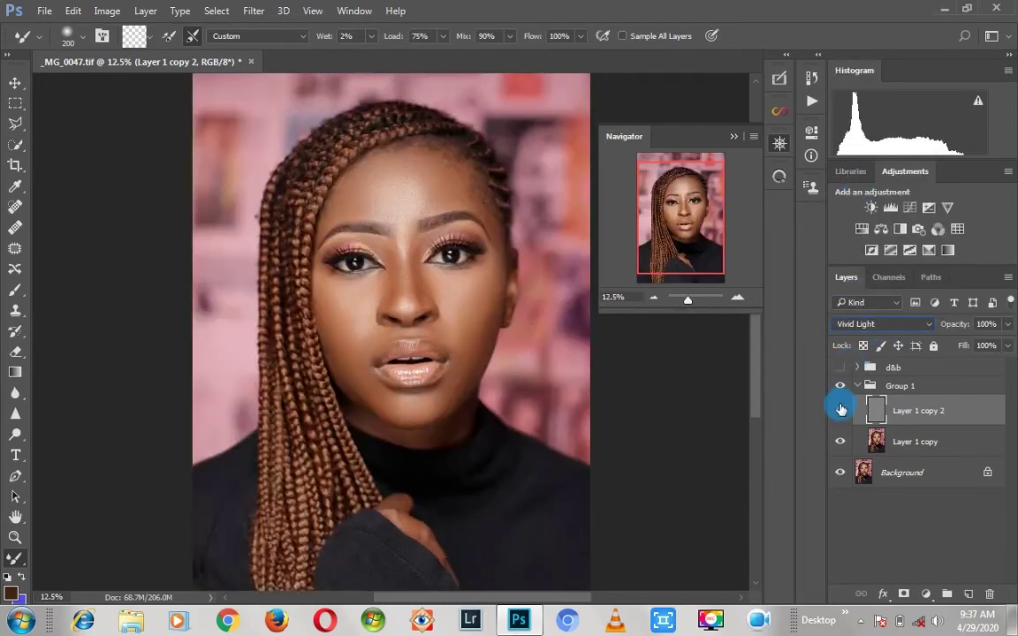
pyautogui.click(734, 296)
pyautogui.click(734, 296)
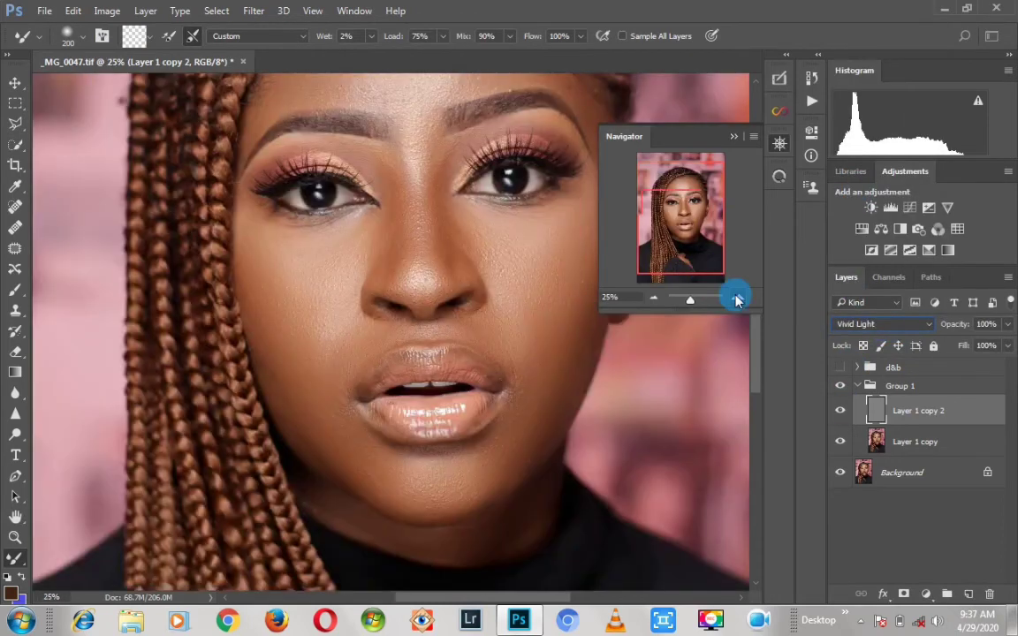
pyautogui.click(841, 411)
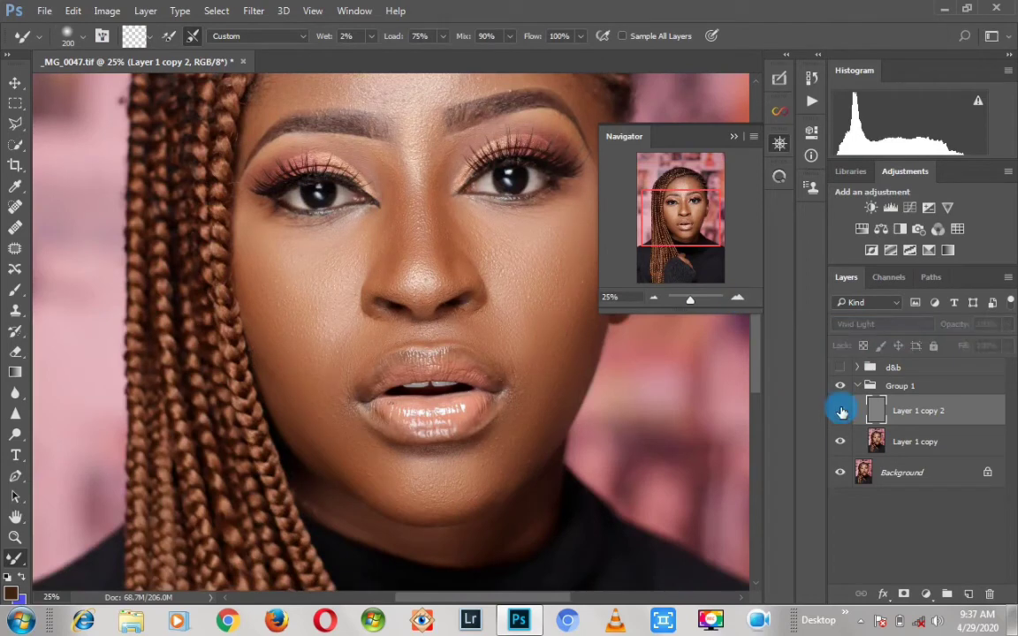
pyautogui.click(841, 411)
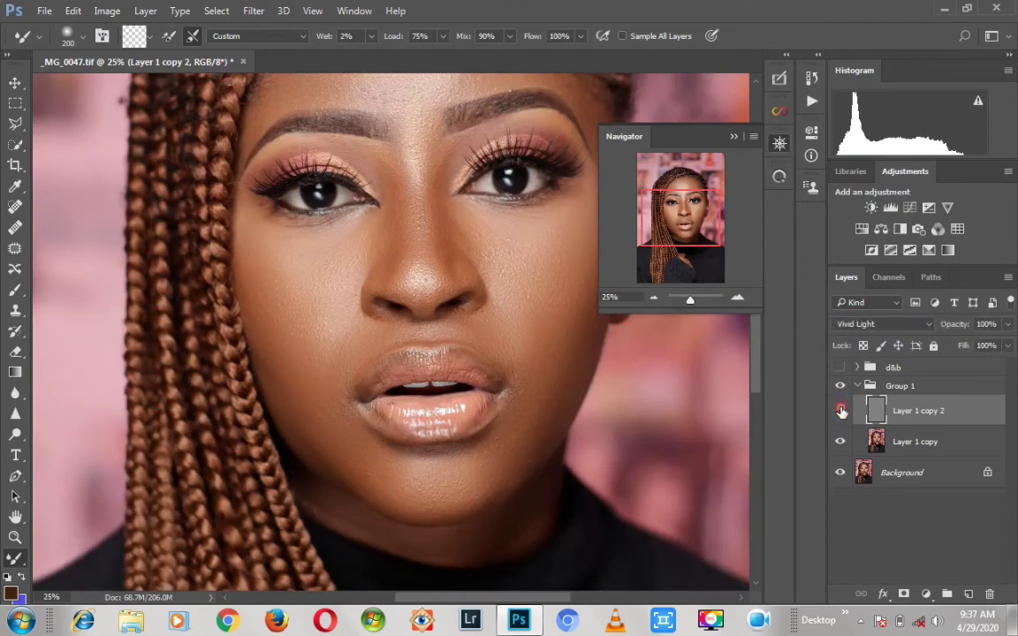
pyautogui.click(841, 412)
pyautogui.click(841, 411)
# - Merge the high-pass layer down into Layer 1 copy, then collapse Group 1 and show the d&b group again
pyautogui.rightClick(870, 410)
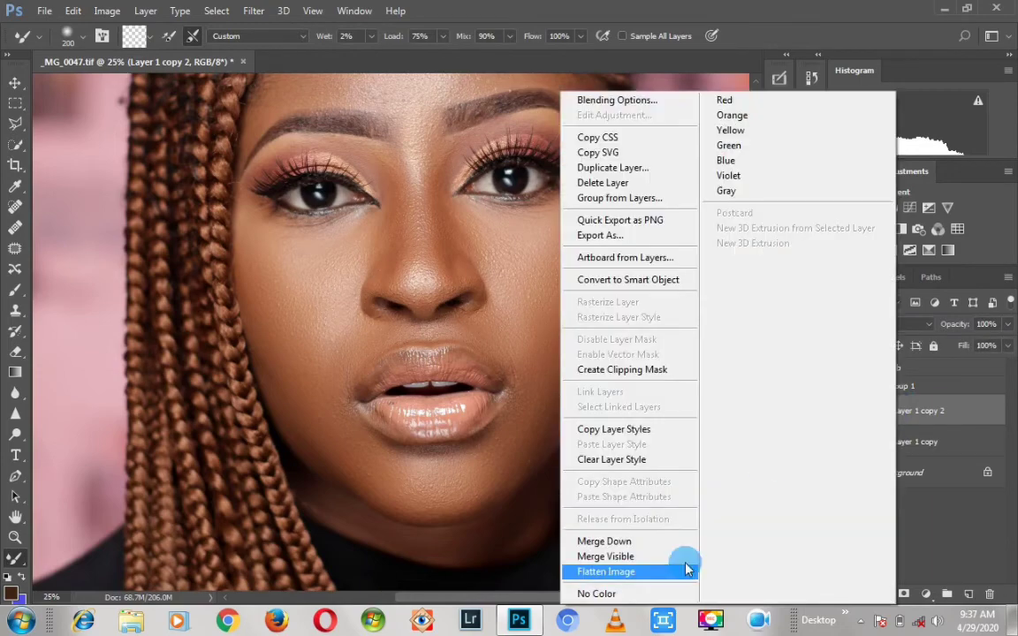
pyautogui.click(642, 545)
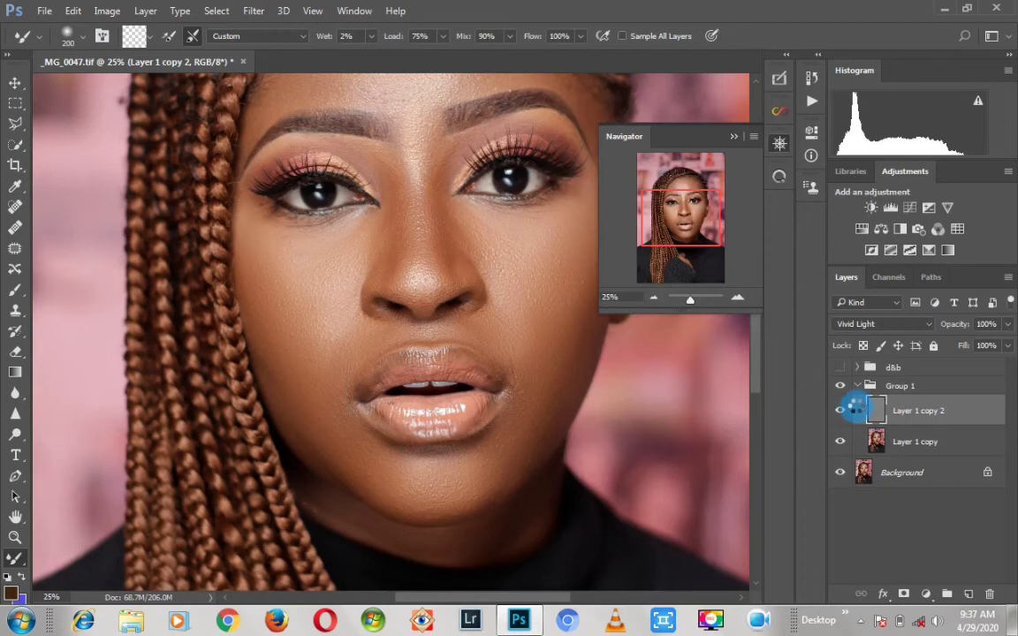
pyautogui.click(842, 389)
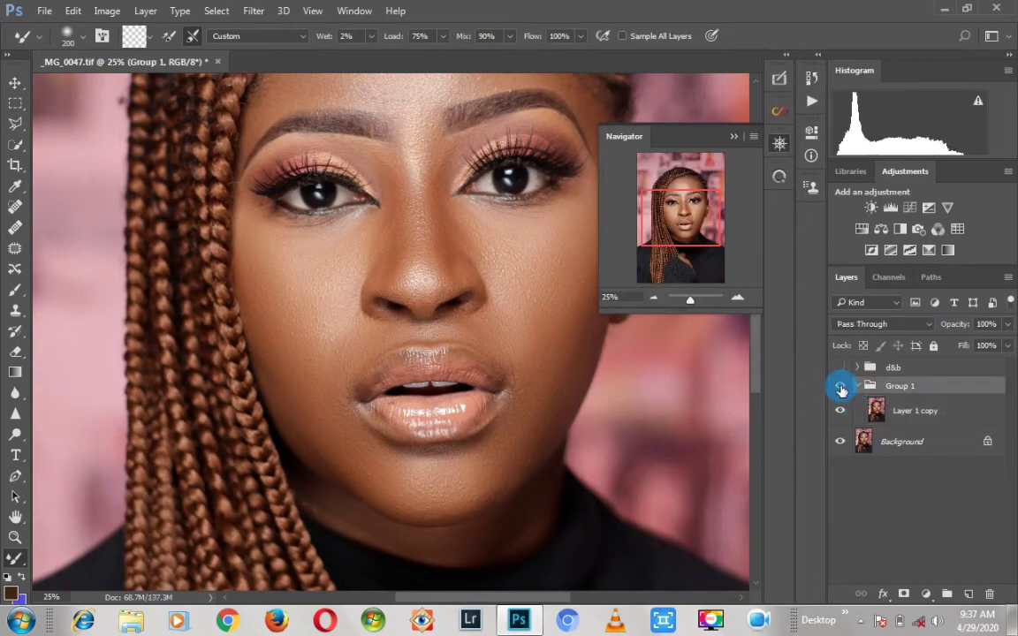
pyautogui.click(855, 386)
pyautogui.click(839, 367)
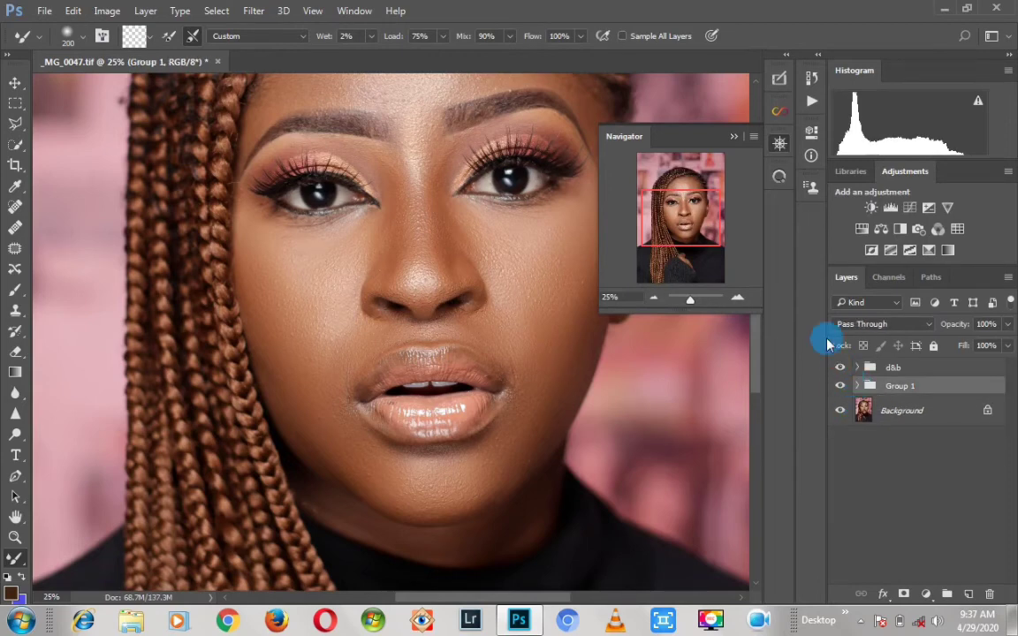
# - Add a Black & White adjustment layer above dodge in the d&b group with Reds -55 and Yellows 27, and select the dodge mask
pyautogui.click(857, 367)
pyautogui.moveTo(695, 214); pyautogui.dragTo(695, 204)
pyautogui.click(654, 297)
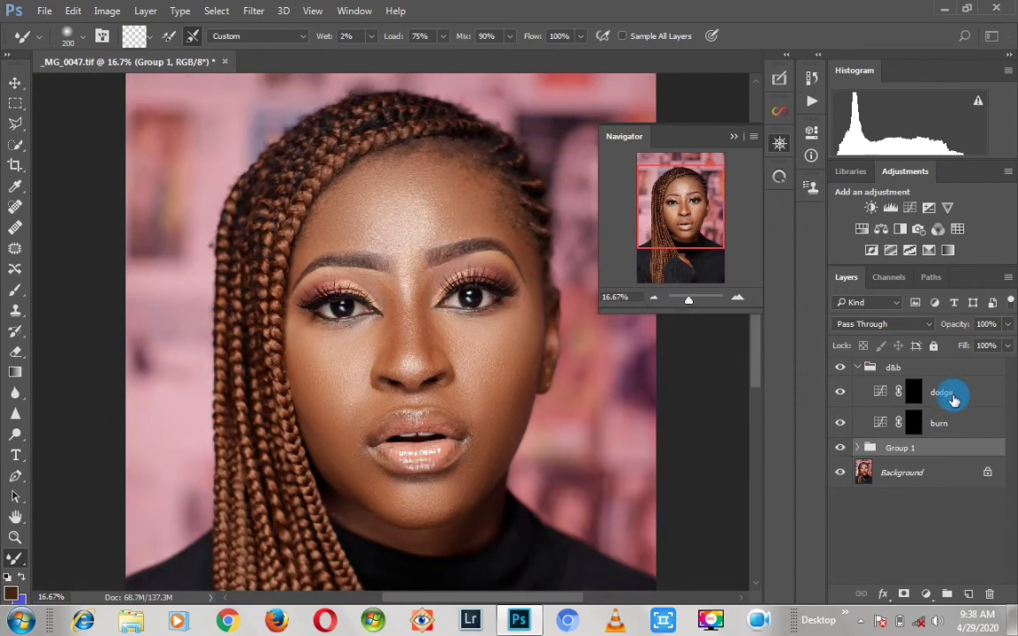
pyautogui.click(914, 391)
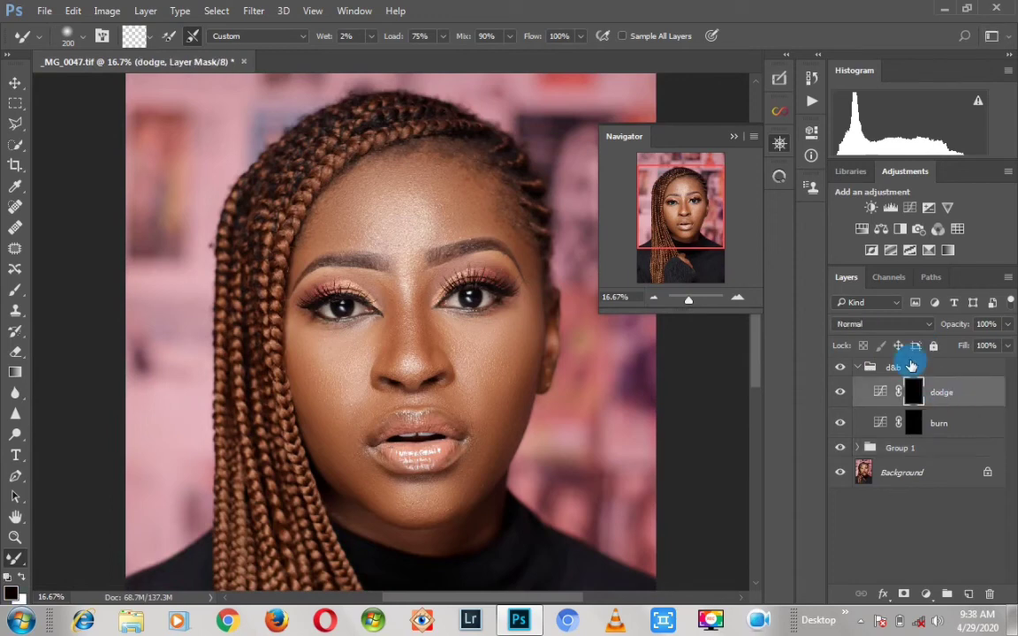
pyautogui.click(899, 229)
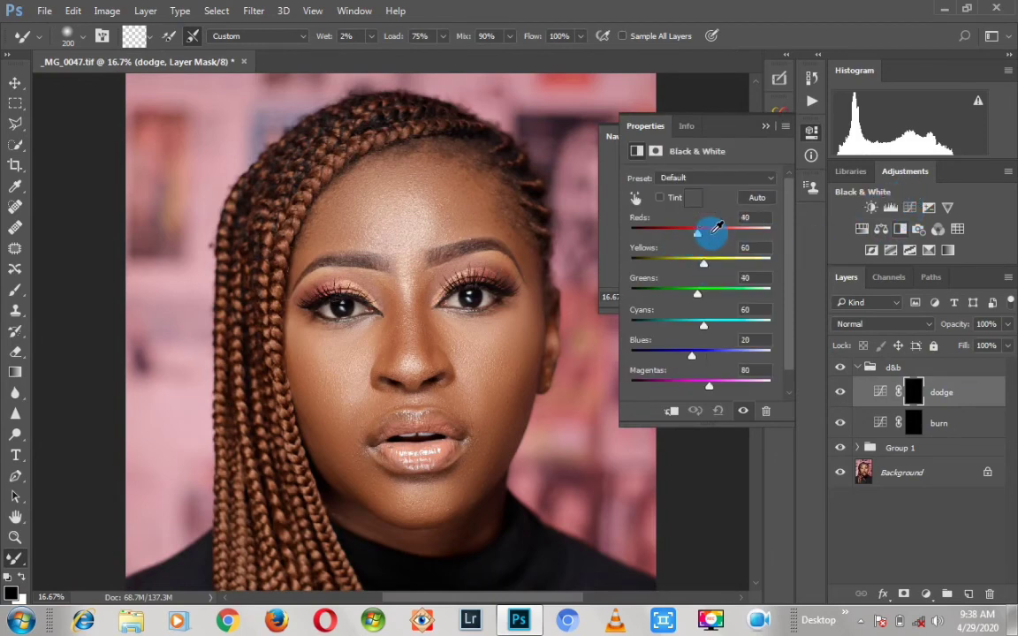
pyautogui.moveTo(697, 234); pyautogui.dragTo(697, 269)
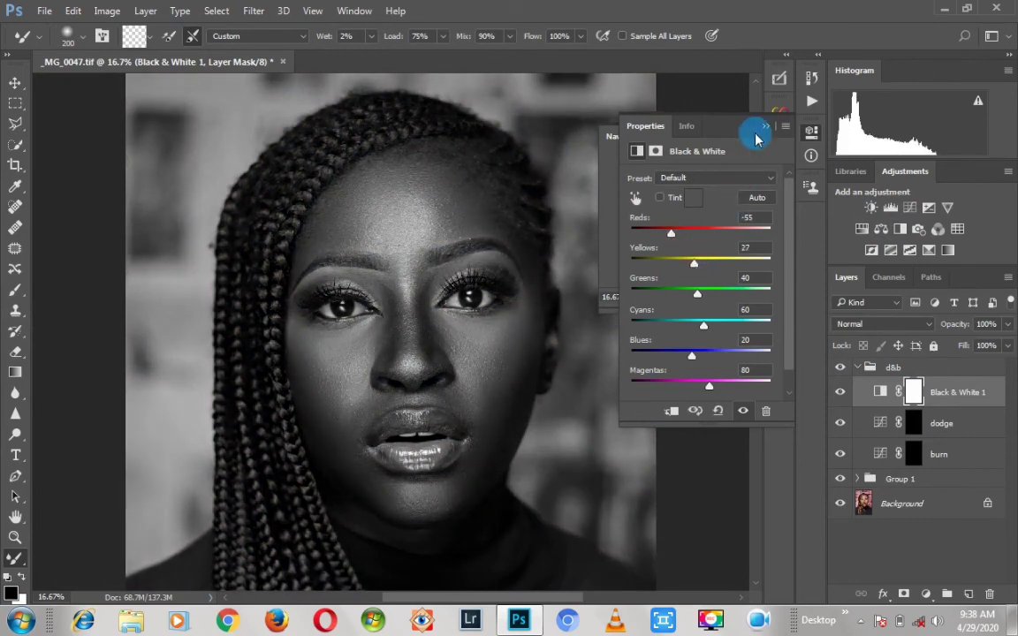
pyautogui.click(765, 128)
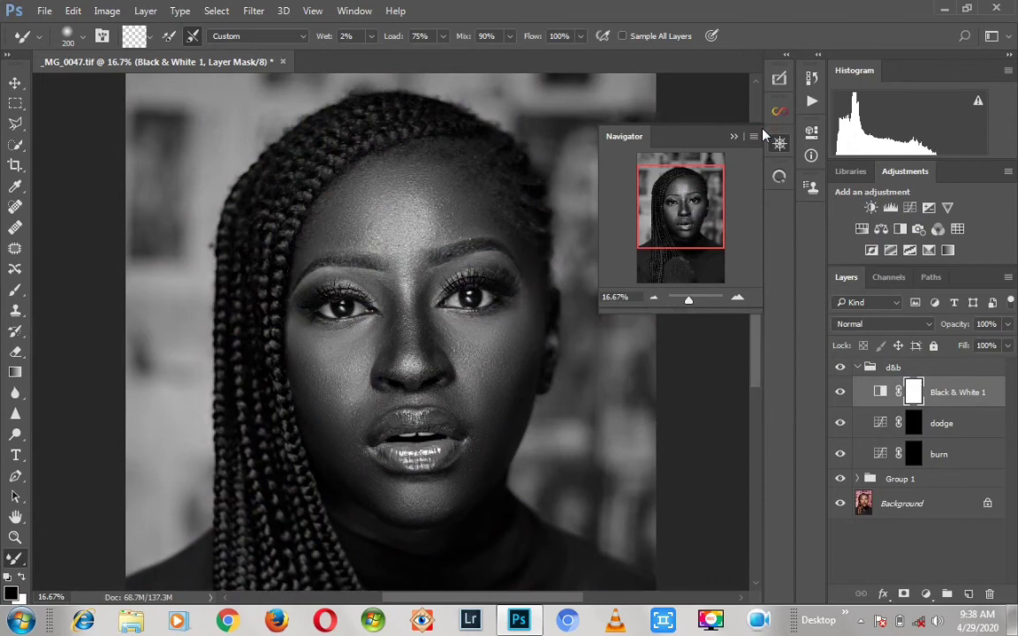
pyautogui.click(918, 425)
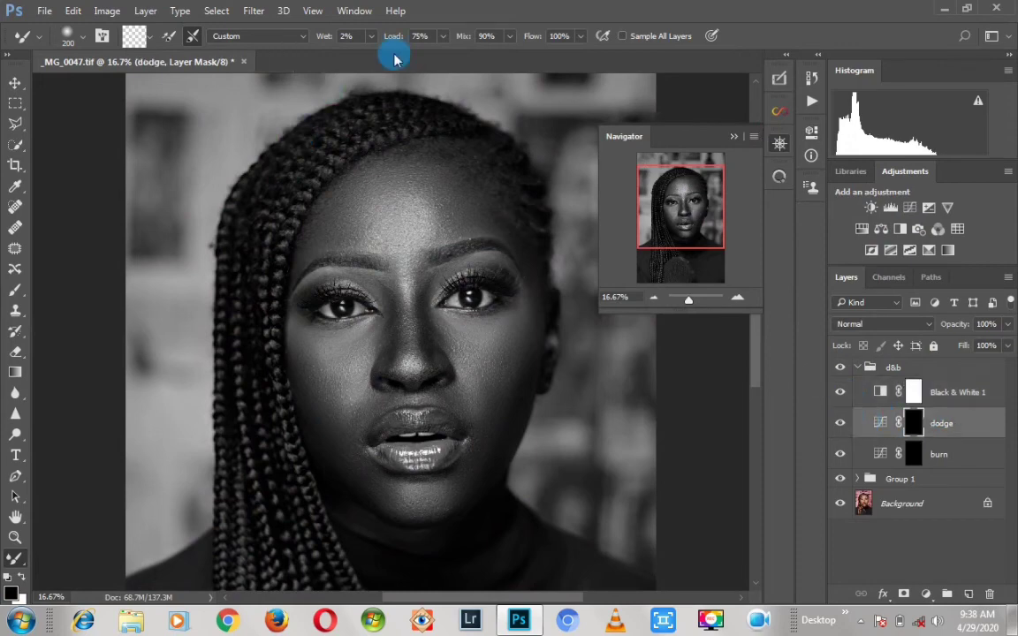
# - Switch to the Brush tool and set its opacity to 100% and flow to 1%
pyautogui.click(14, 292)
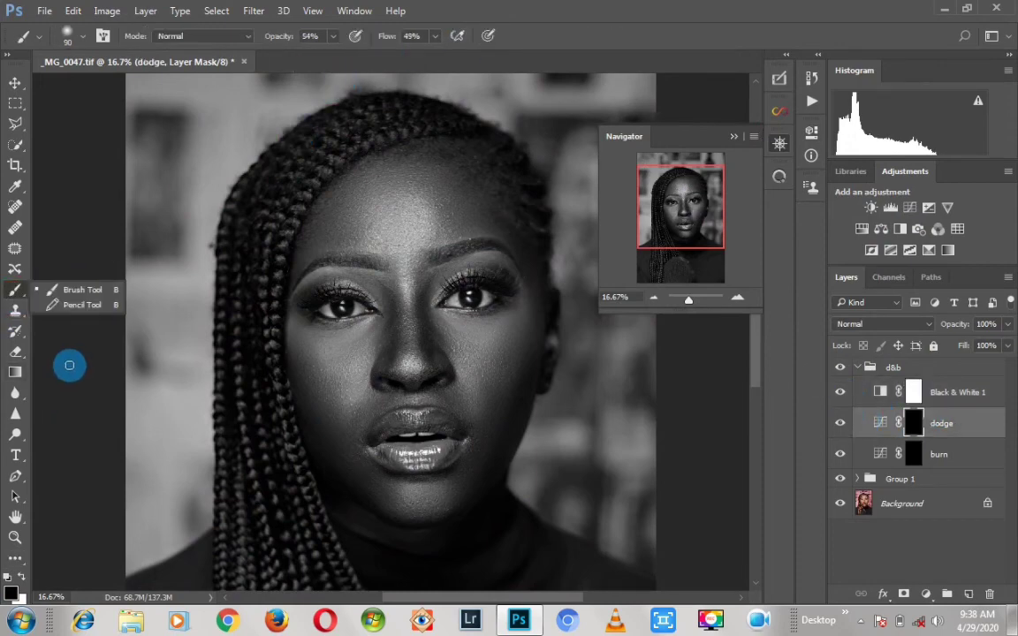
pyautogui.click(334, 37)
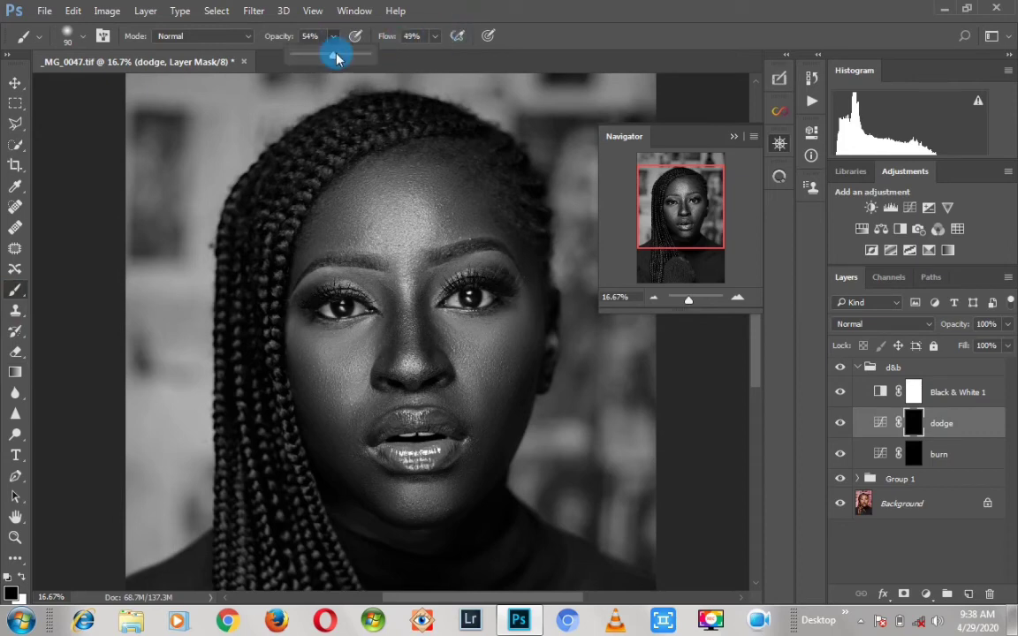
pyautogui.moveTo(336, 55)
pyautogui.mouseDown()
pyautogui.moveTo(409, 55)
pyautogui.moveTo(337, 58)
pyautogui.mouseUp()
pyautogui.click(436, 38)
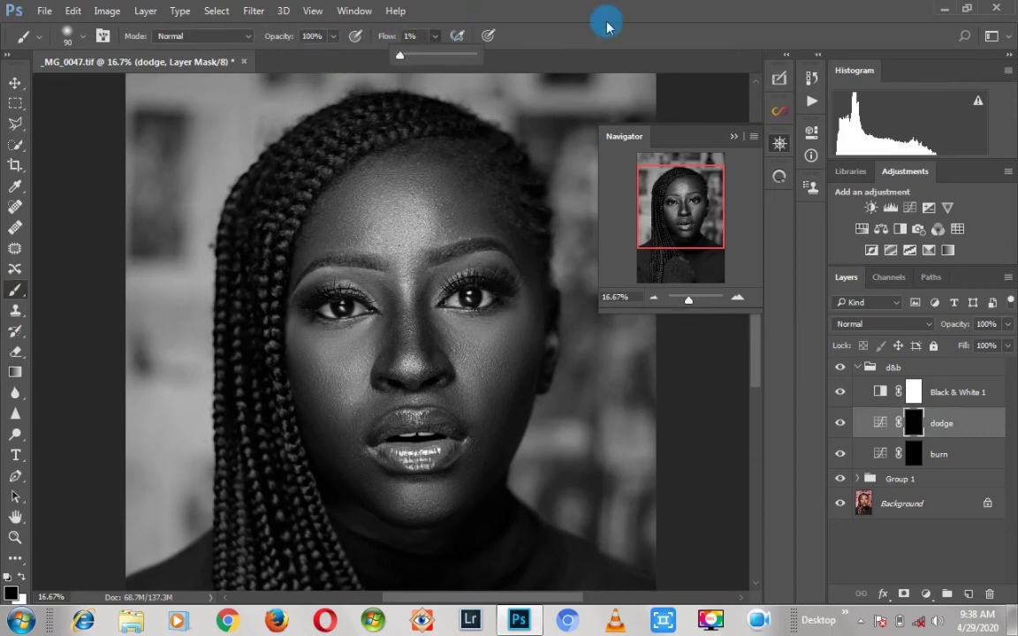
pyautogui.click(643, 7)
# - Paint white over the forehead on the dodge mask with a 250 to 300 px brush and compare with dodge hidden and shown
pyautogui.press(']')
pyautogui.press(']')
pyautogui.press(']')
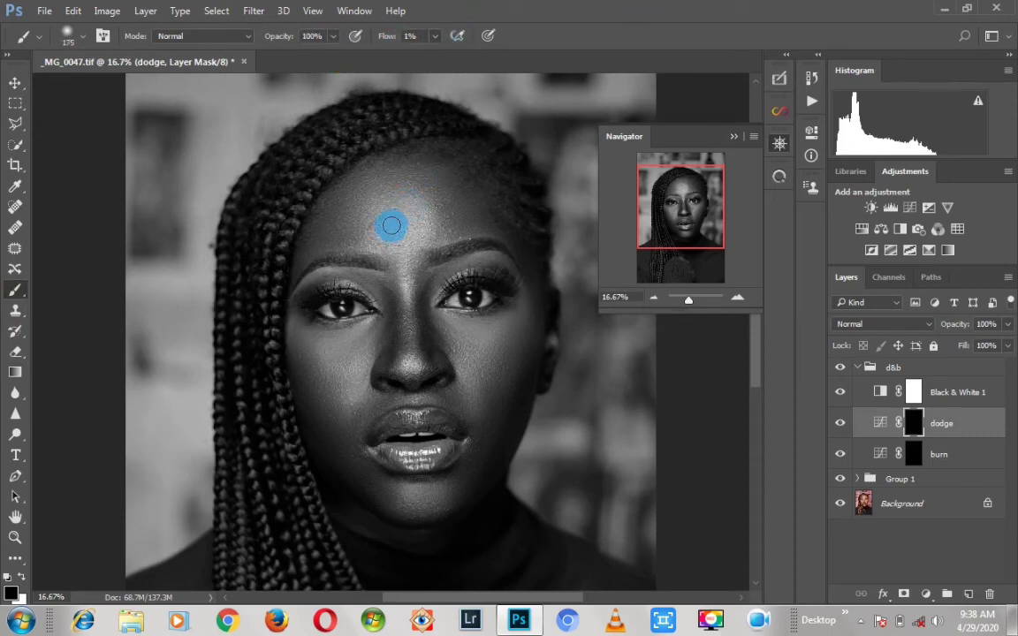
pyautogui.click(23, 576)
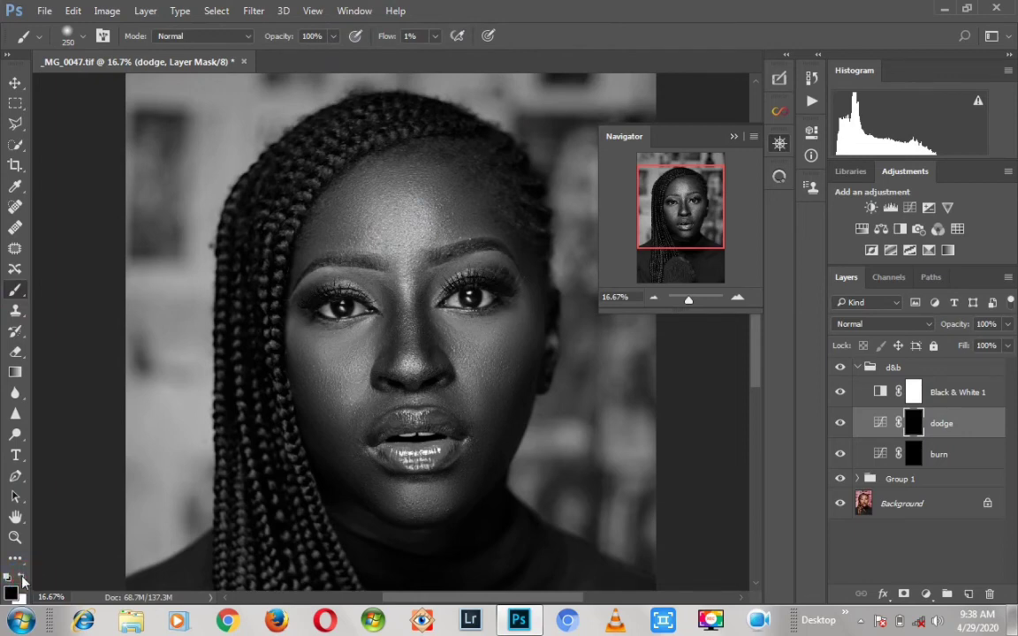
pyautogui.moveTo(468, 182)
pyautogui.mouseDown()
pyautogui.moveTo(413, 228)
pyautogui.moveTo(502, 223)
pyautogui.moveTo(482, 191)
pyautogui.moveTo(405, 213)
pyautogui.mouseUp()
pyautogui.press(']')
pyautogui.press(']')
pyautogui.click(840, 424)
pyautogui.click(840, 424)
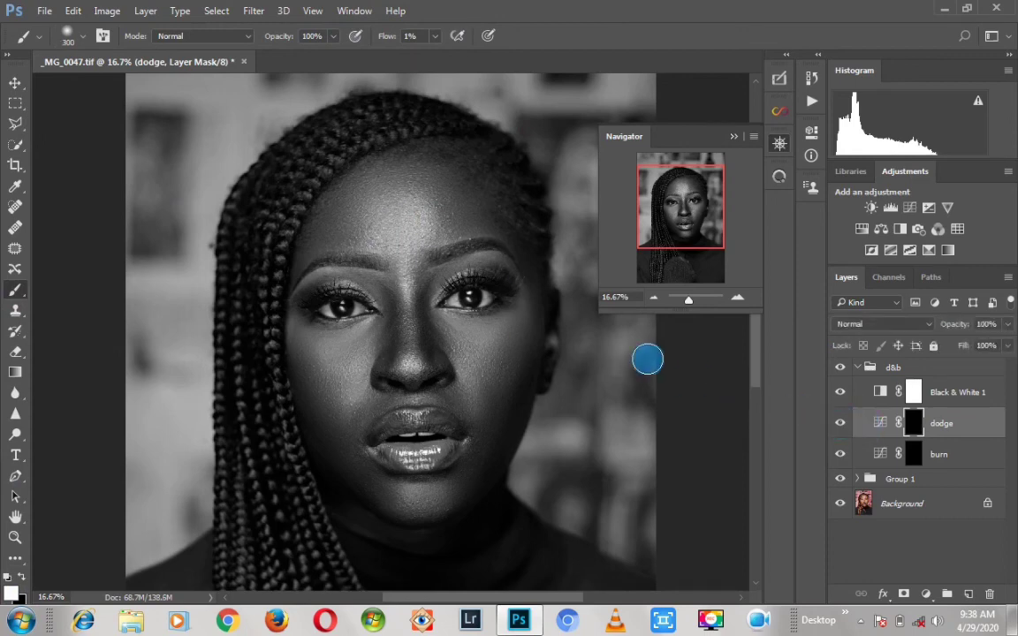
# - Brighten the nose bridge, cheeks and chin on the dodge mask with white, using a 150 to 200 px brush
pyautogui.press('[')
pyautogui.press('[')
pyautogui.press('[')
pyautogui.press('[')
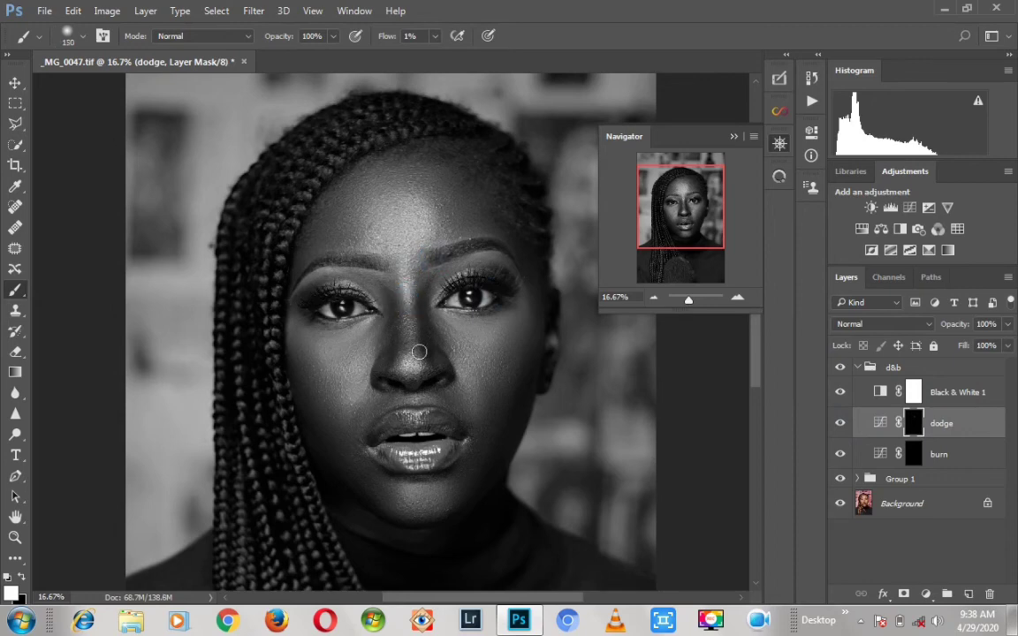
pyautogui.press(']')
pyautogui.press(']')
pyautogui.press(']')
pyautogui.press('[')
pyautogui.press('[')
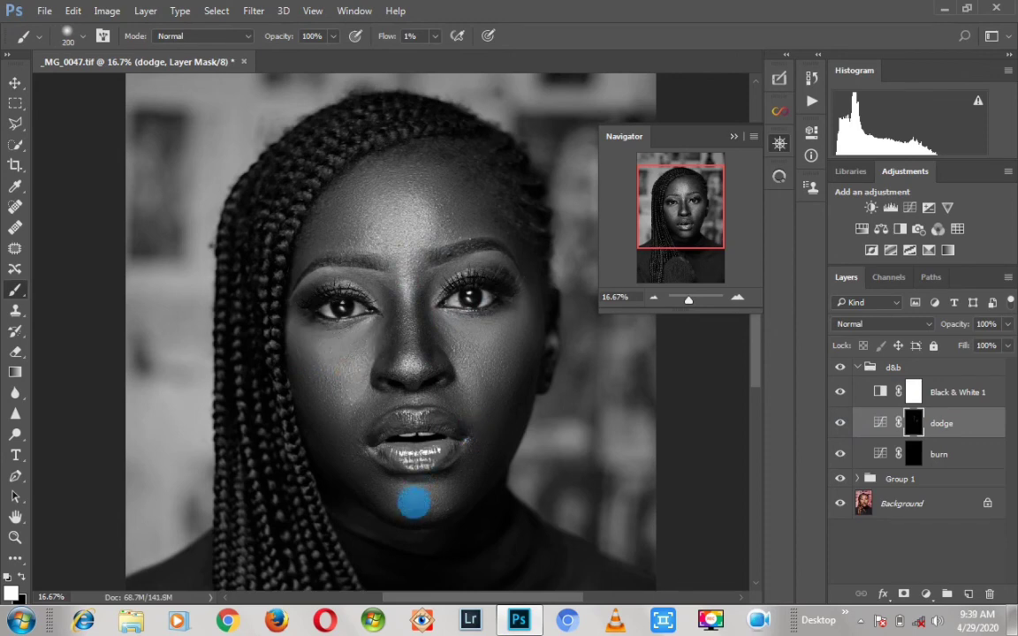
pyautogui.press('[')
pyautogui.press('[')
pyautogui.press('[')
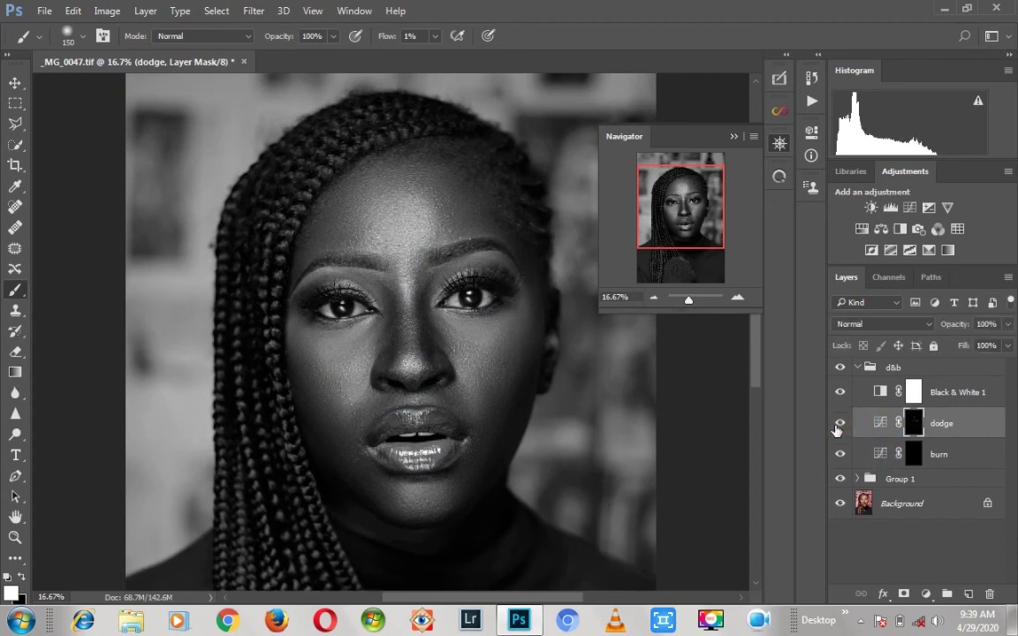
pyautogui.press(']')
pyautogui.press(']')
# - Compare the face with the dodge layer hidden and shown, both in black and white and in colour
pyautogui.click(839, 423)
pyautogui.click(839, 426)
pyautogui.click(838, 426)
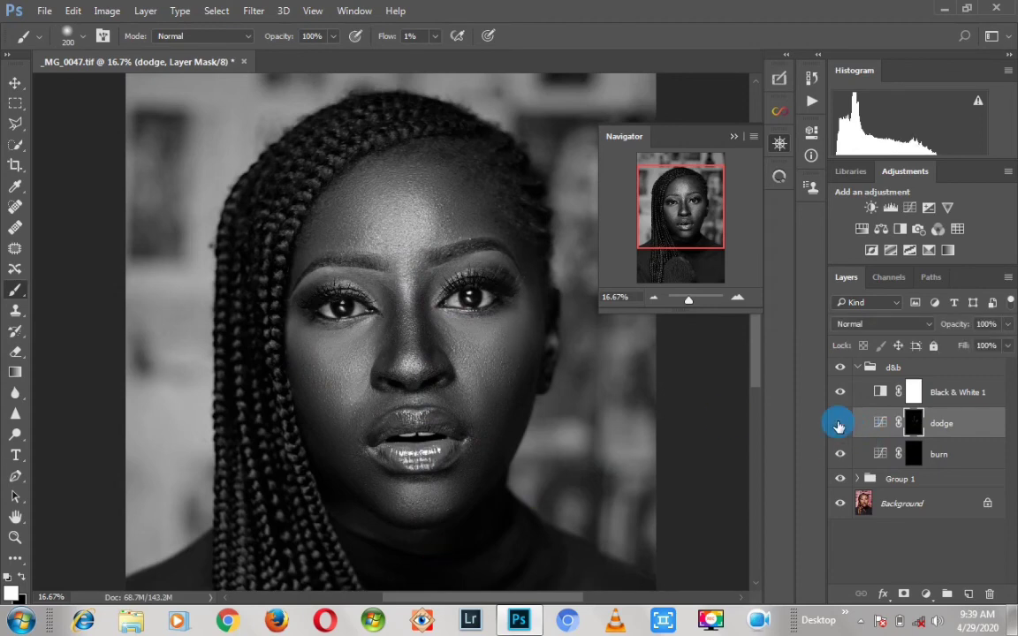
pyautogui.click(838, 425)
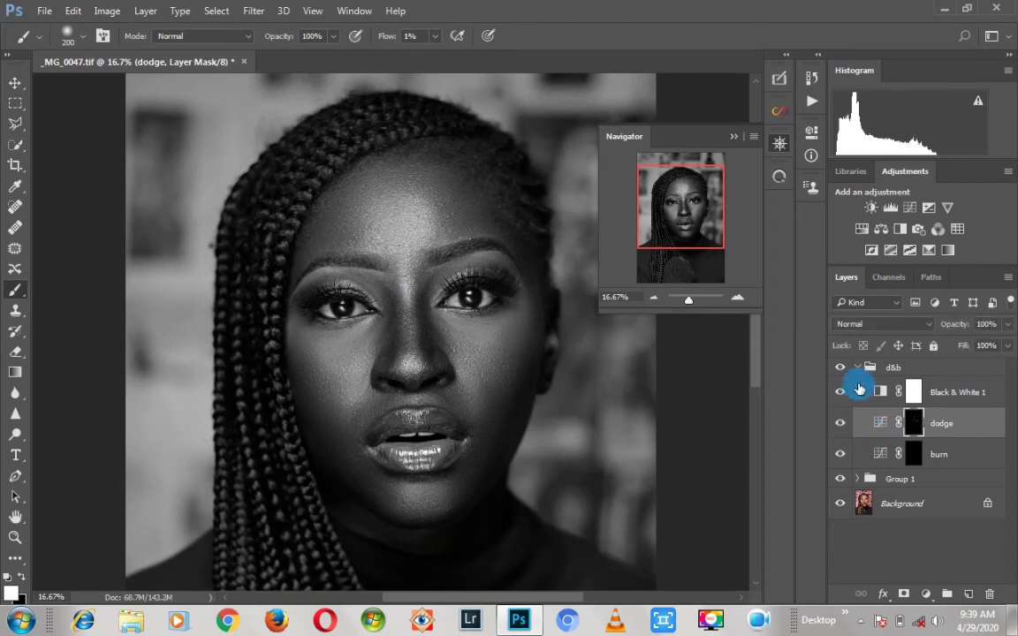
pyautogui.click(840, 393)
pyautogui.click(839, 428)
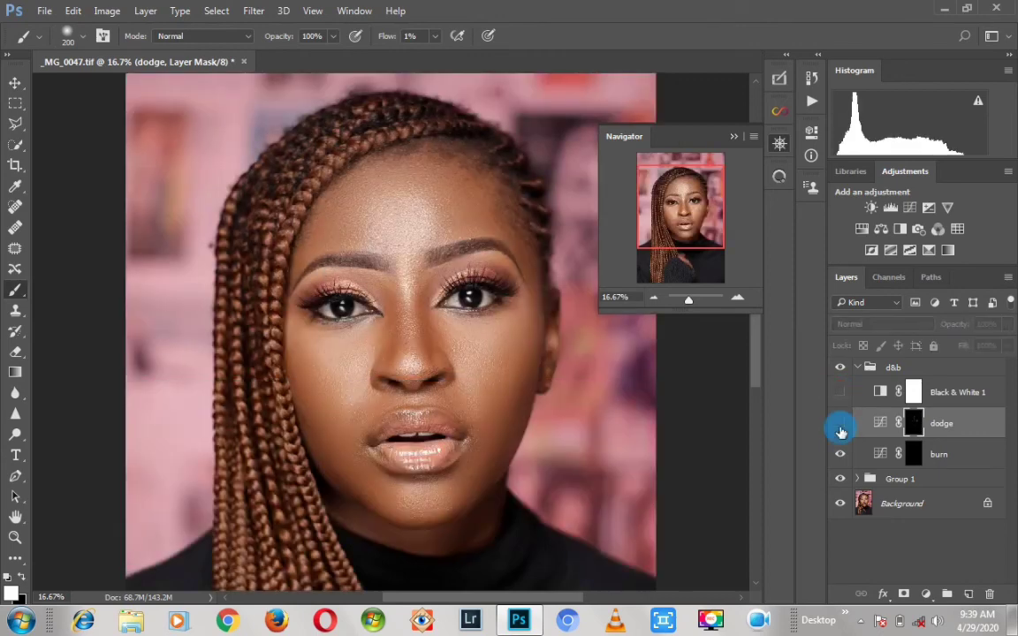
pyautogui.click(840, 426)
pyautogui.click(840, 391)
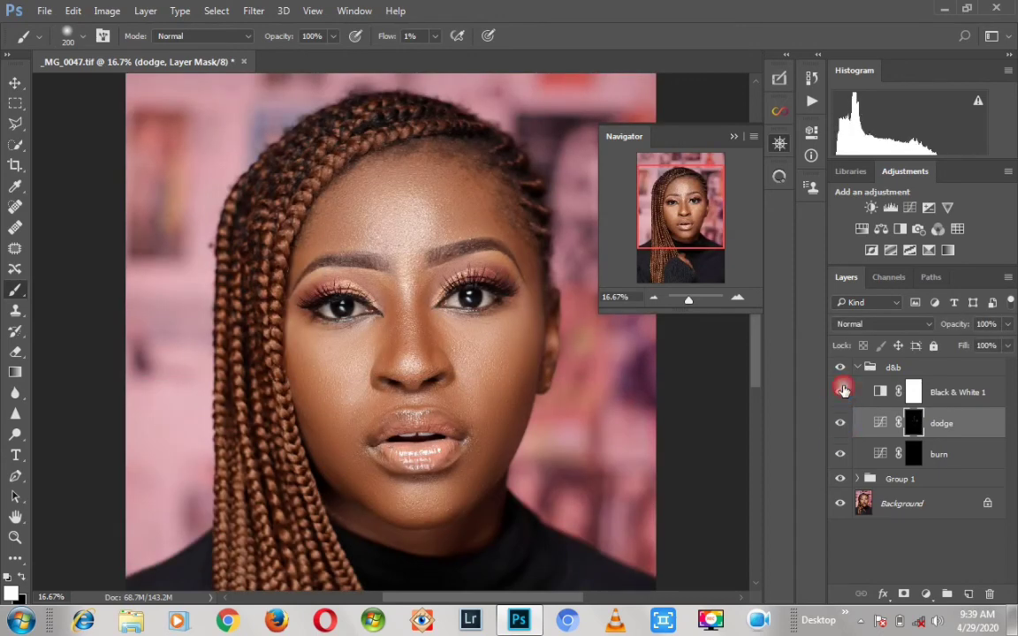
# - Paint white on the burn mask along the hairline, outer forehead and temple with a brush of up to 400 px
pyautogui.click(915, 451)
pyautogui.press(']')
pyautogui.press(']')
pyautogui.press(']')
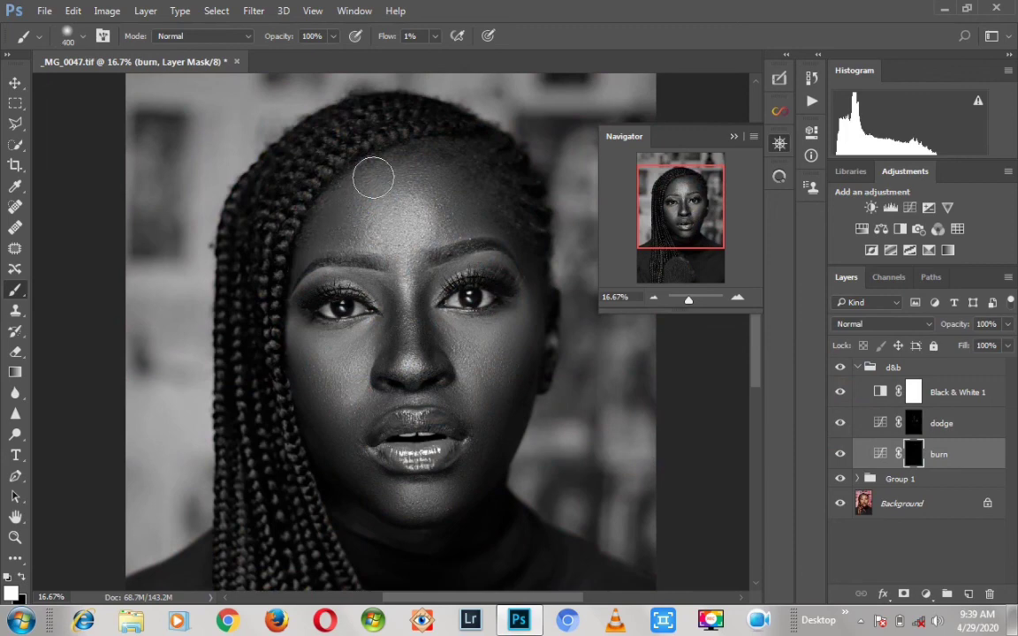
pyautogui.click(514, 242)
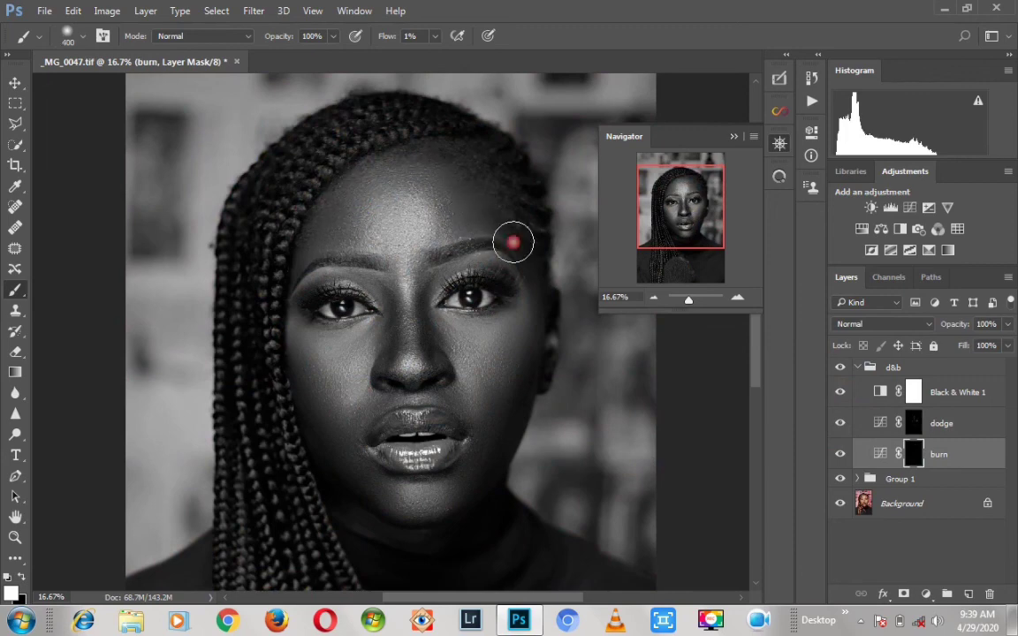
pyautogui.press('[')
pyautogui.press('[')
pyautogui.press(']')
pyautogui.click(534, 314)
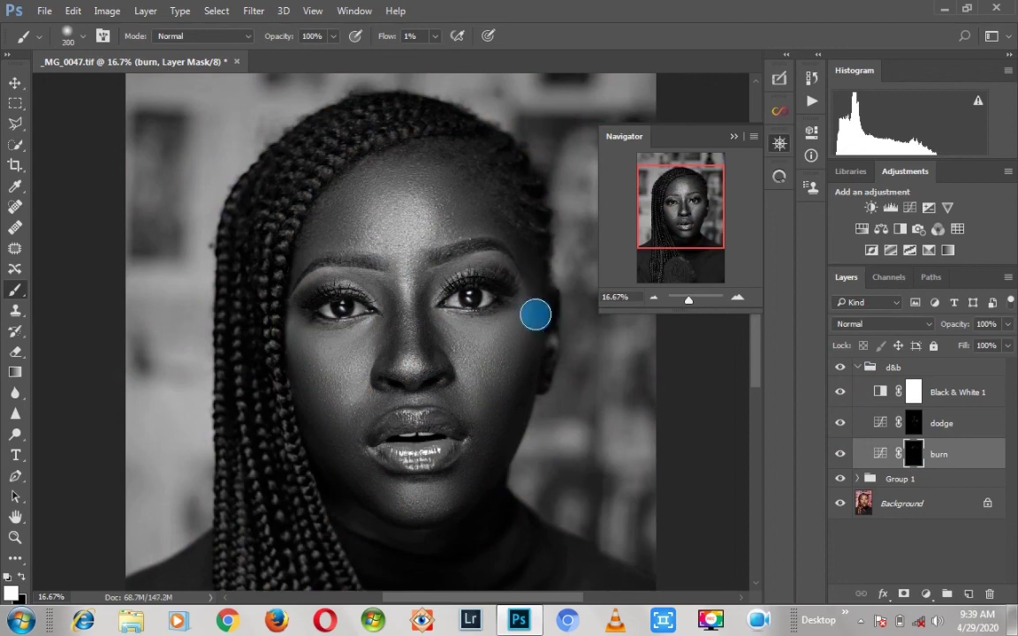
pyautogui.press(']')
pyautogui.click(532, 323)
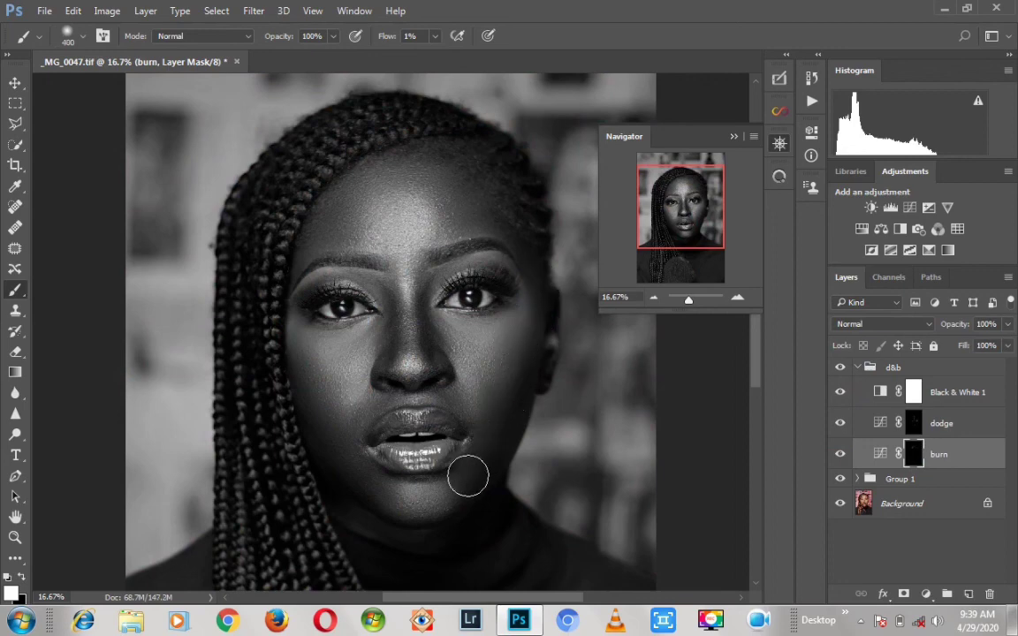
# - Darken the jawline, lower cheeks and skin around the mouth on the burn mask, reducing the brush from 400 to 250 px
pyautogui.moveTo(466, 483); pyautogui.dragTo(579, 361)
pyautogui.moveTo(324, 429)
pyautogui.mouseDown()
pyautogui.moveTo(284, 393)
pyautogui.moveTo(301, 359)
pyautogui.moveTo(338, 468)
pyautogui.moveTo(332, 444)
pyautogui.moveTo(371, 500)
pyautogui.mouseUp()
pyautogui.press('[')
pyautogui.moveTo(333, 449); pyautogui.dragTo(309, 385)
pyautogui.press('[')
pyautogui.moveTo(363, 409); pyautogui.dragTo(441, 394)
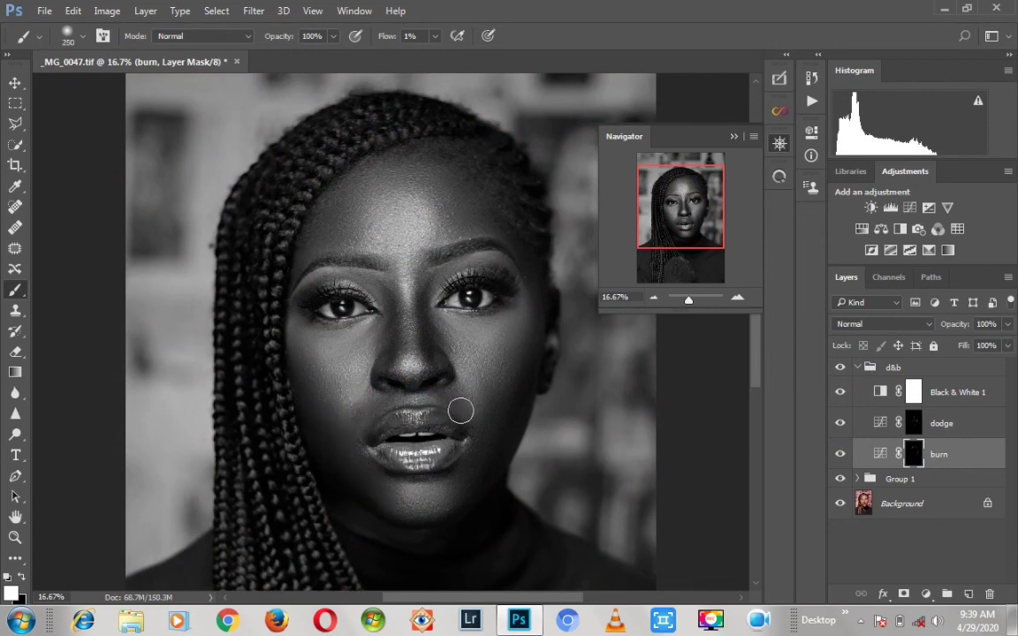
pyautogui.moveTo(477, 480); pyautogui.dragTo(467, 489)
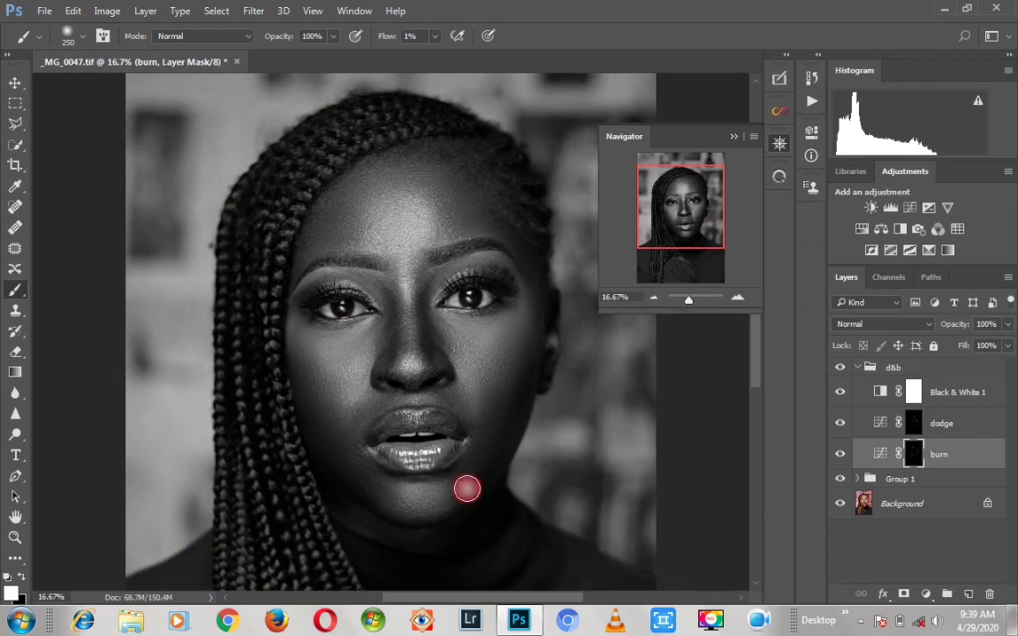
pyautogui.moveTo(382, 515); pyautogui.dragTo(383, 508)
# - Darken the side of the face beside the braids, the brow area and the sides of the nose on the burn mask
pyautogui.press('[')
pyautogui.press(']')
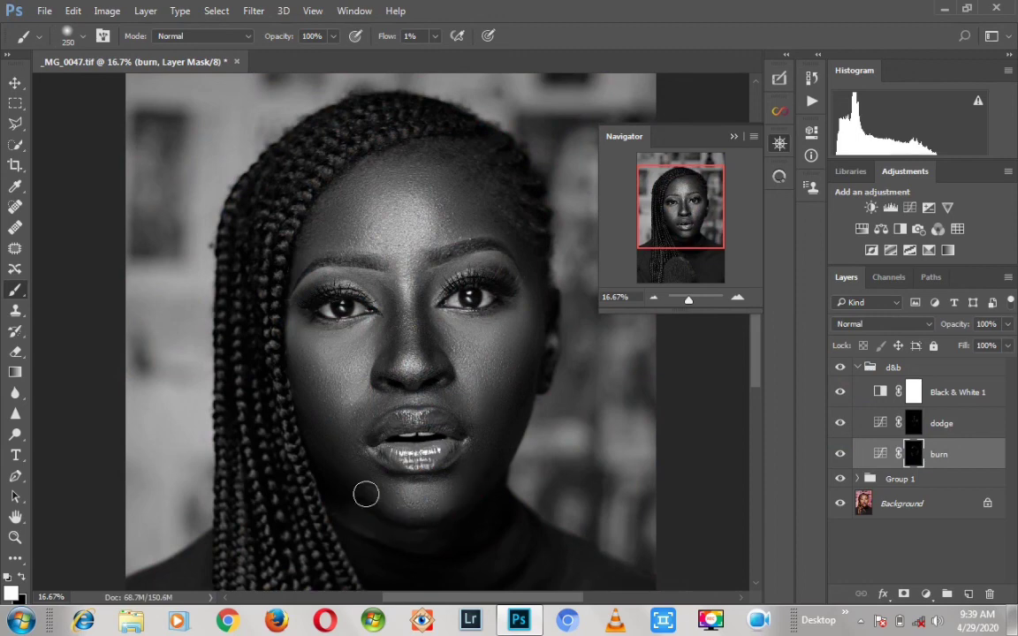
pyautogui.press('[')
pyautogui.moveTo(304, 332)
pyautogui.mouseDown()
pyautogui.moveTo(290, 371)
pyautogui.moveTo(309, 326)
pyautogui.moveTo(291, 346)
pyautogui.moveTo(298, 363)
pyautogui.moveTo(287, 351)
pyautogui.mouseUp()
pyautogui.press(']')
pyautogui.press('[')
pyautogui.press(']')
pyautogui.moveTo(293, 247)
pyautogui.mouseDown()
pyautogui.moveTo(385, 273)
pyautogui.moveTo(387, 284)
pyautogui.mouseUp()
pyautogui.press('[')
pyautogui.moveTo(431, 350); pyautogui.dragTo(431, 357)
pyautogui.moveTo(364, 348)
pyautogui.mouseDown()
pyautogui.moveTo(394, 380)
pyautogui.moveTo(373, 404)
pyautogui.moveTo(443, 397)
pyautogui.mouseUp()
pyautogui.press(']')
pyautogui.press(']')
# - Brighten the nose tip and chin on the dodge mask with white, using a brush of up to 200 px
pyautogui.click(915, 429)
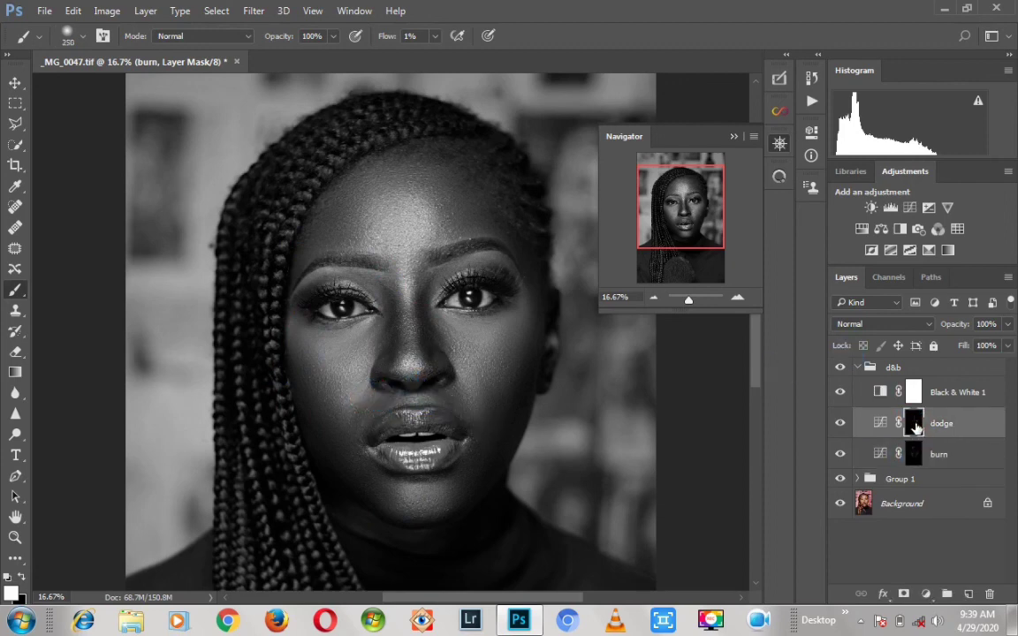
pyautogui.press('[')
pyautogui.press('[')
pyautogui.press('[')
pyautogui.moveTo(409, 387)
pyautogui.mouseDown()
pyautogui.moveTo(442, 366)
pyautogui.moveTo(407, 373)
pyautogui.mouseUp()
pyautogui.press(']')
pyautogui.press(']')
pyautogui.moveTo(387, 479); pyautogui.dragTo(386, 516)
pyautogui.click(880, 505)
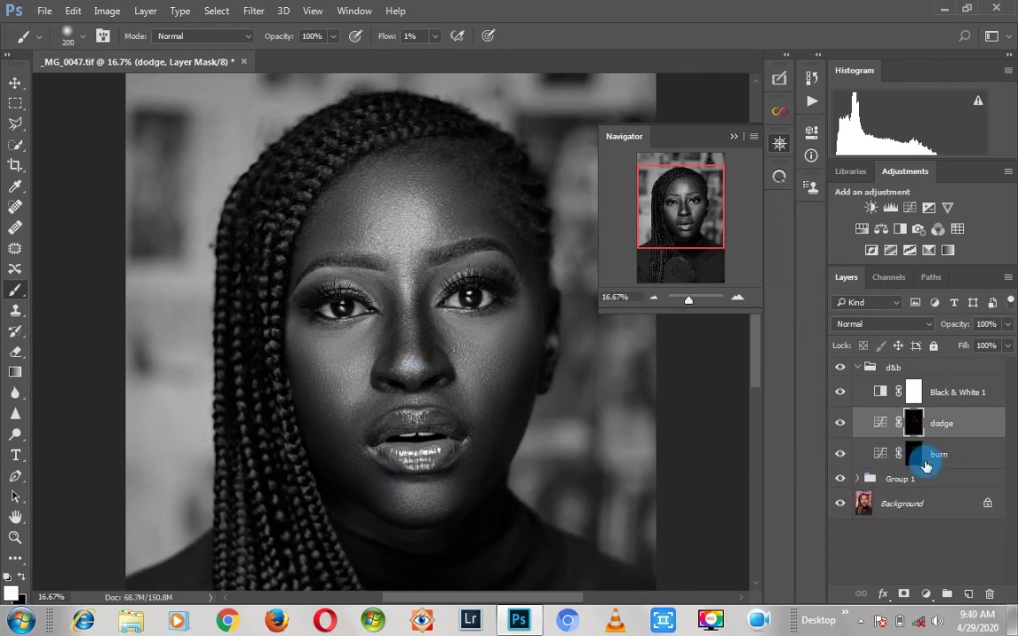
# - Darken both sides of the jawline on the burn mask with a 300 px brush
pyautogui.click(916, 455)
pyautogui.press(']')
pyautogui.press(']')
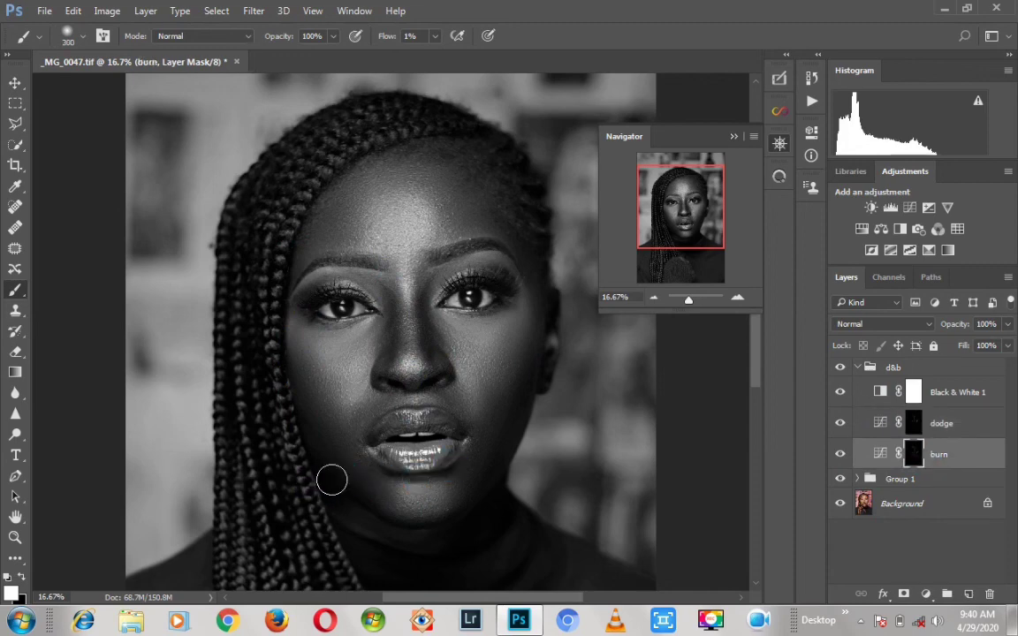
pyautogui.click(334, 489)
pyautogui.moveTo(467, 518); pyautogui.dragTo(474, 516)
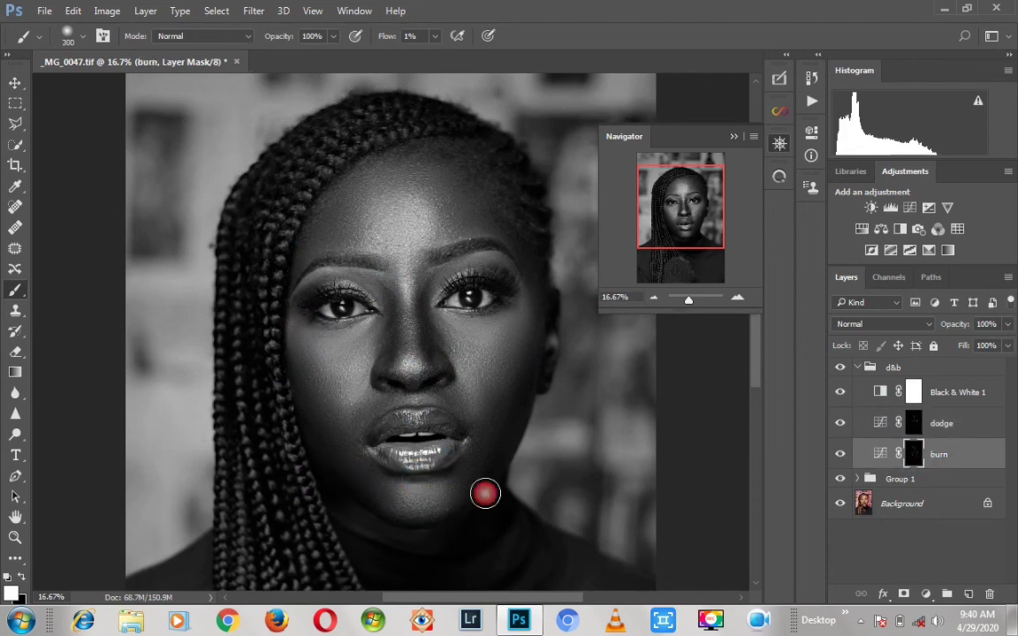
# - View the whole portrait and compare it with the burn and dodge layers hidden and shown
pyautogui.click(652, 298)
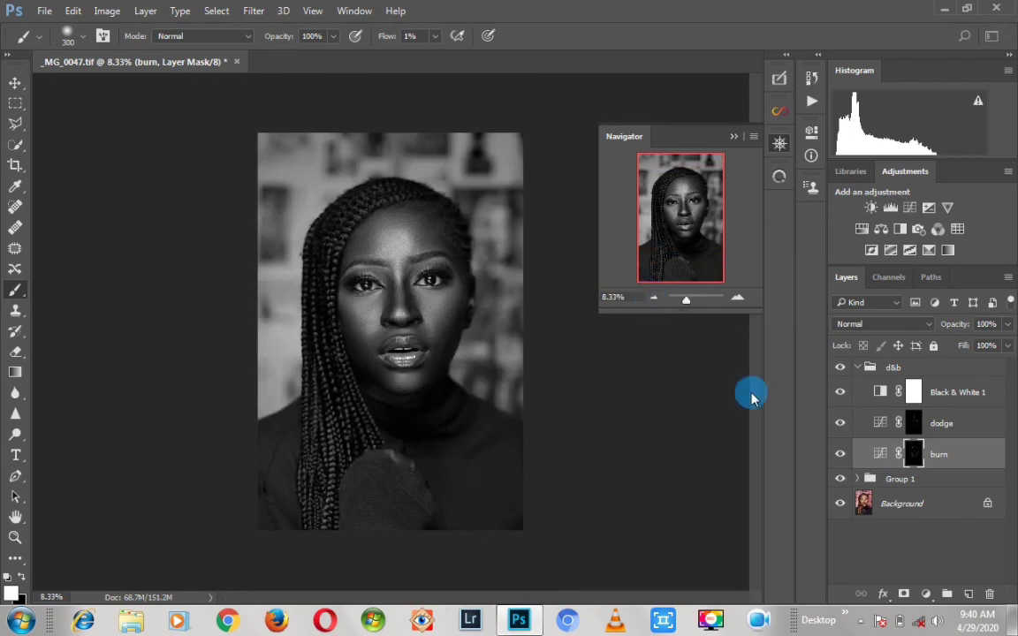
pyautogui.click(840, 453)
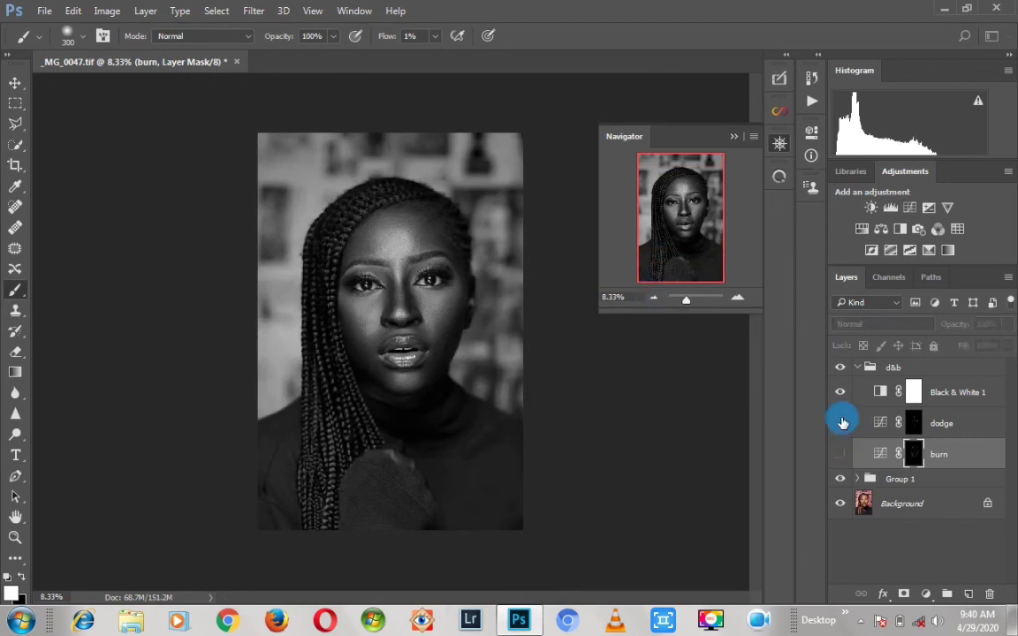
pyautogui.moveTo(842, 423); pyautogui.dragTo(840, 453)
# - Hide the Black & White 1 layer, then select and collapse the d&b group
pyautogui.click(842, 396)
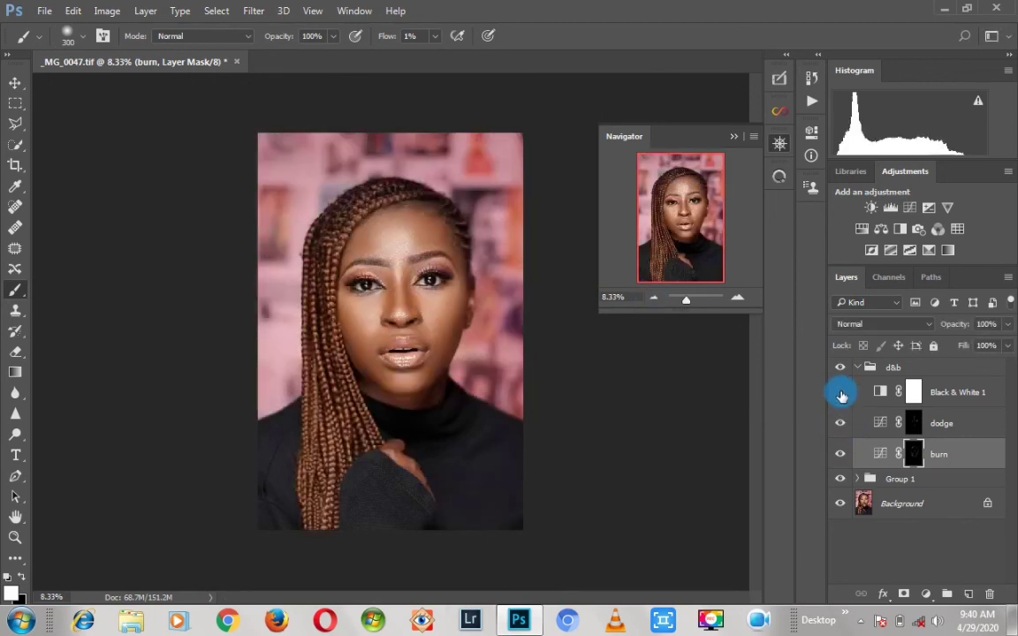
pyautogui.click(863, 368)
pyautogui.click(858, 369)
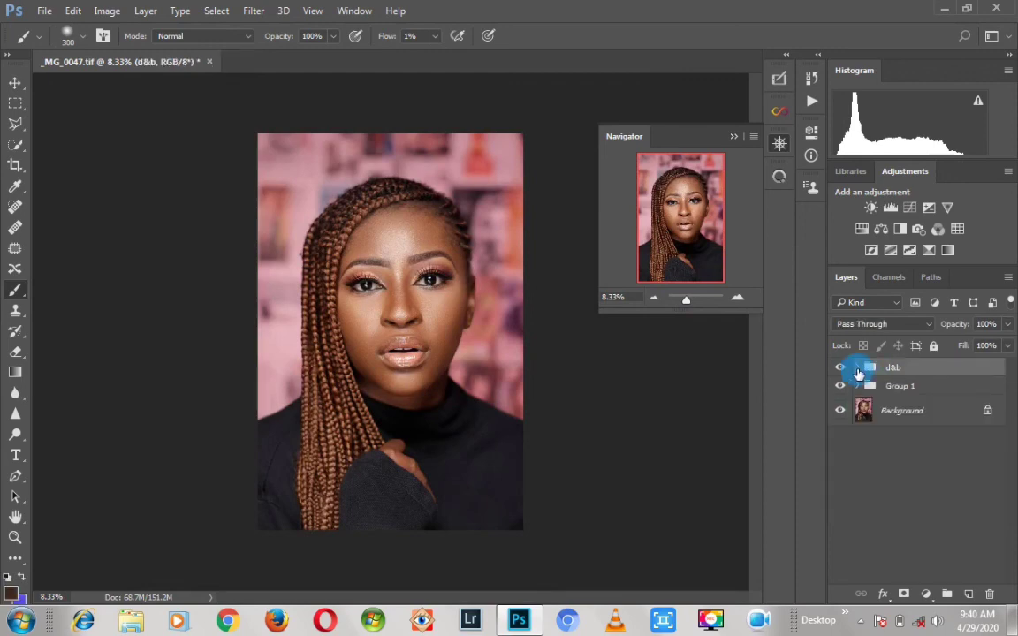
# - Compare the colour portrait with the d&b group hidden and shown, leaving it shown
pyautogui.click(840, 368)
pyautogui.click(837, 369)
pyautogui.click(838, 369)
pyautogui.click(838, 370)
pyautogui.click(838, 370)
pyautogui.click(838, 371)
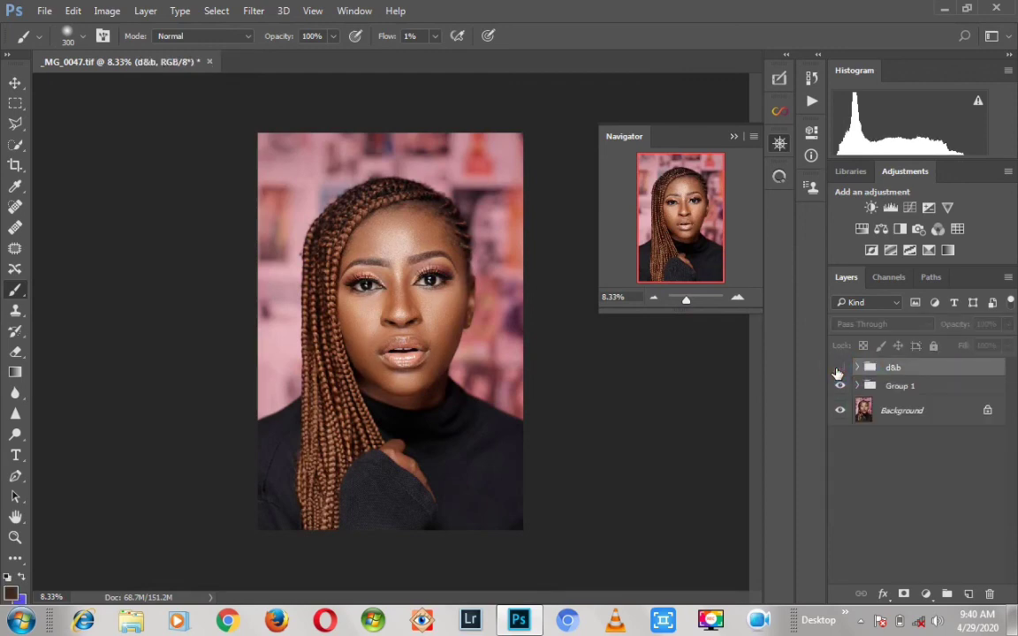
pyautogui.click(838, 370)
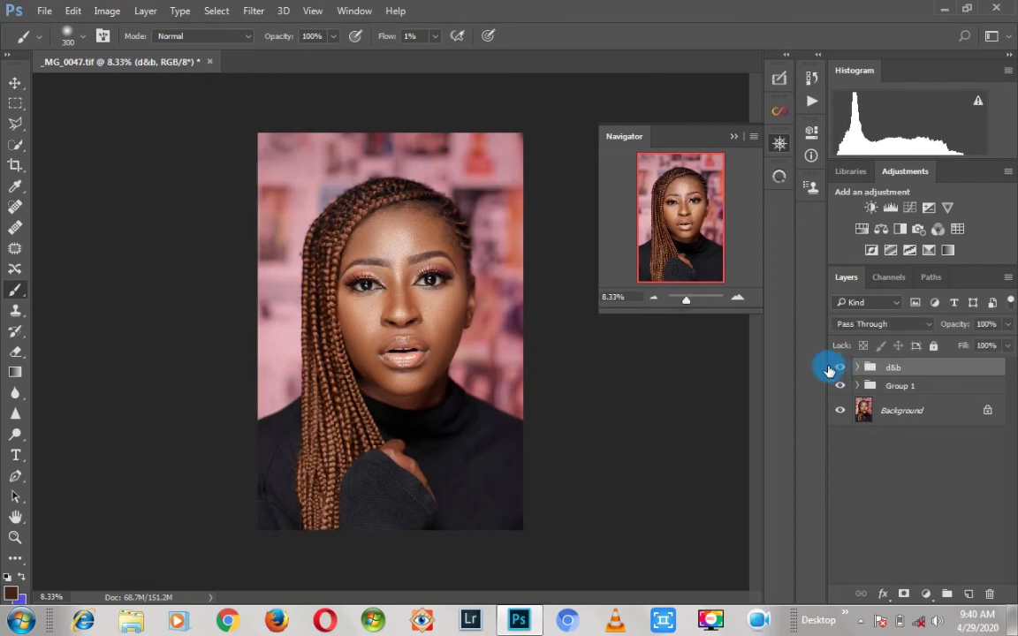